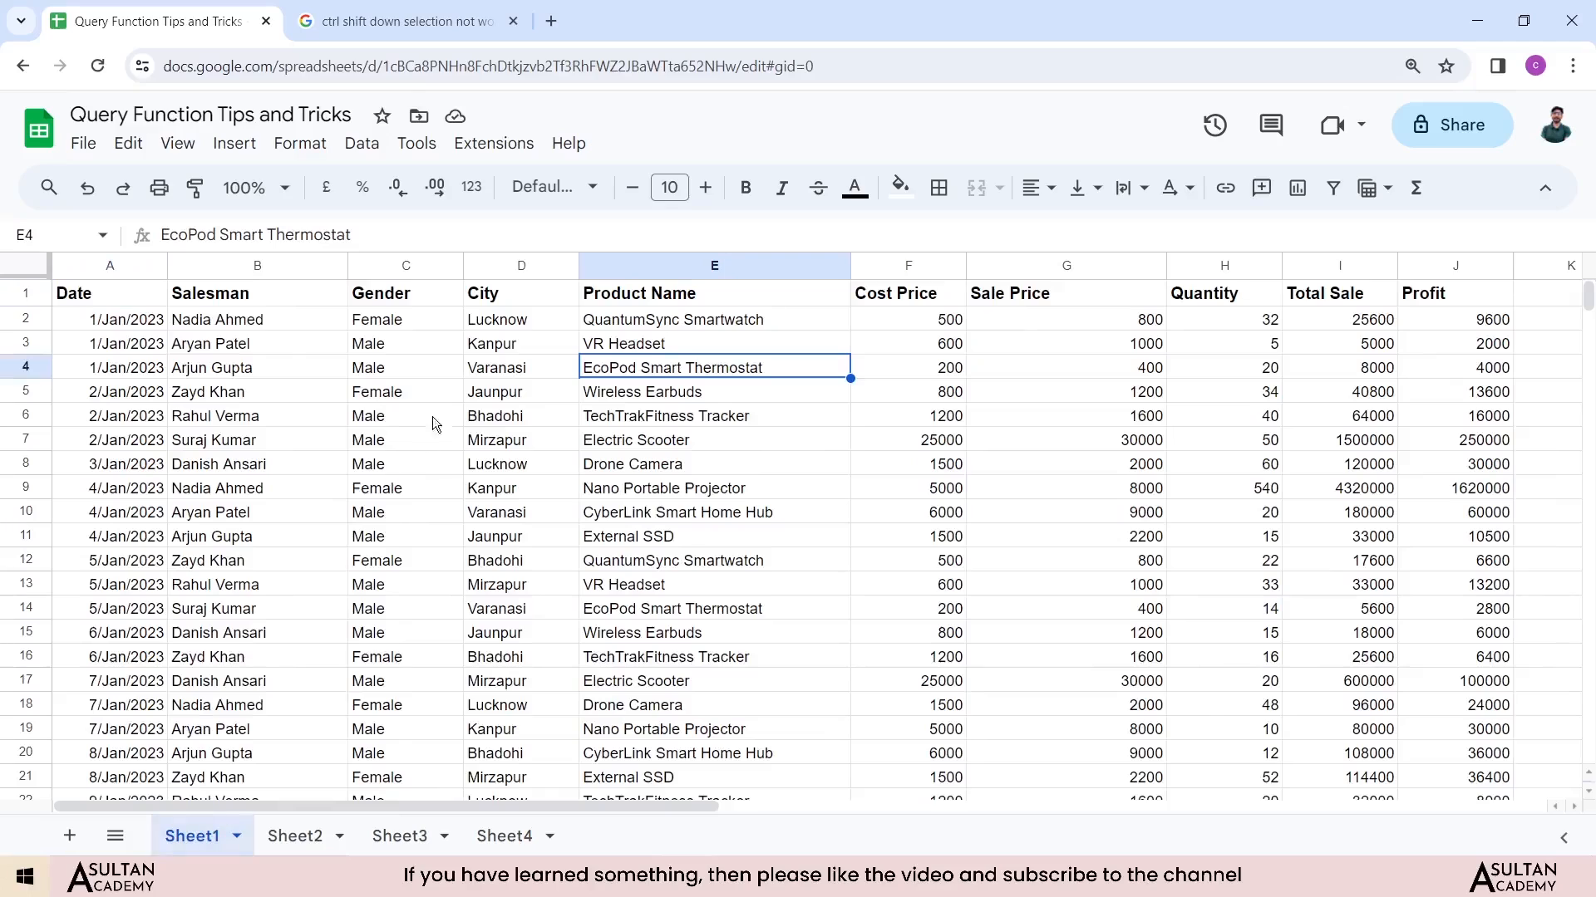
Step: Examine the Quantity column of the sales data in Sheet1
{"action": "left_click", "coordinate": [1198, 296]}
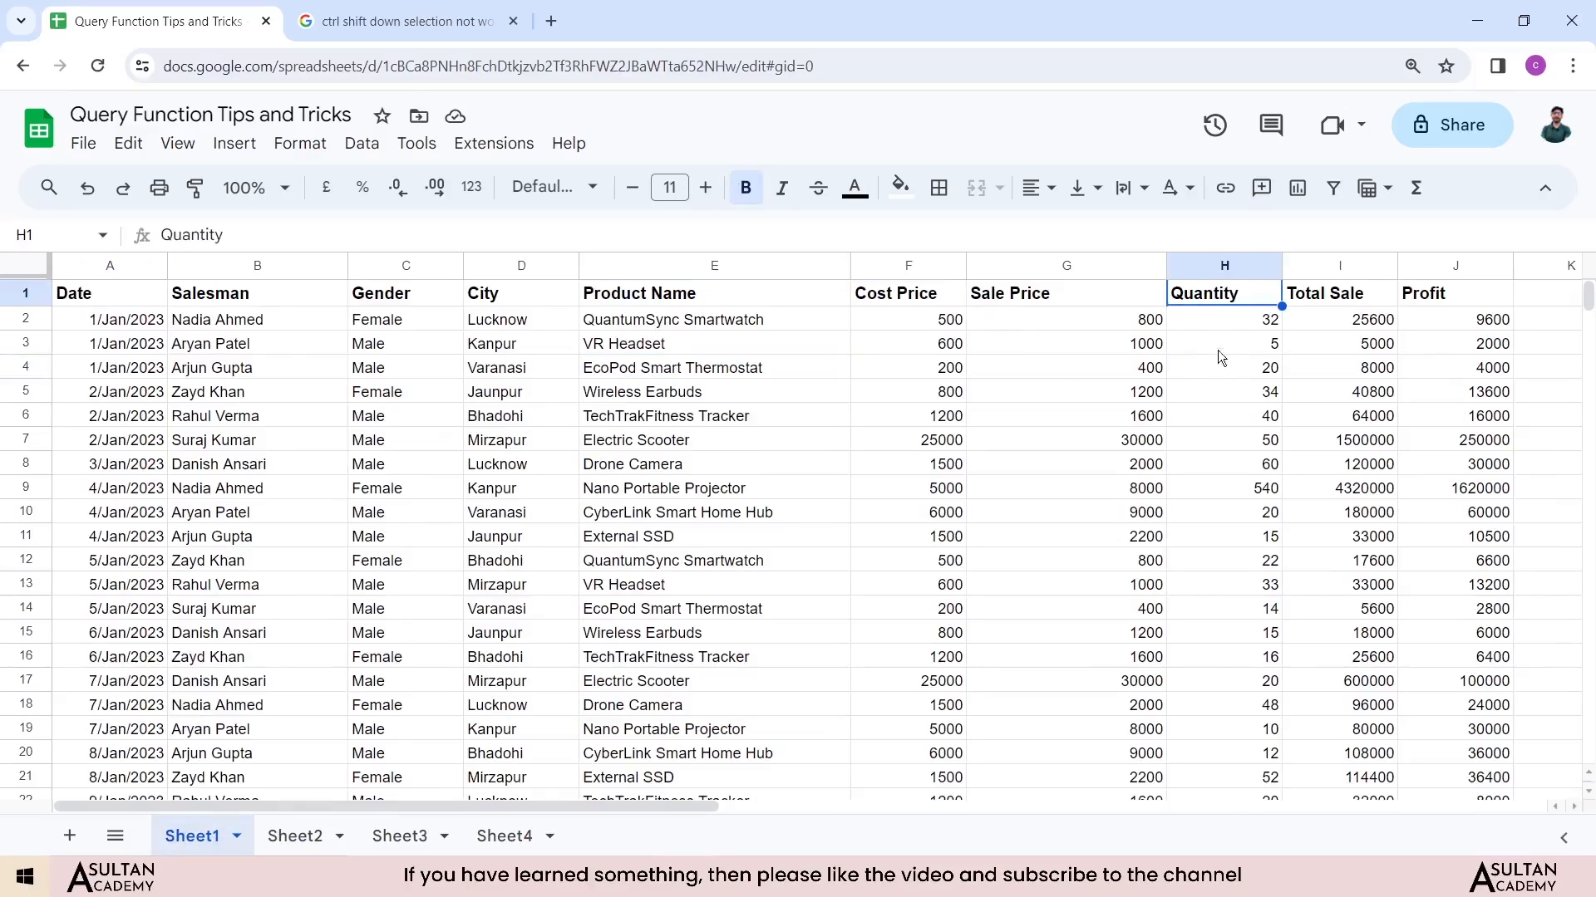
{"action": "left_click", "coordinate": [1220, 270]}
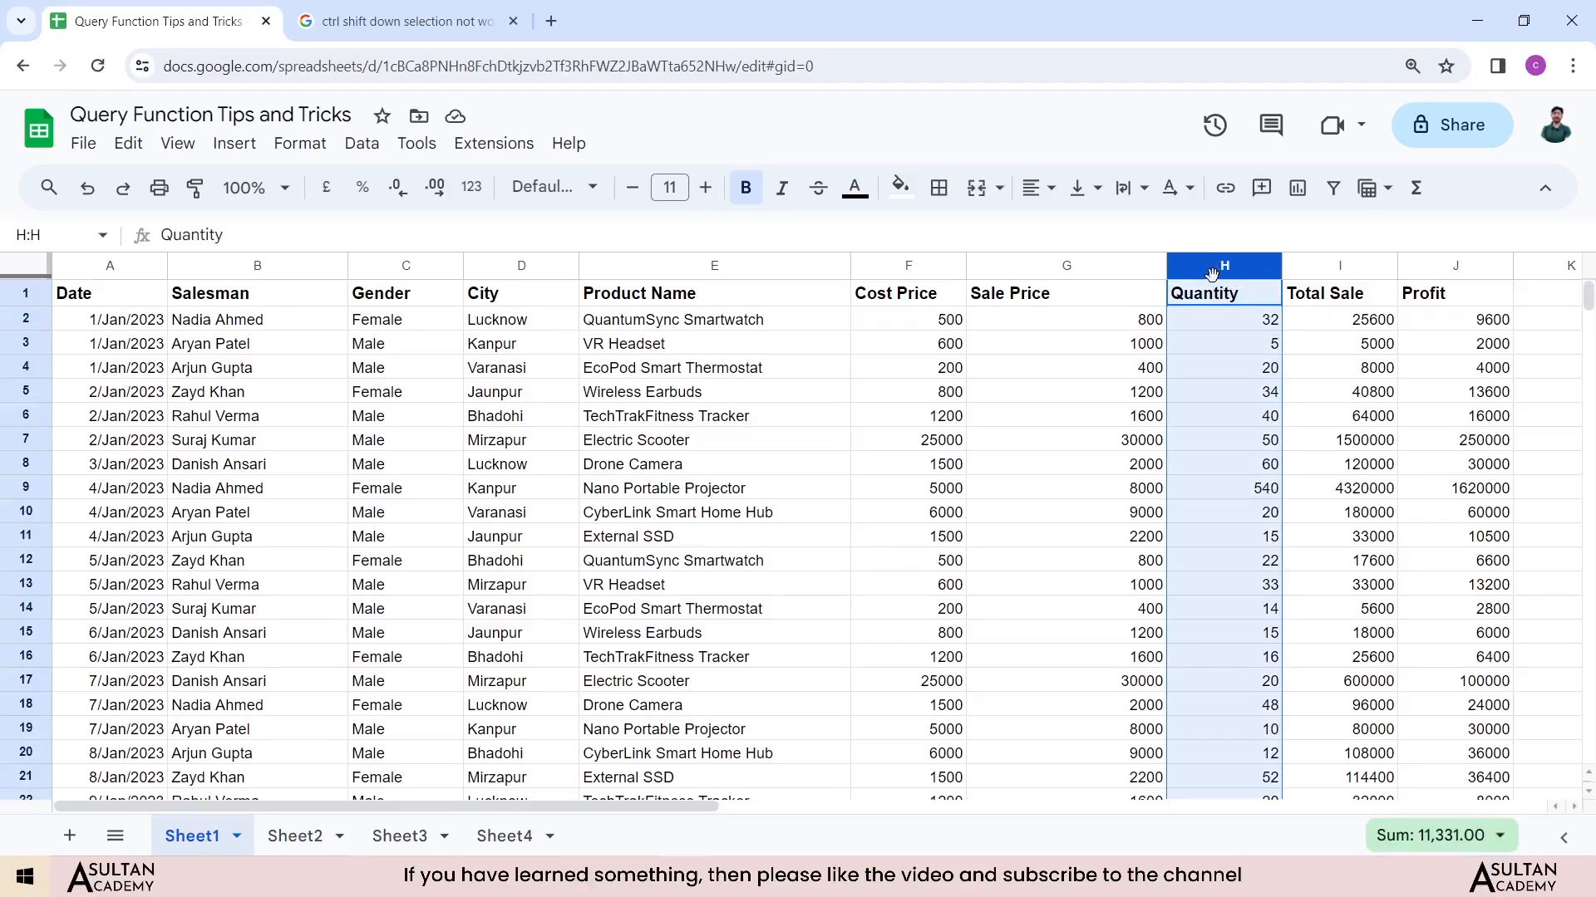
{"action": "left_click", "coordinate": [1220, 341]}
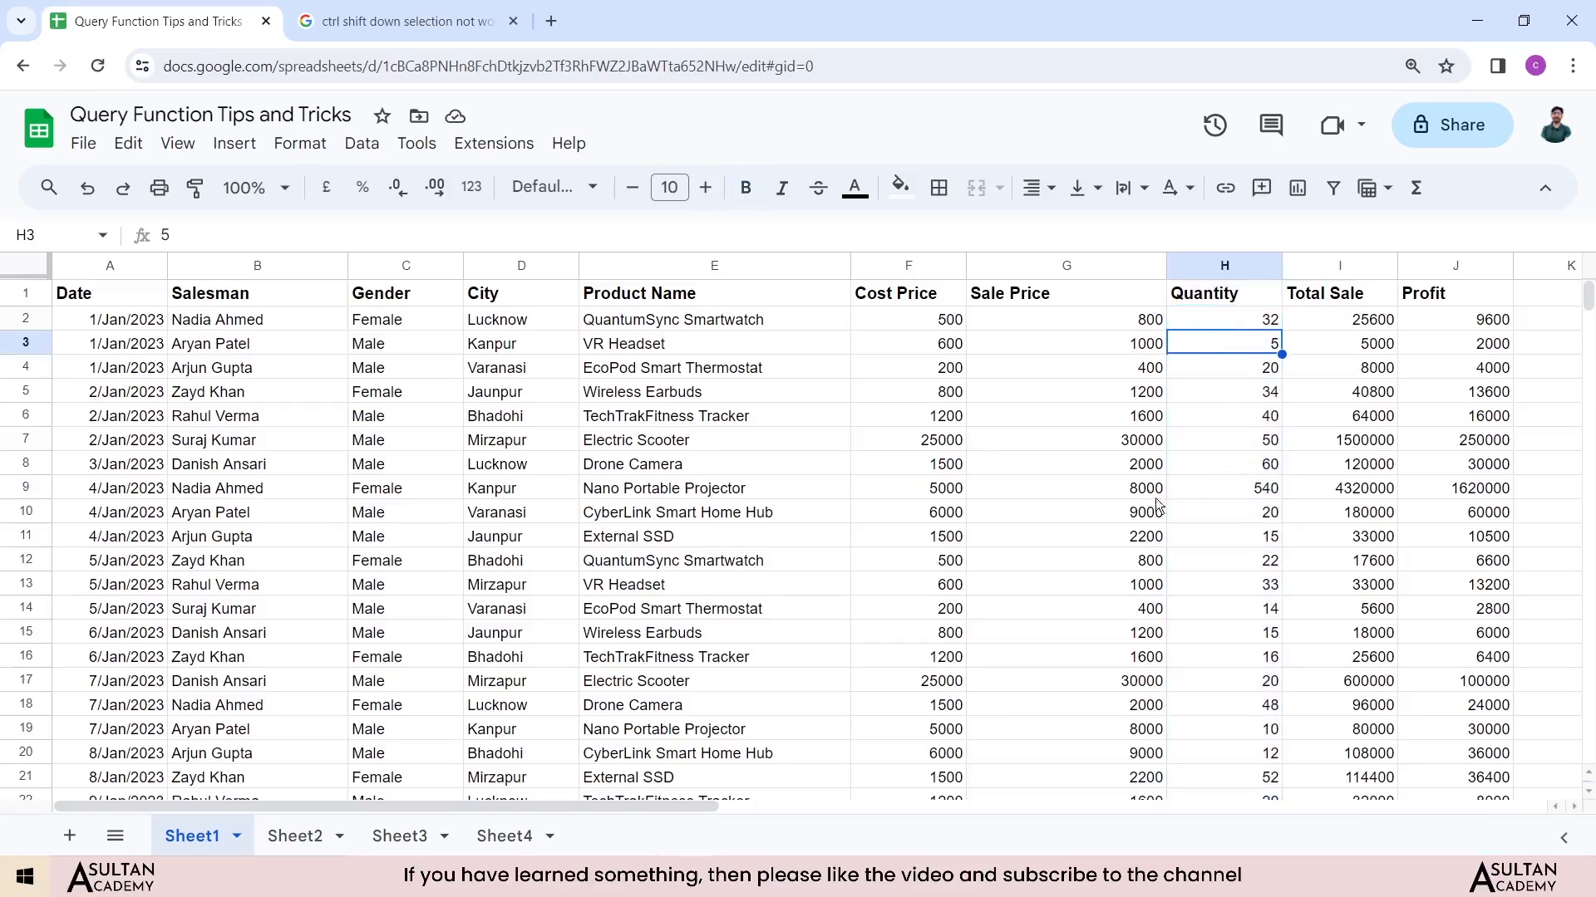
Step: In Sheet2 cell A1, start a QUERY formula using Sheet1 range A1:J340 as its data
{"action": "left_click", "coordinate": [295, 836]}
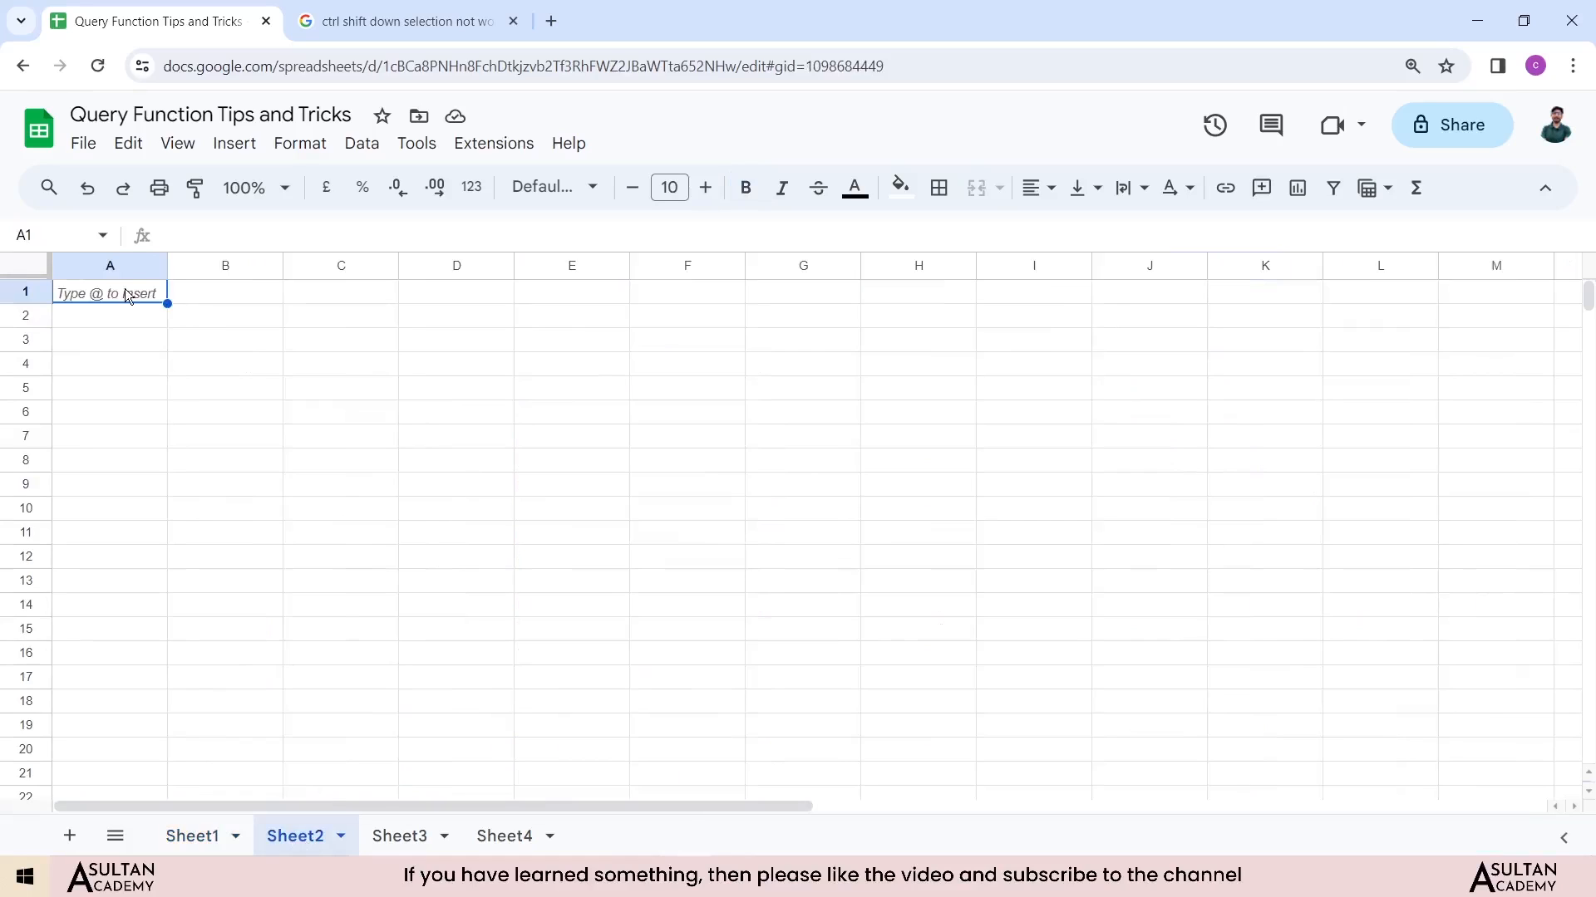
{"action": "type", "text": "=que"}
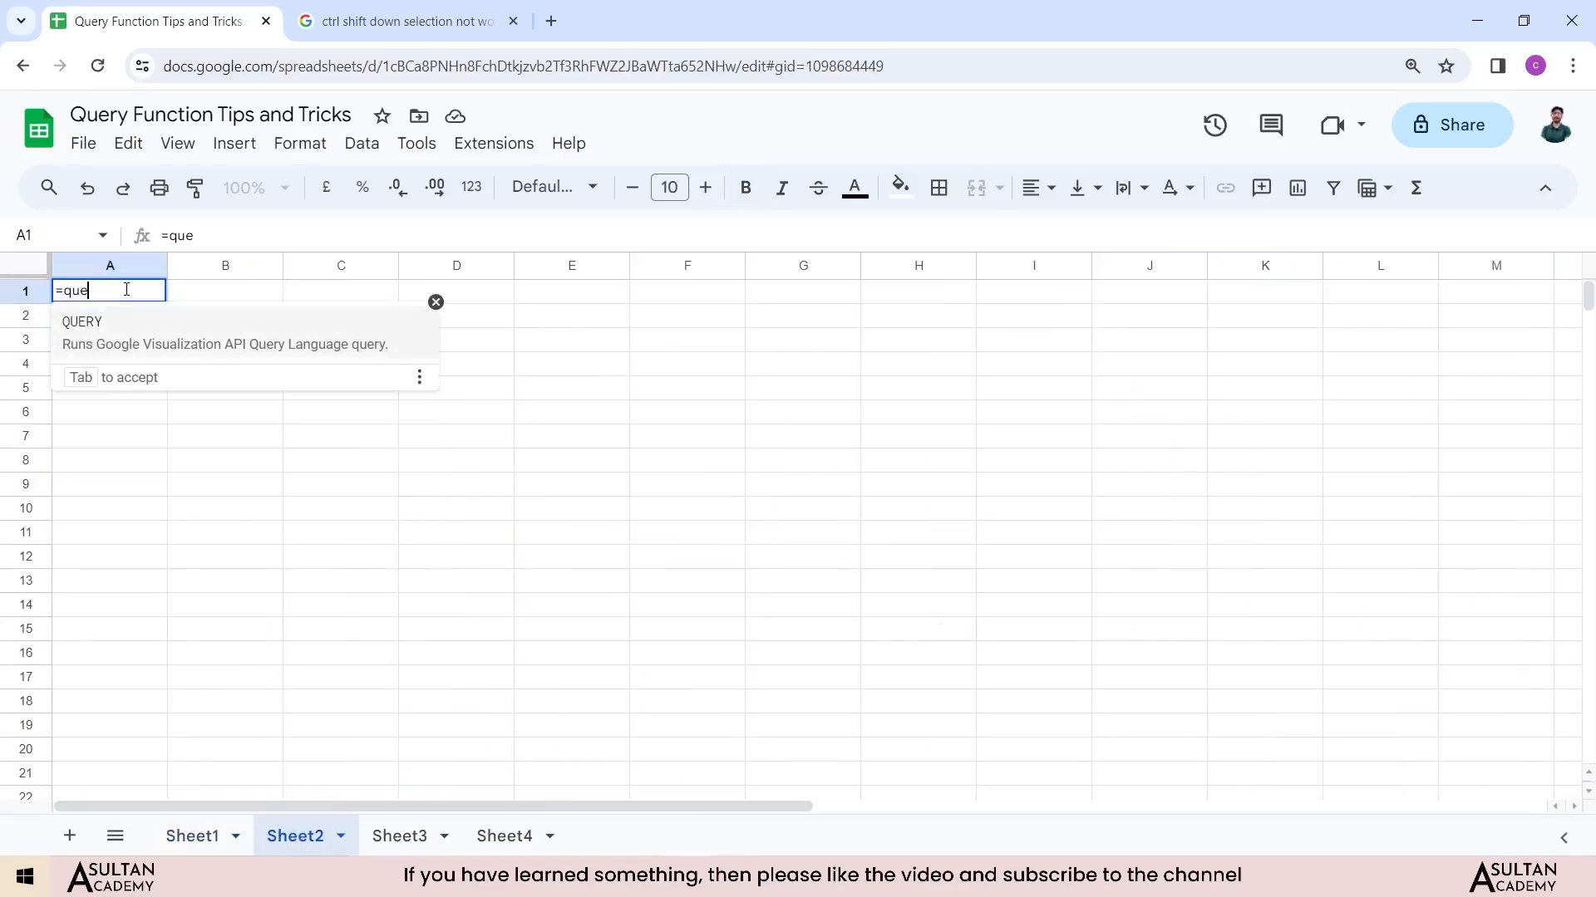
{"action": "type", "text": "ry("}
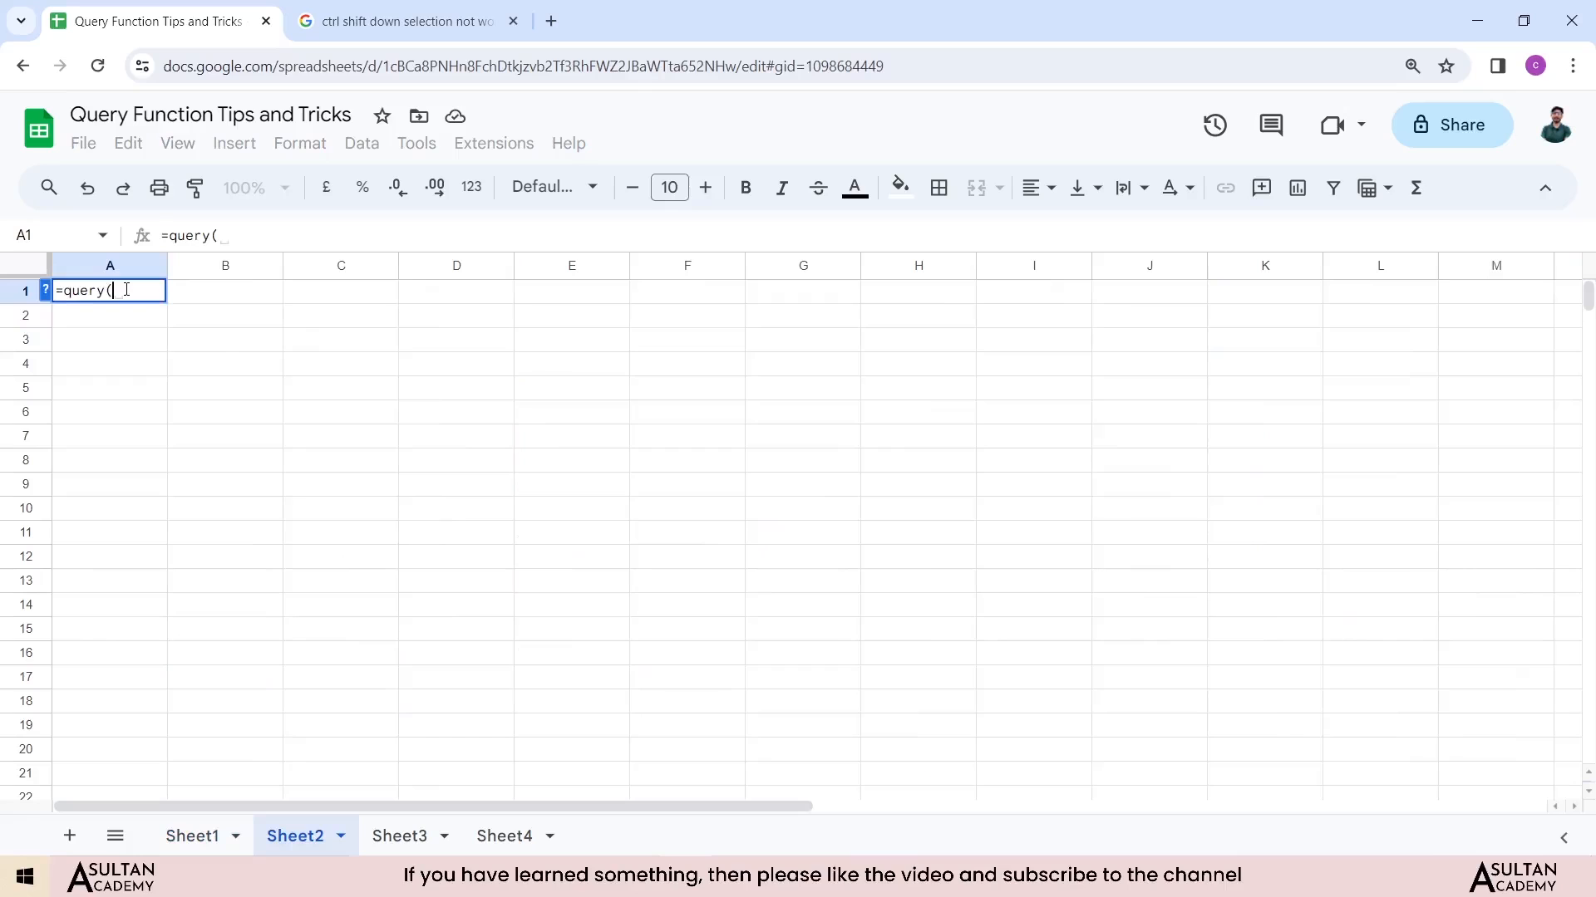
{"action": "left_click", "coordinate": [192, 843]}
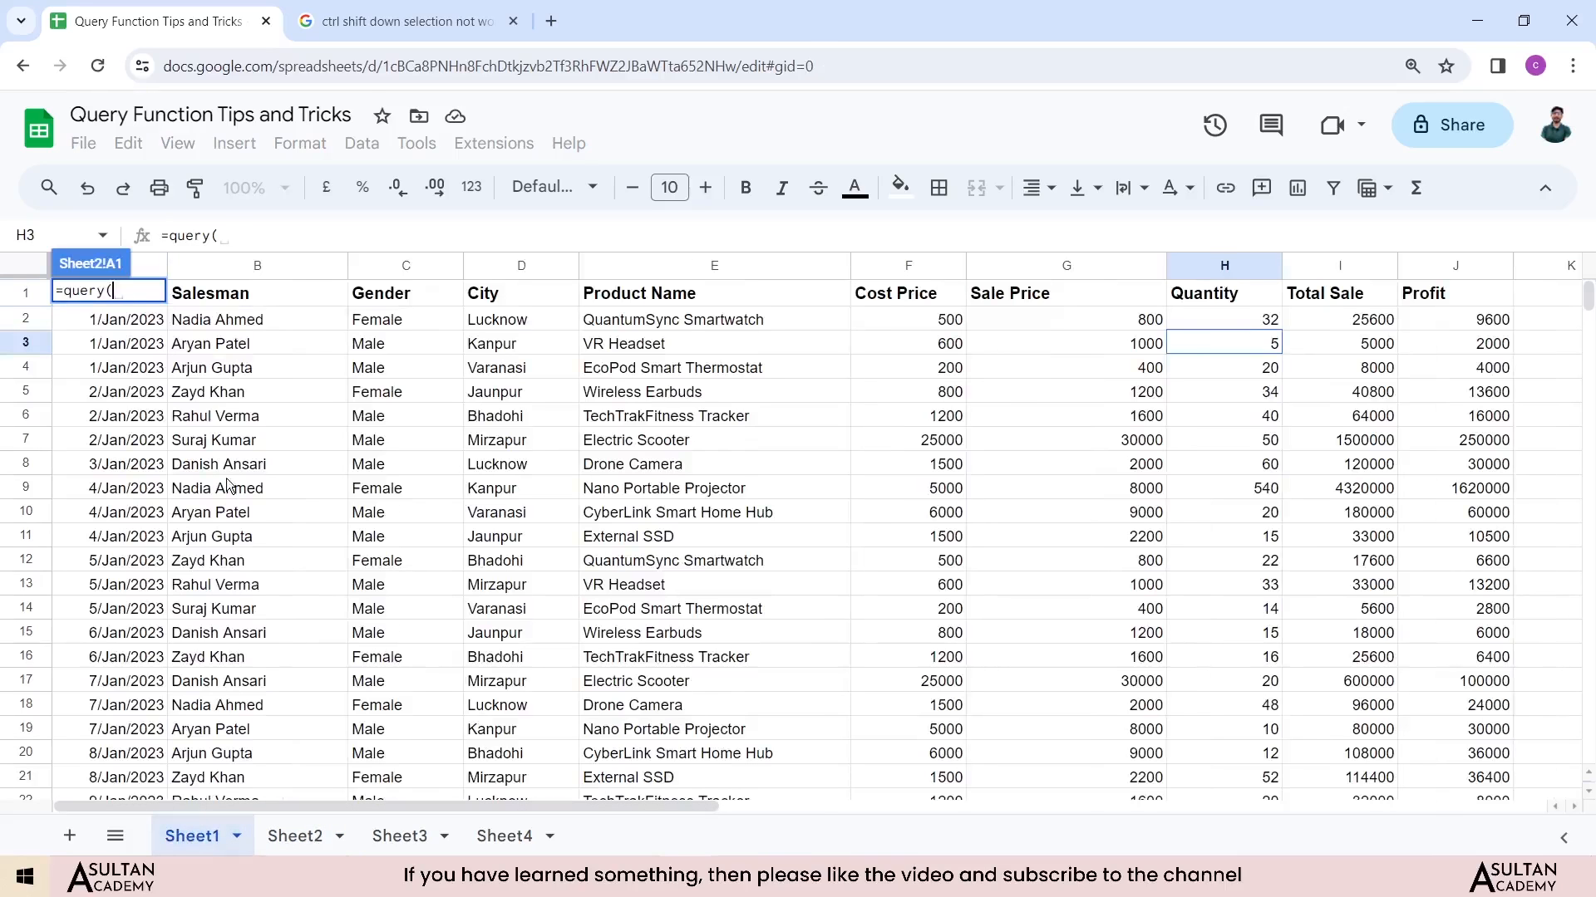
{"action": "left_click", "coordinate": [1443, 298]}
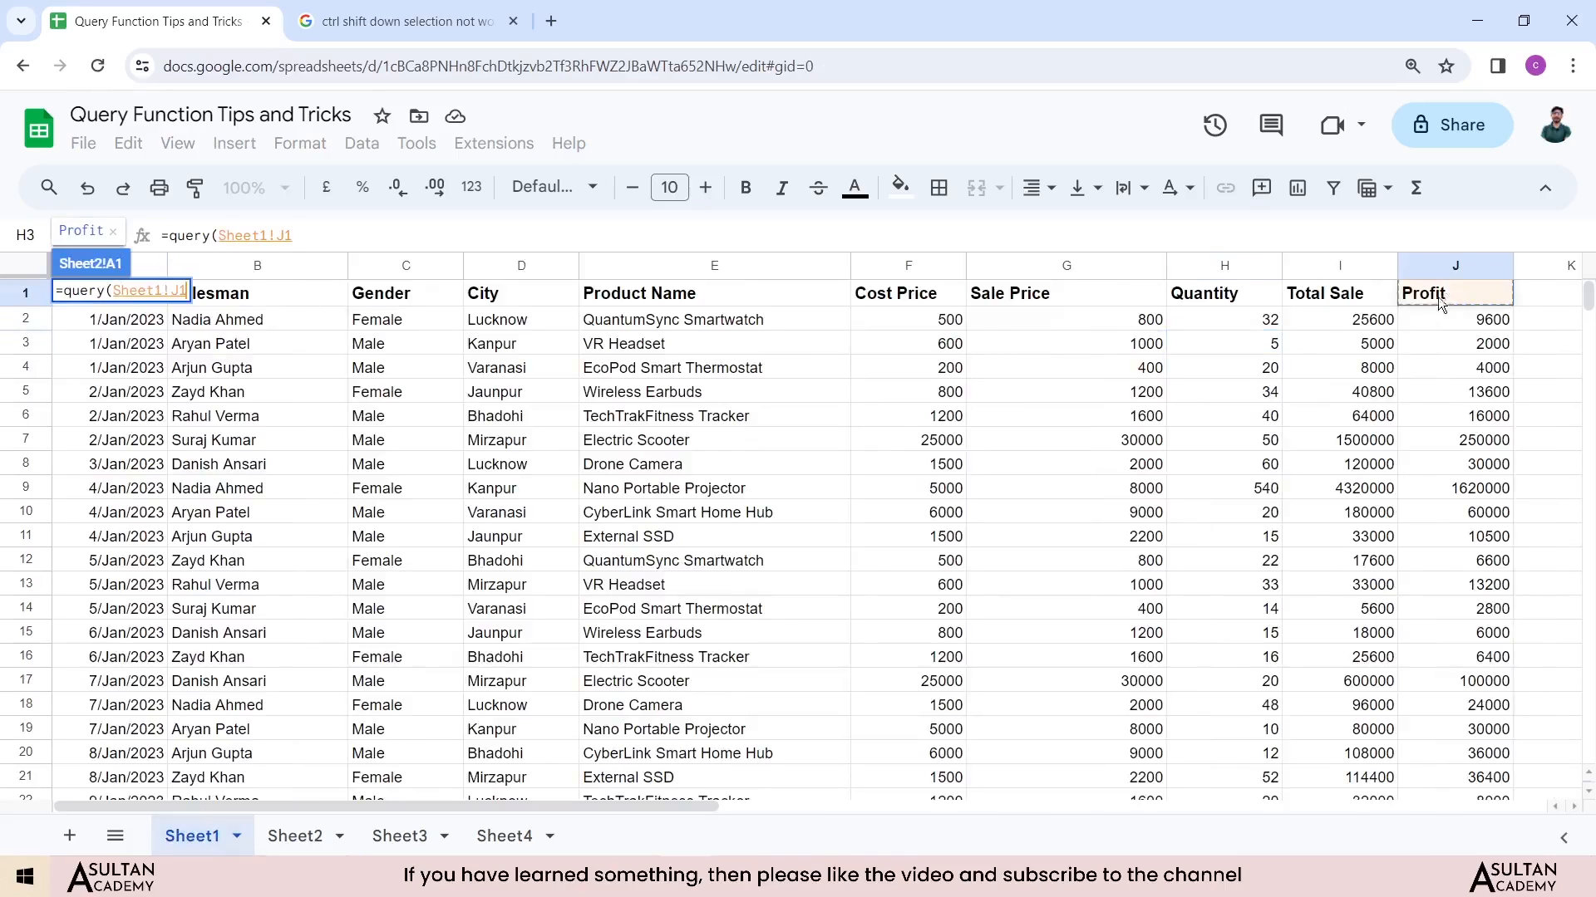
{"action": "key", "text": "ctrl+shift+Left"}
{"action": "key", "text": "ctrl+shift+Down"}
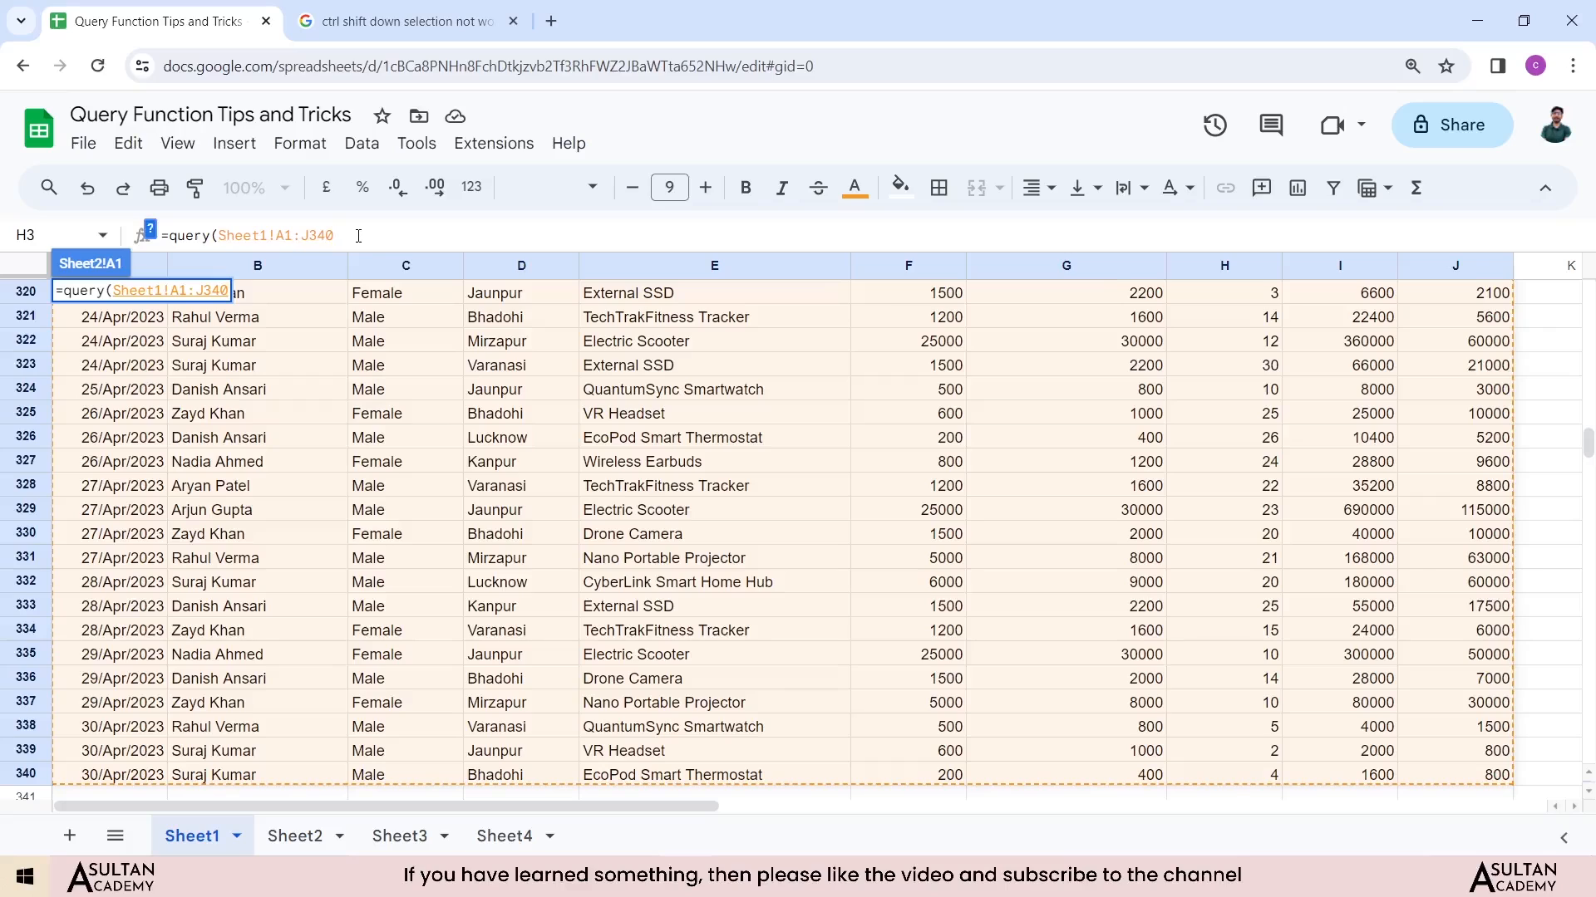
Step: Begin the query string as "select * where H"
{"action": "type", "text": ","}
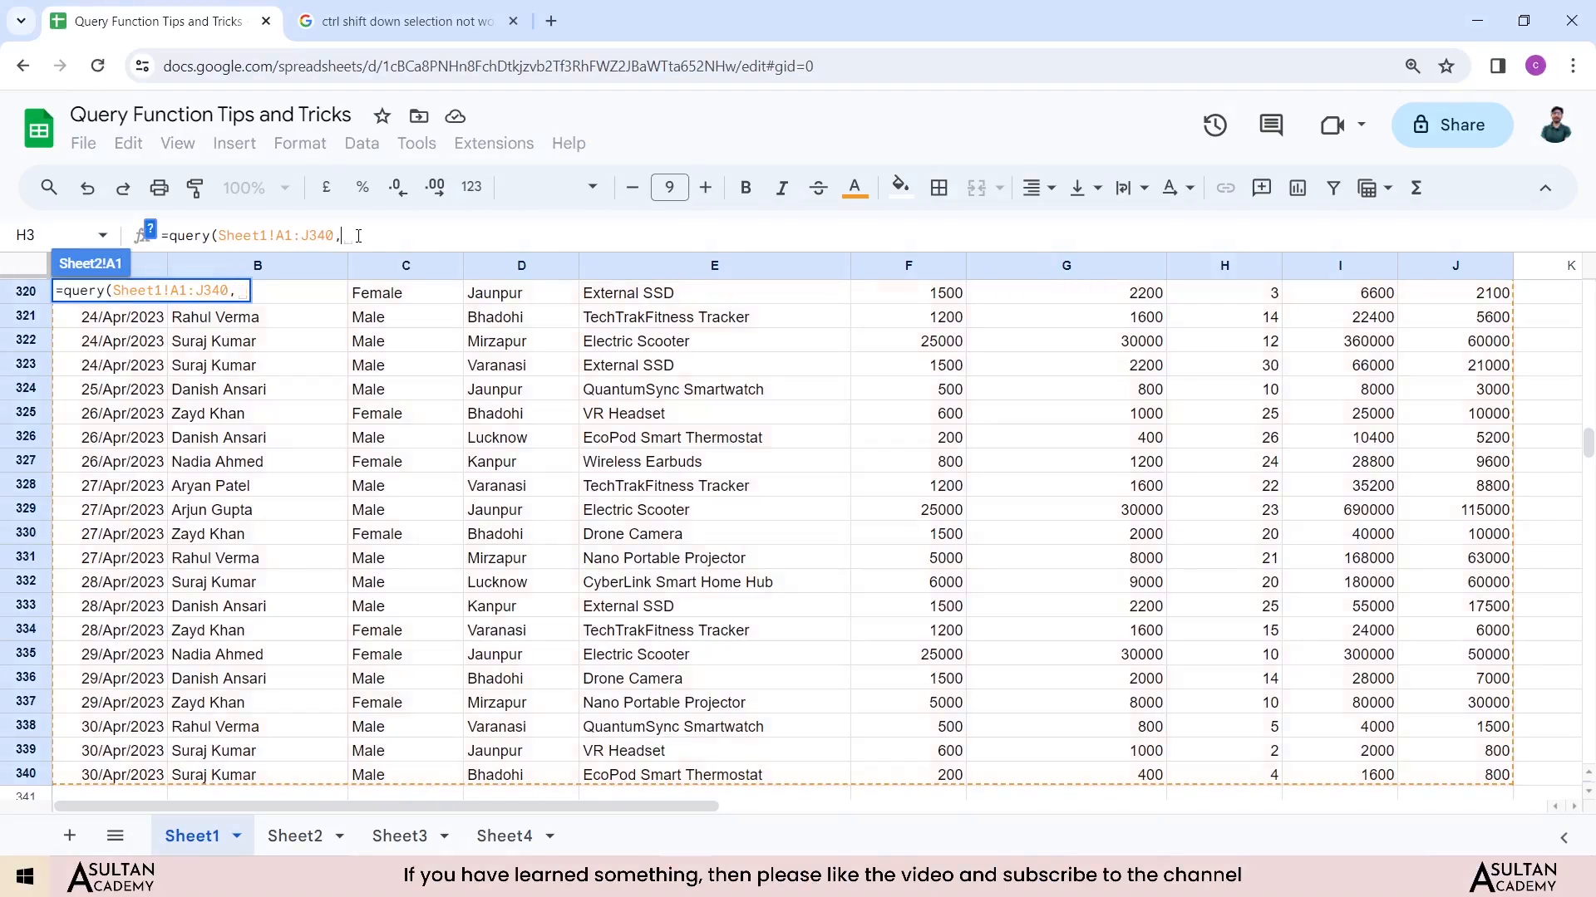
{"action": "type", "text": "\""}
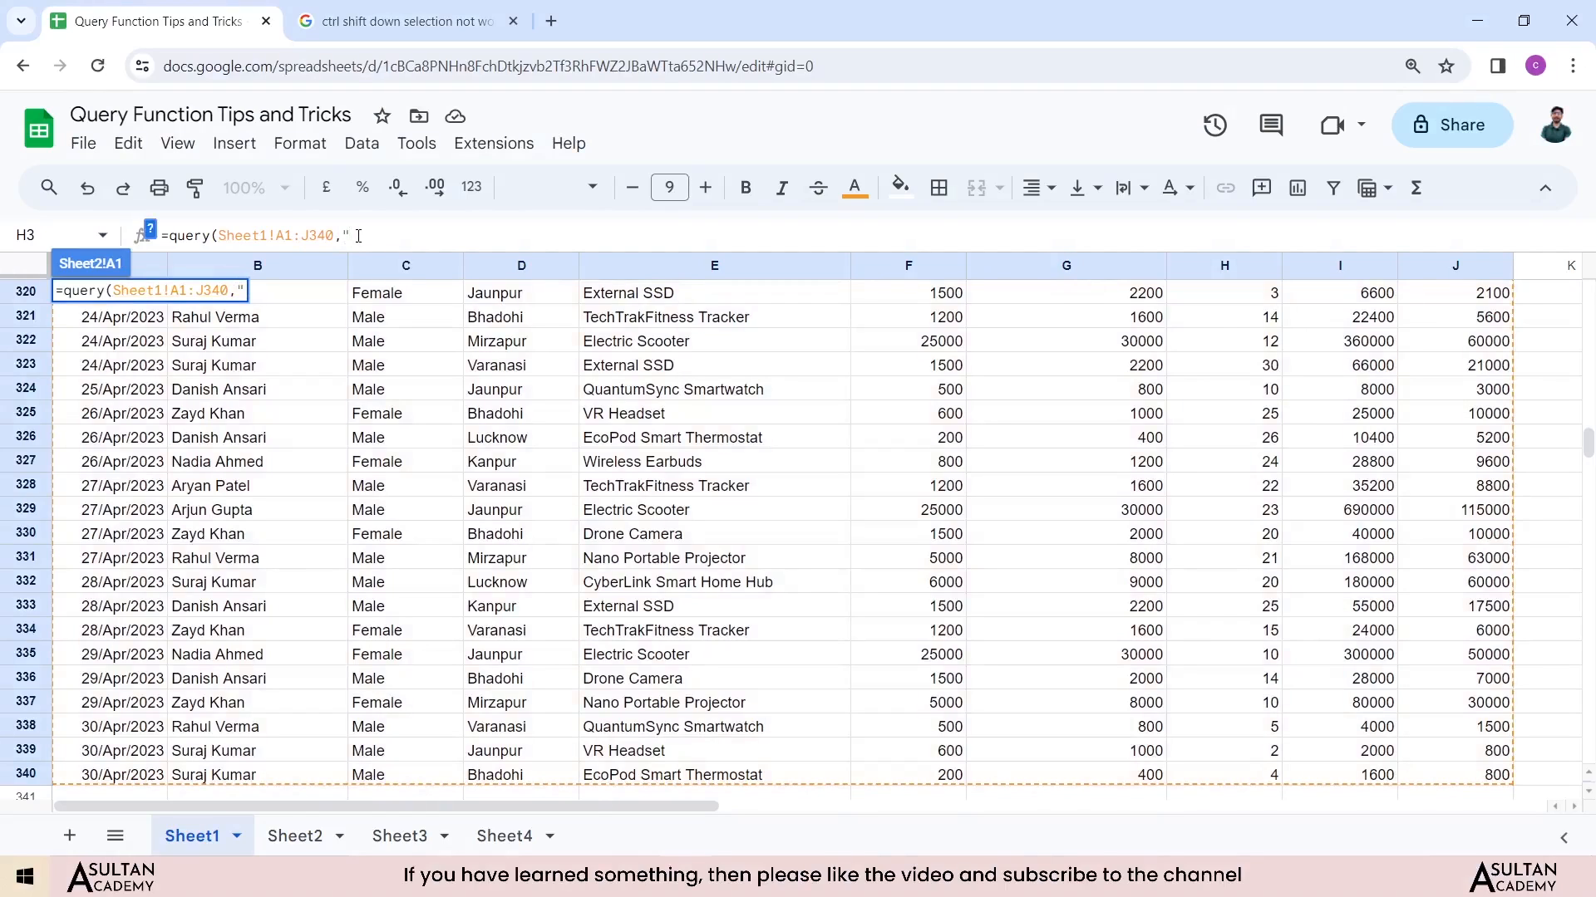
{"action": "type", "text": "select *"}
{"action": "type", "text": "where"}
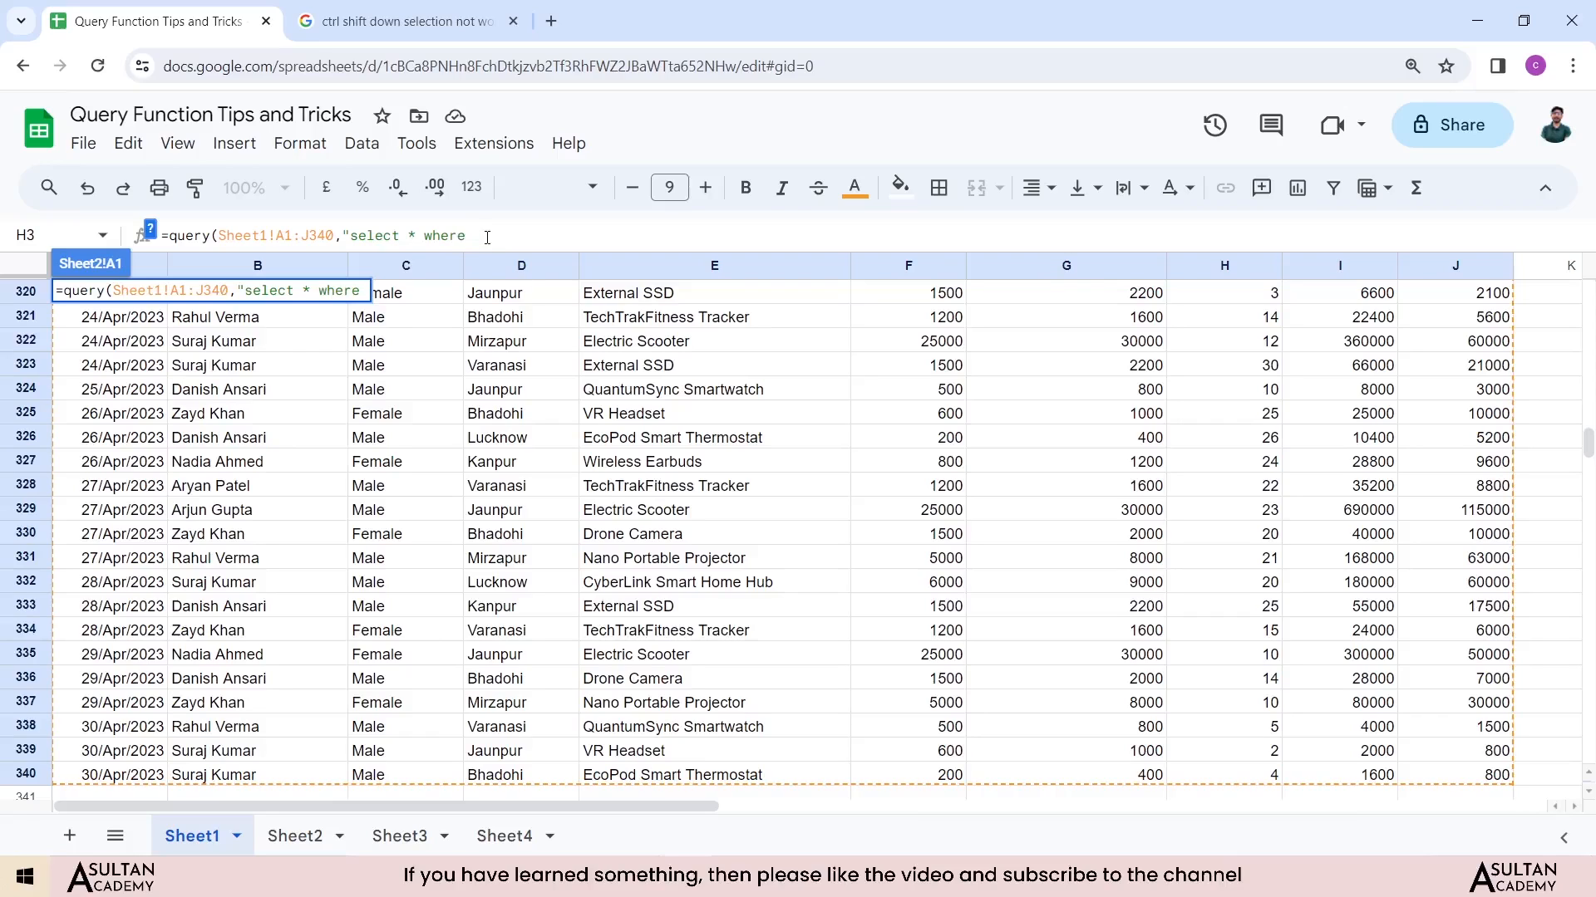
{"action": "type", "text": "H"}
Step: Complete the condition as H > 50, close the formula and enter it
{"action": "double_click", "coordinate": [475, 237]}
{"action": "left_click", "coordinate": [492, 235]}
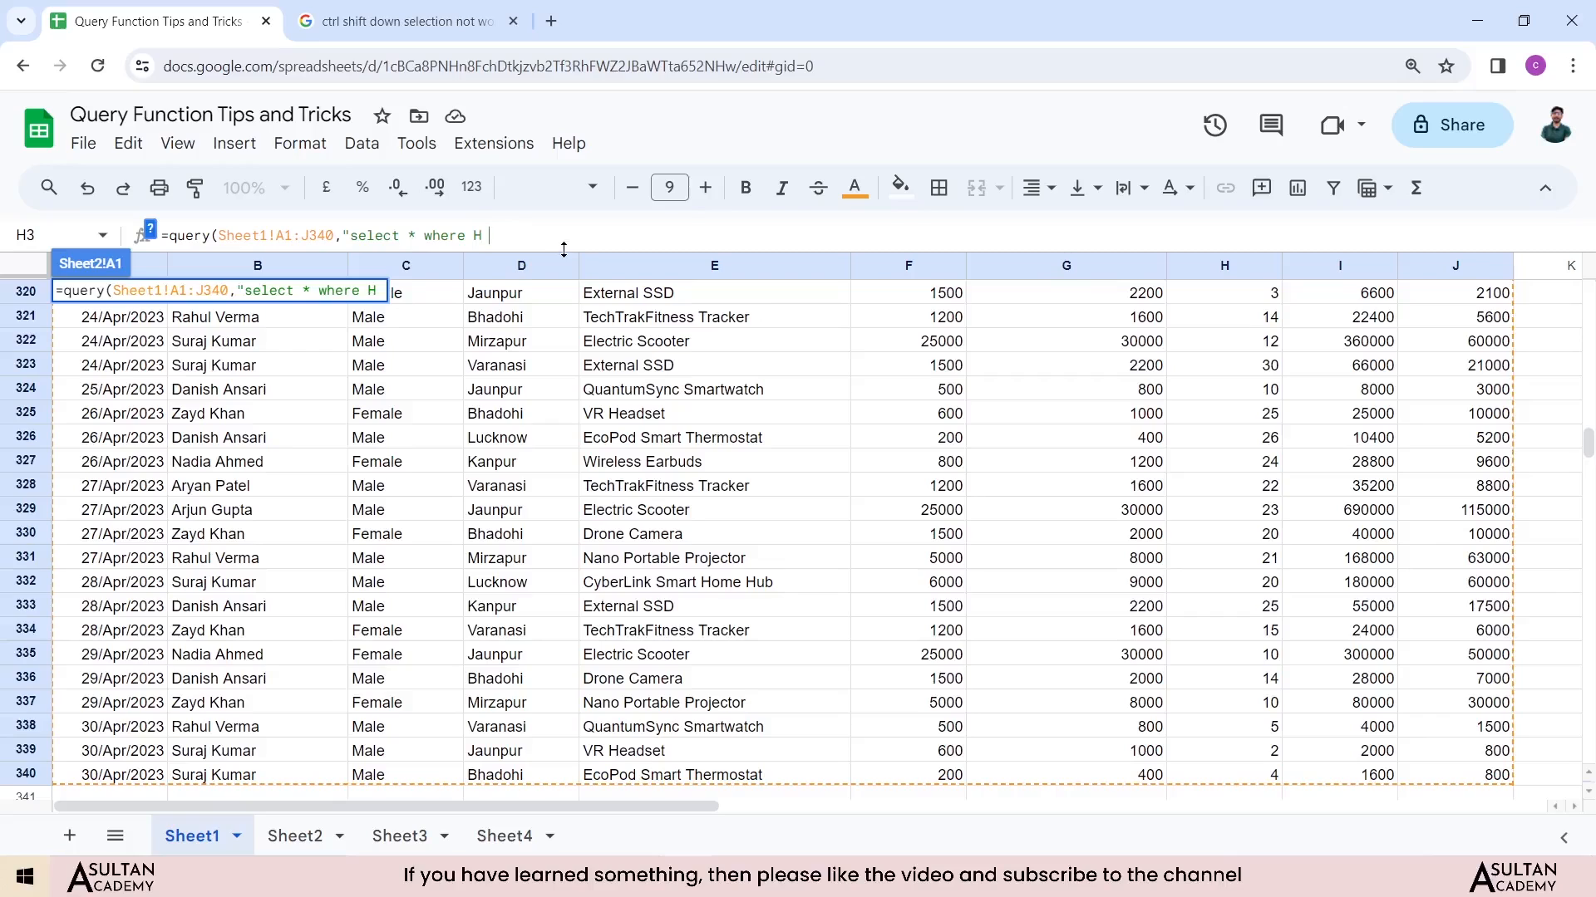
{"action": "type", "text": "> 50\")"}
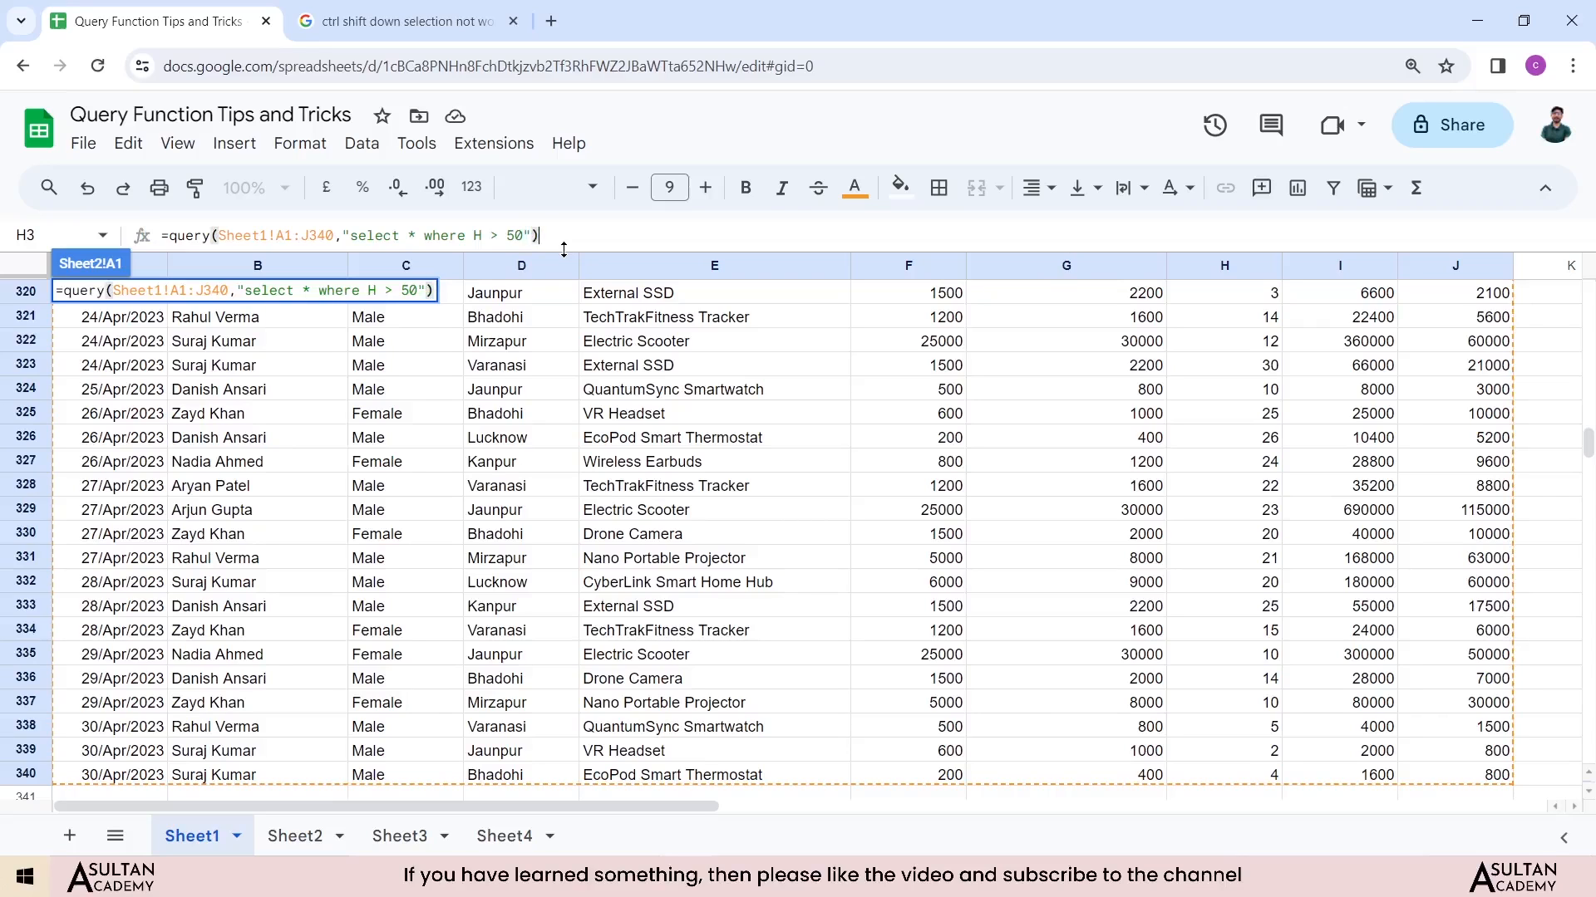
{"action": "key", "text": "Return"}
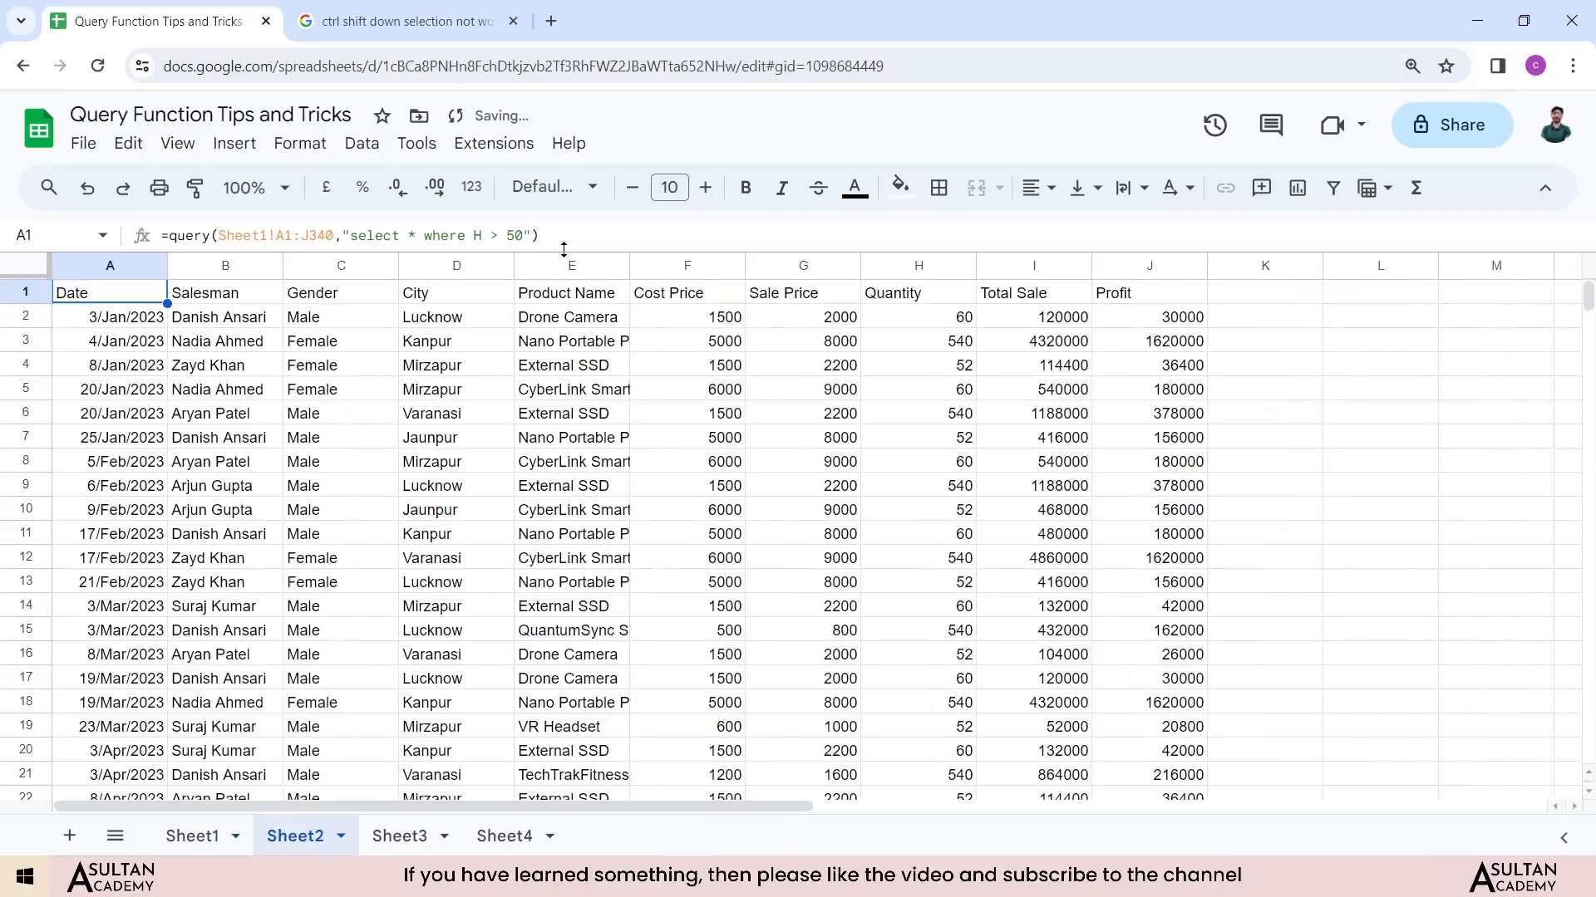
Step: Apply a filter to the result table's header row A1:J1
{"action": "left_click", "coordinate": [901, 304]}
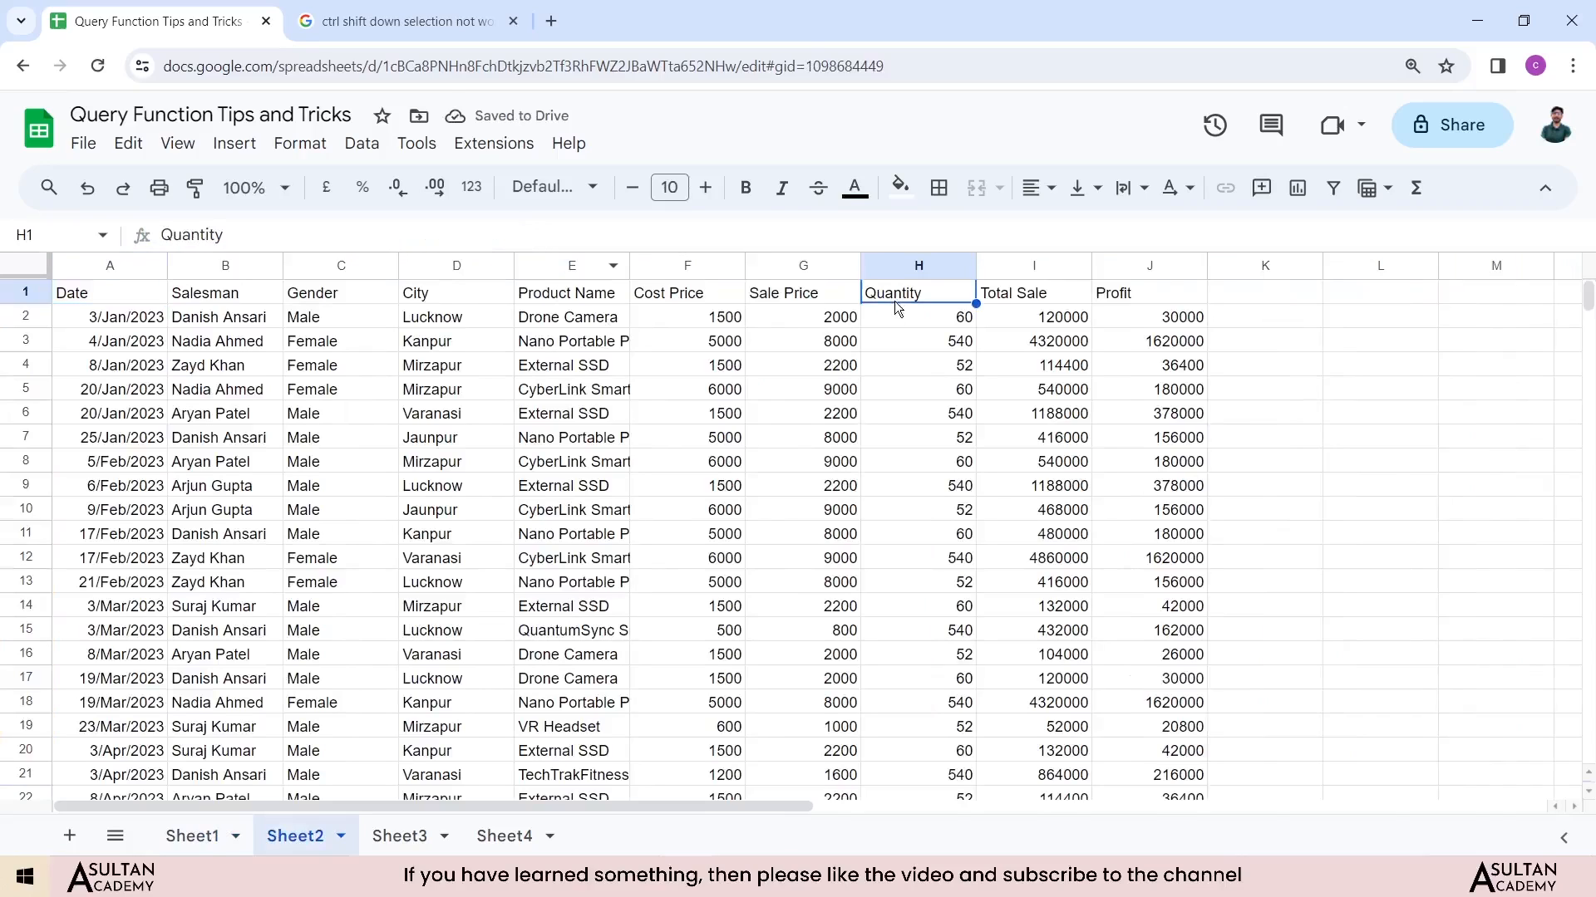
{"action": "left_click_drag", "start_coordinate": [118, 291], "coordinate": [1180, 274]}
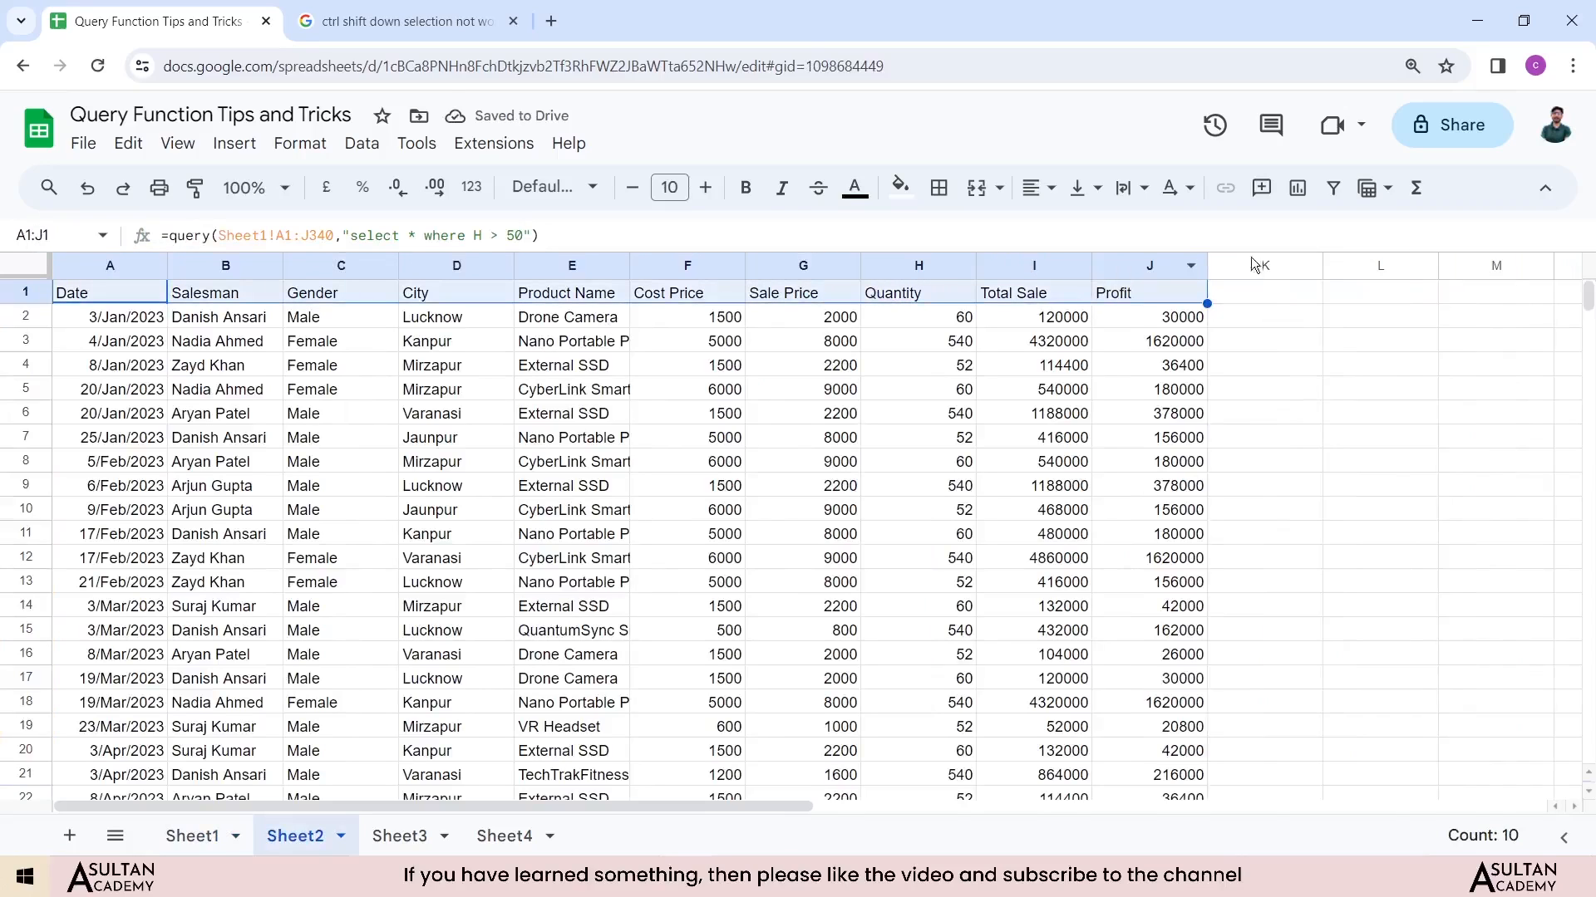
{"action": "left_click", "coordinate": [1332, 188]}
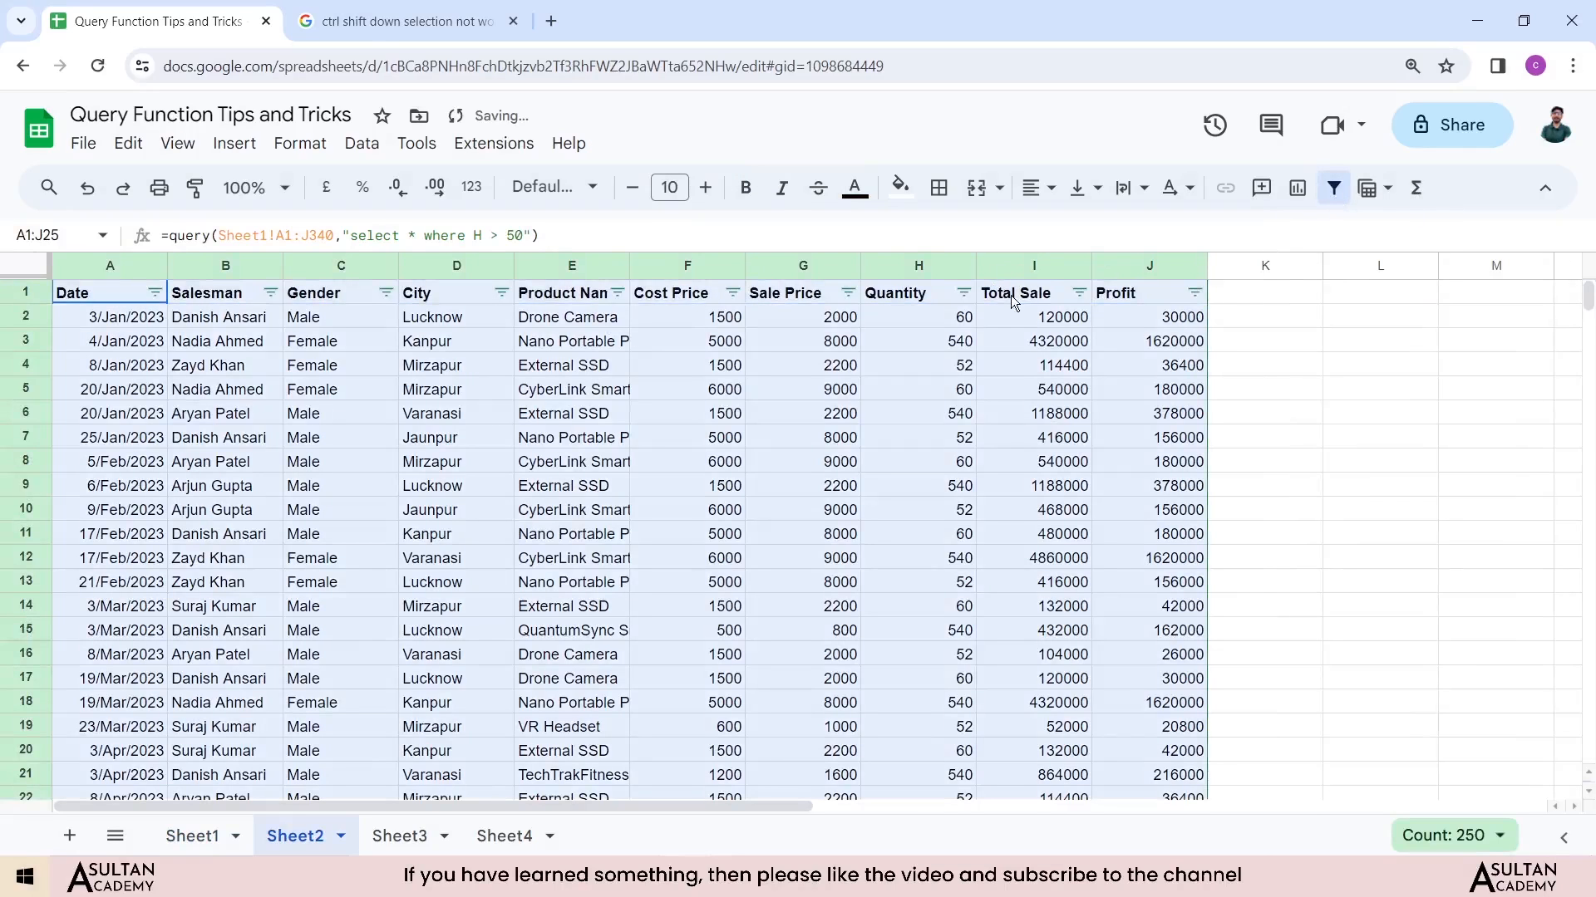
Step: Open the Quantity column's filter to review its values, then cancel
{"action": "left_click", "coordinate": [958, 298]}
{"action": "left_click", "coordinate": [962, 296]}
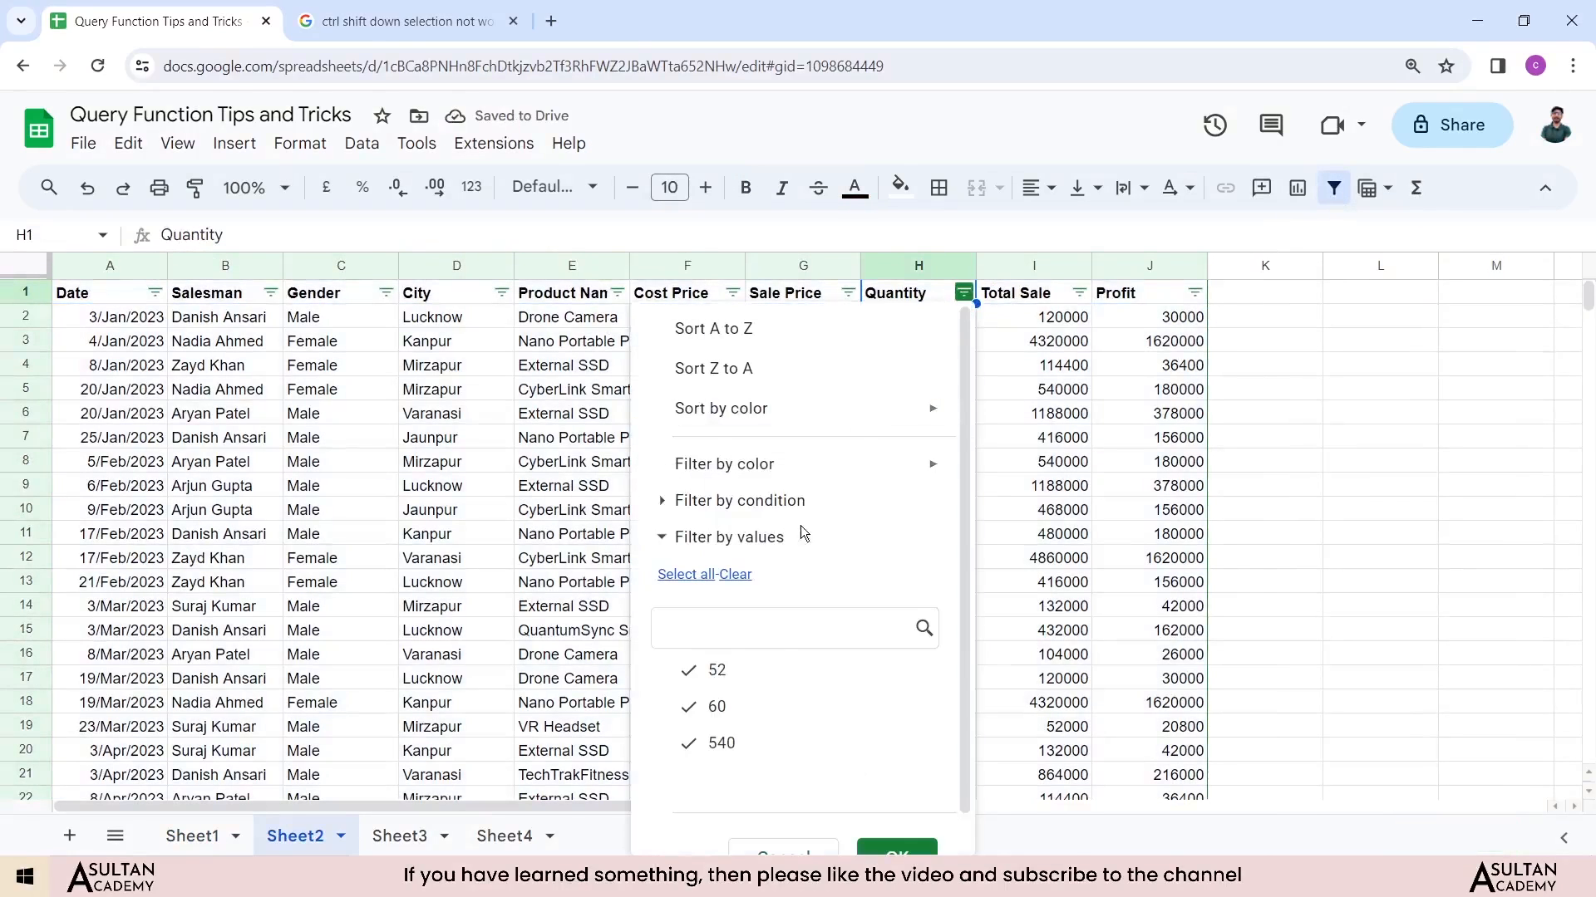
{"action": "scroll", "coordinate": [723, 742], "scroll_direction": "down", "scroll_amount": 1}
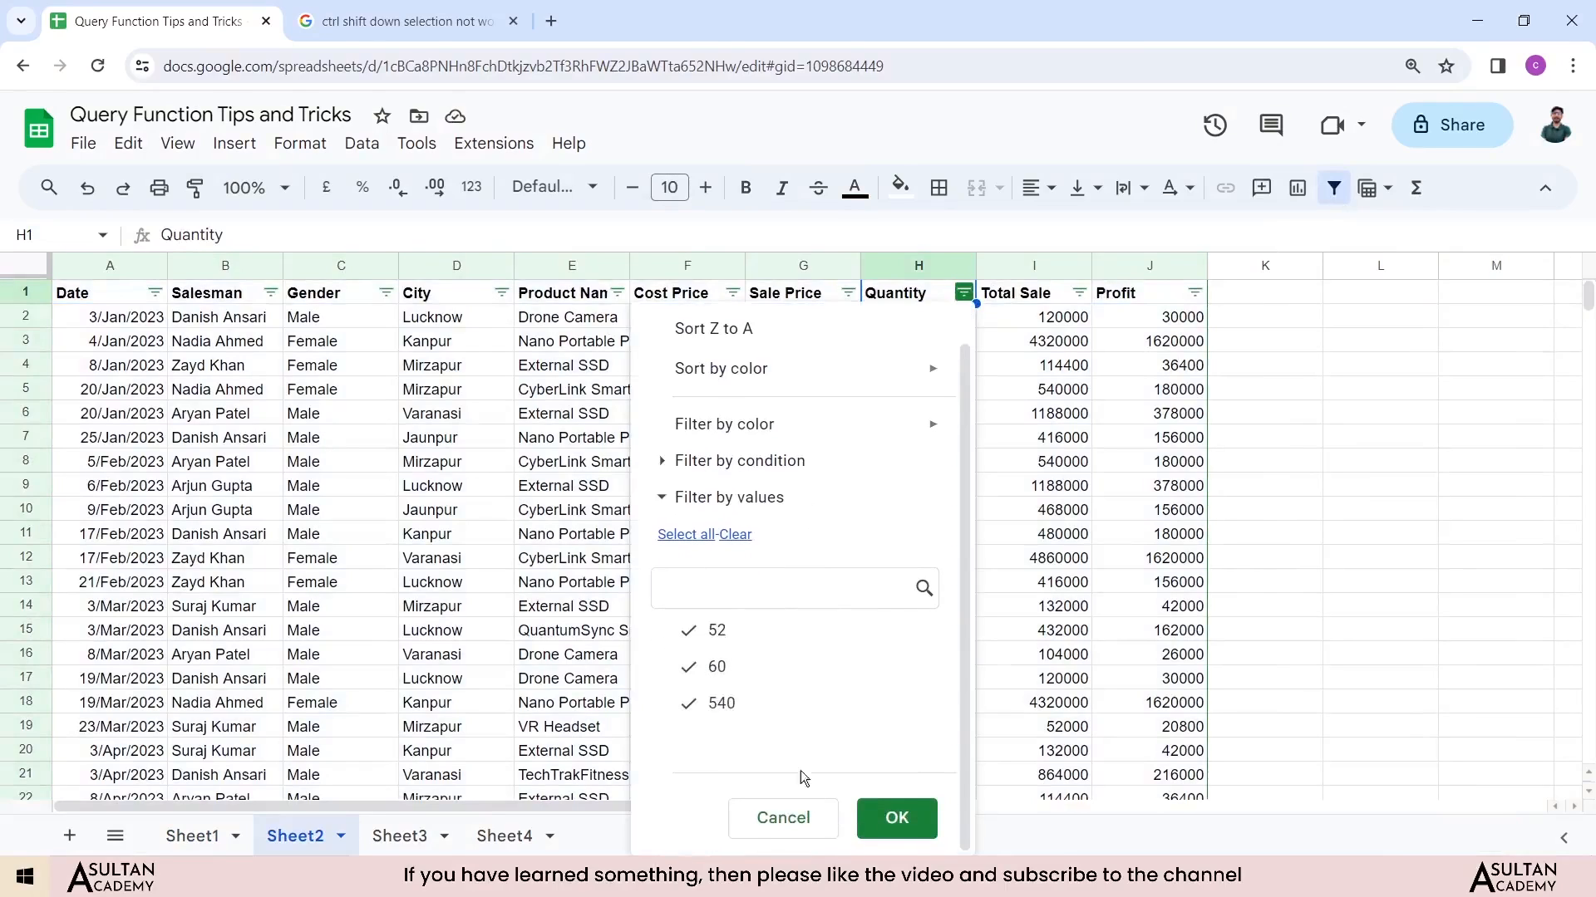
{"action": "left_click", "coordinate": [781, 819]}
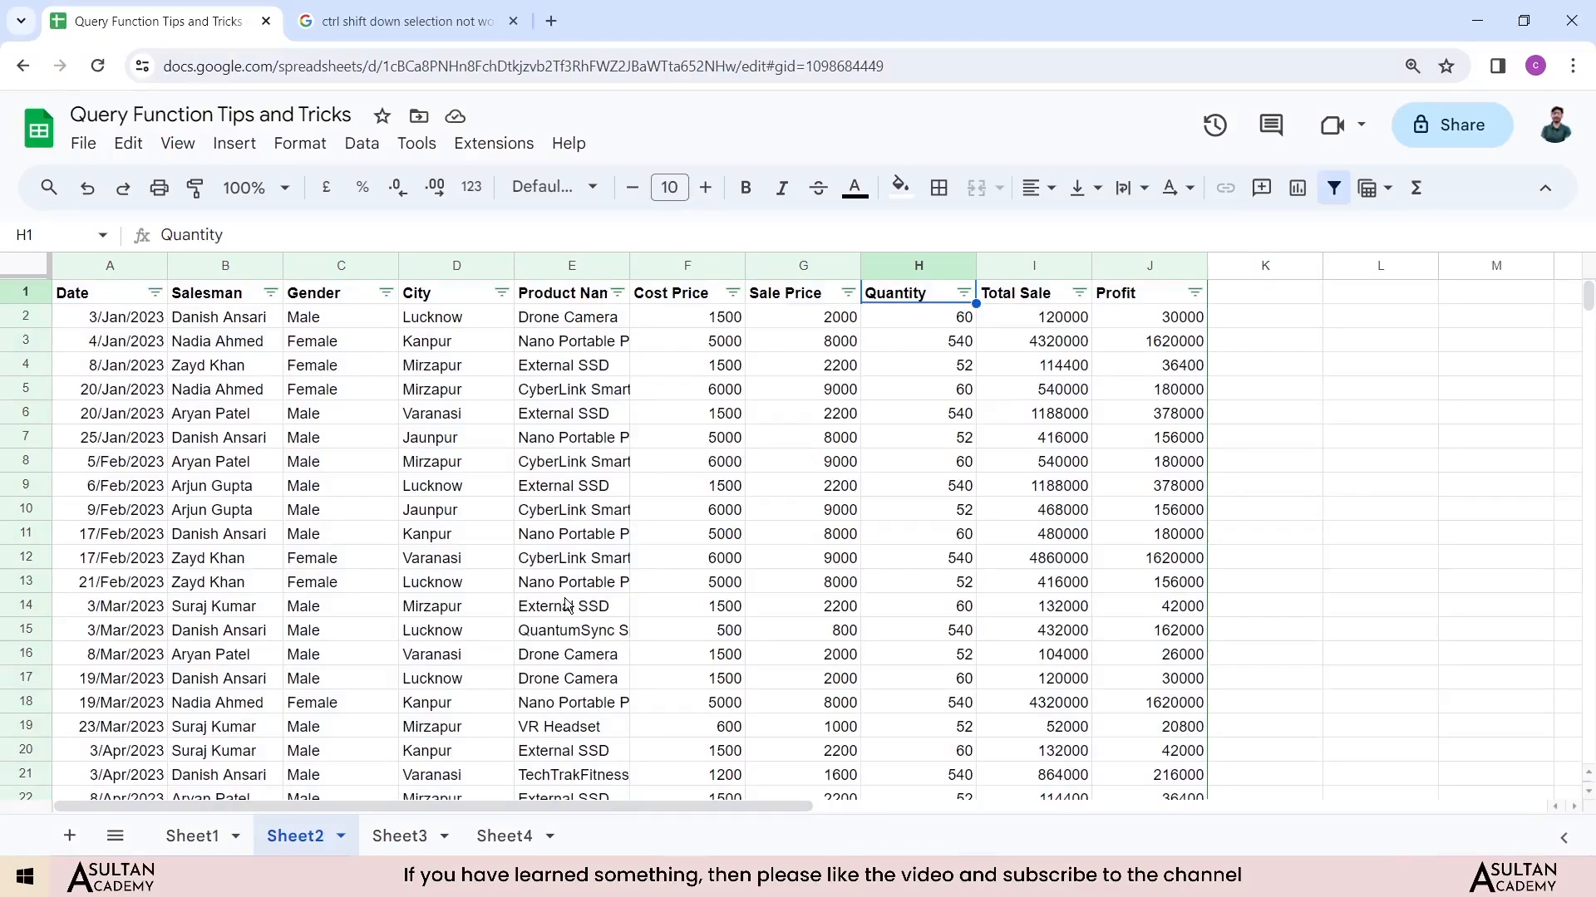
Step: In Sheet3 cell A1, start a QUERY formula over Sheet1 range A1:J340
{"action": "left_click", "coordinate": [192, 836]}
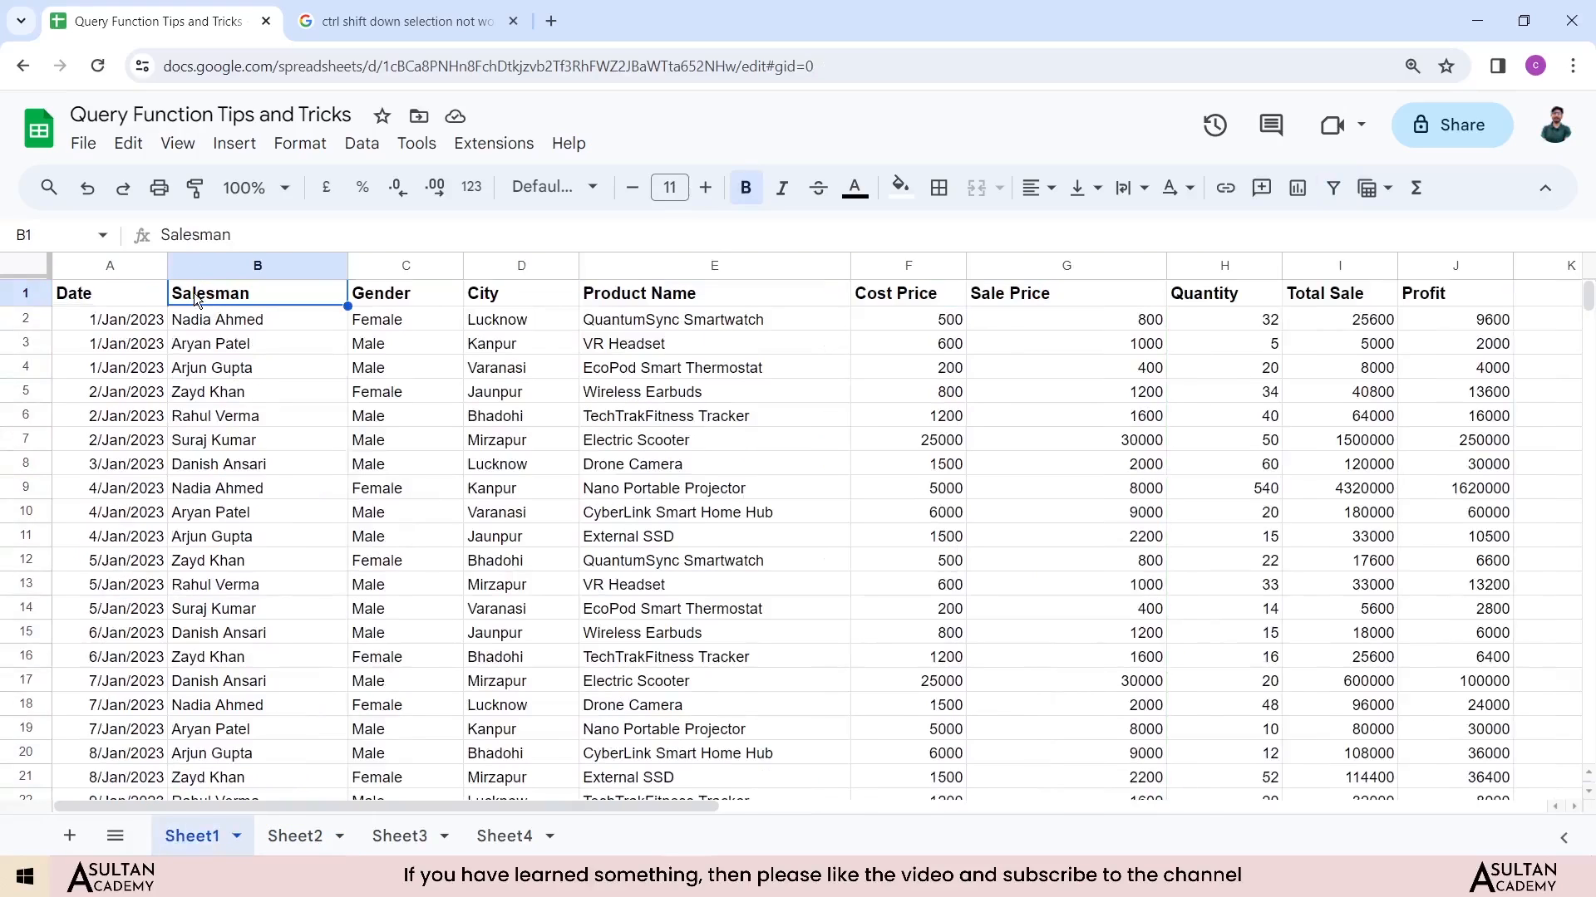
{"action": "key", "text": "Down"}
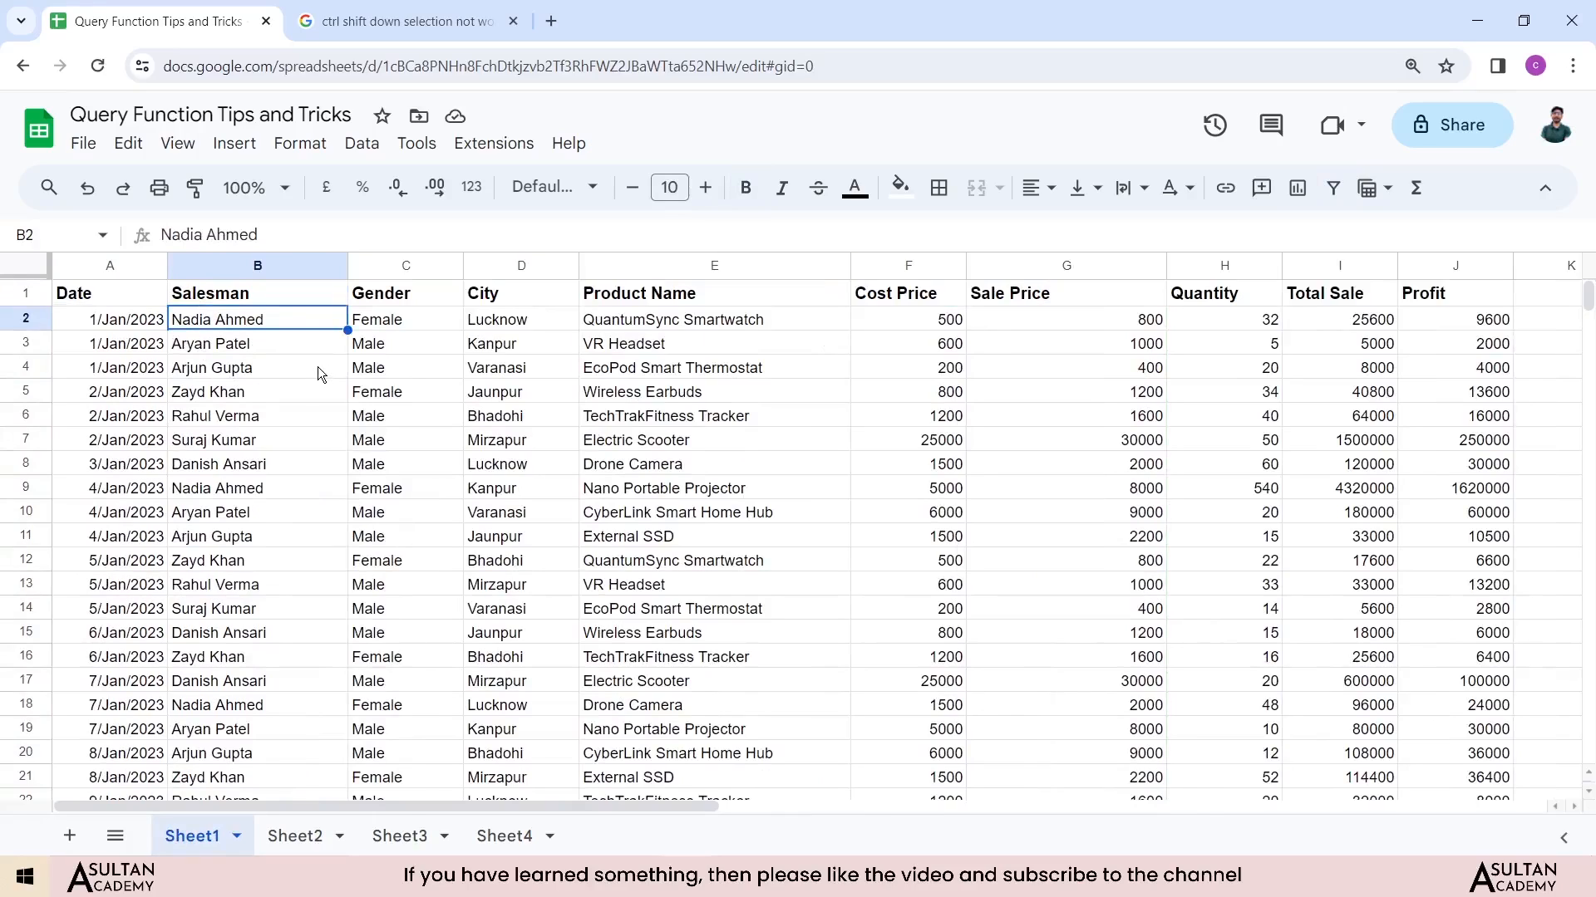
{"action": "left_click", "coordinate": [397, 836]}
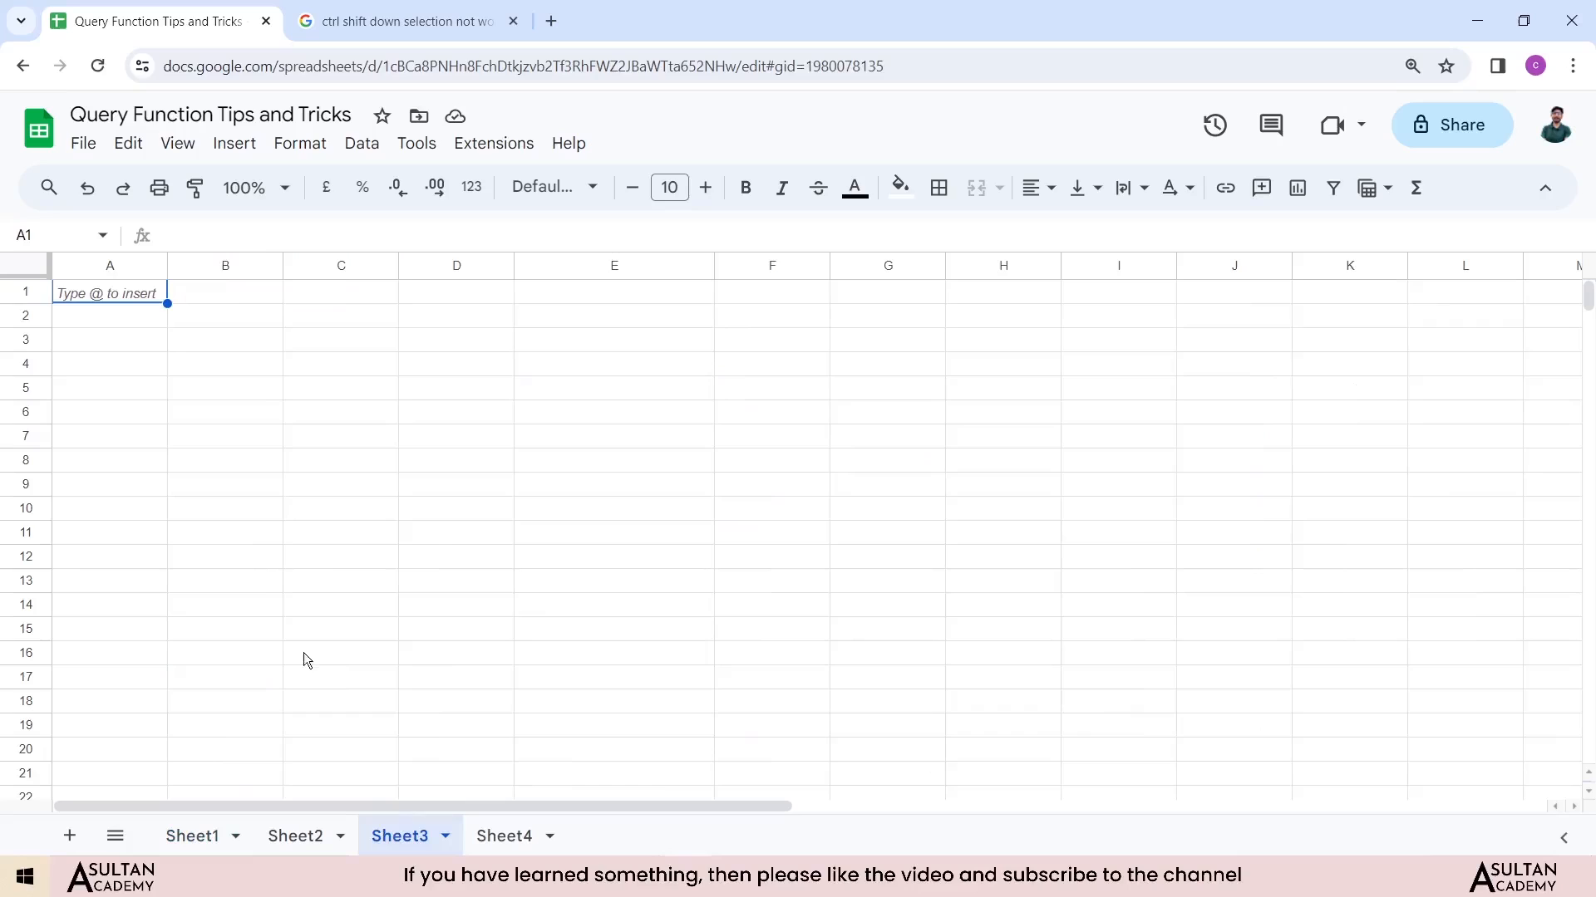
{"action": "left_click", "coordinate": [123, 289]}
{"action": "type", "text": "="}
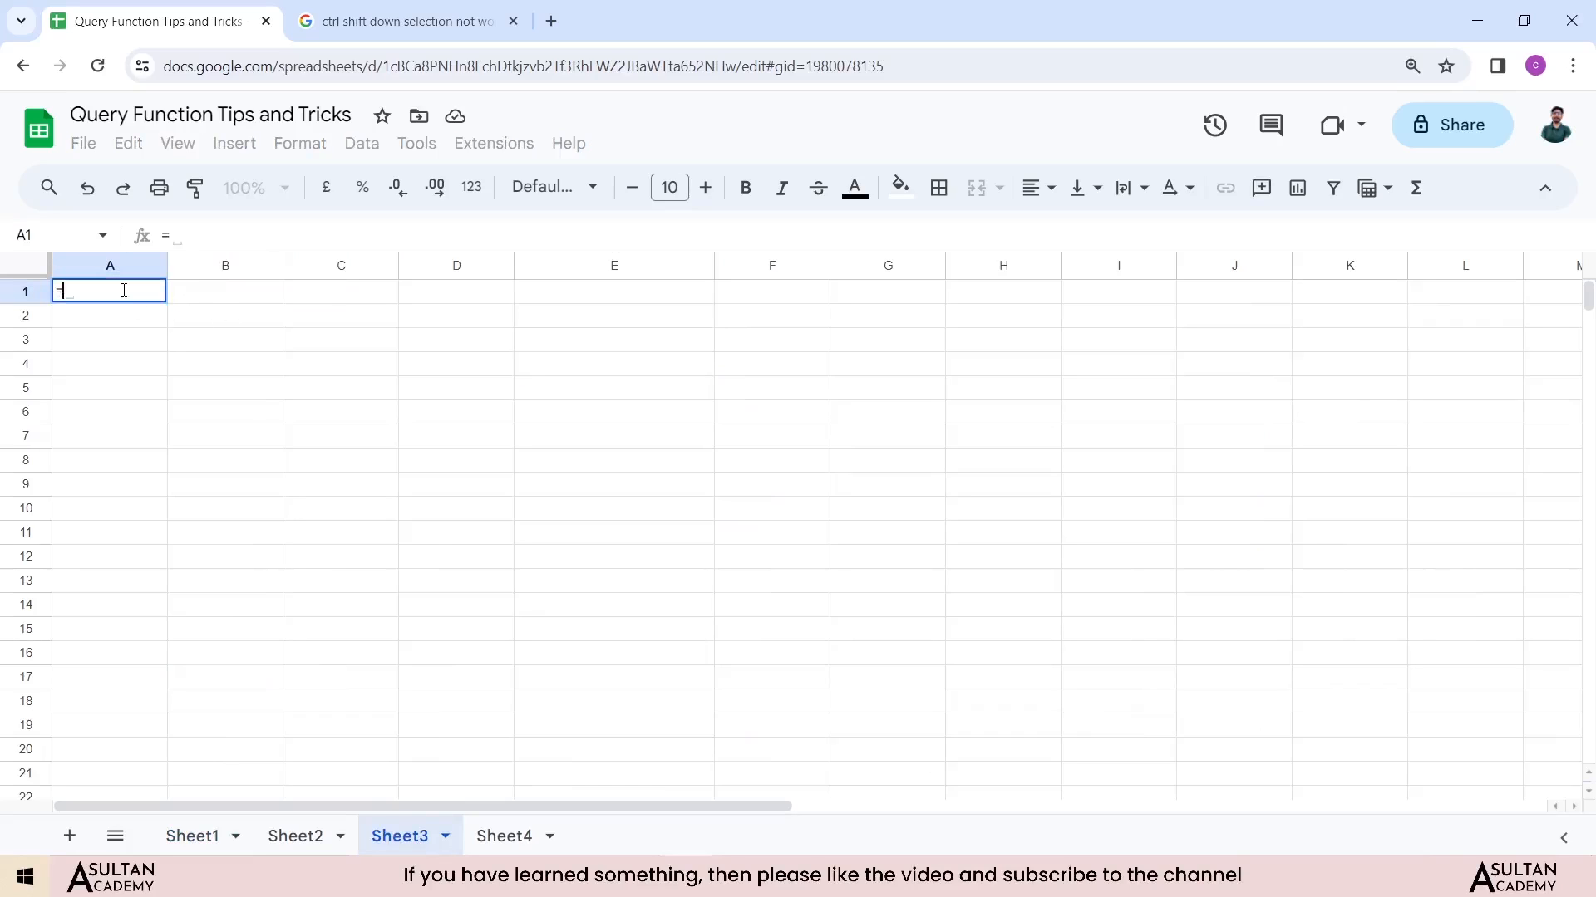
{"action": "type", "text": "query("}
{"action": "left_click", "coordinate": [192, 838]}
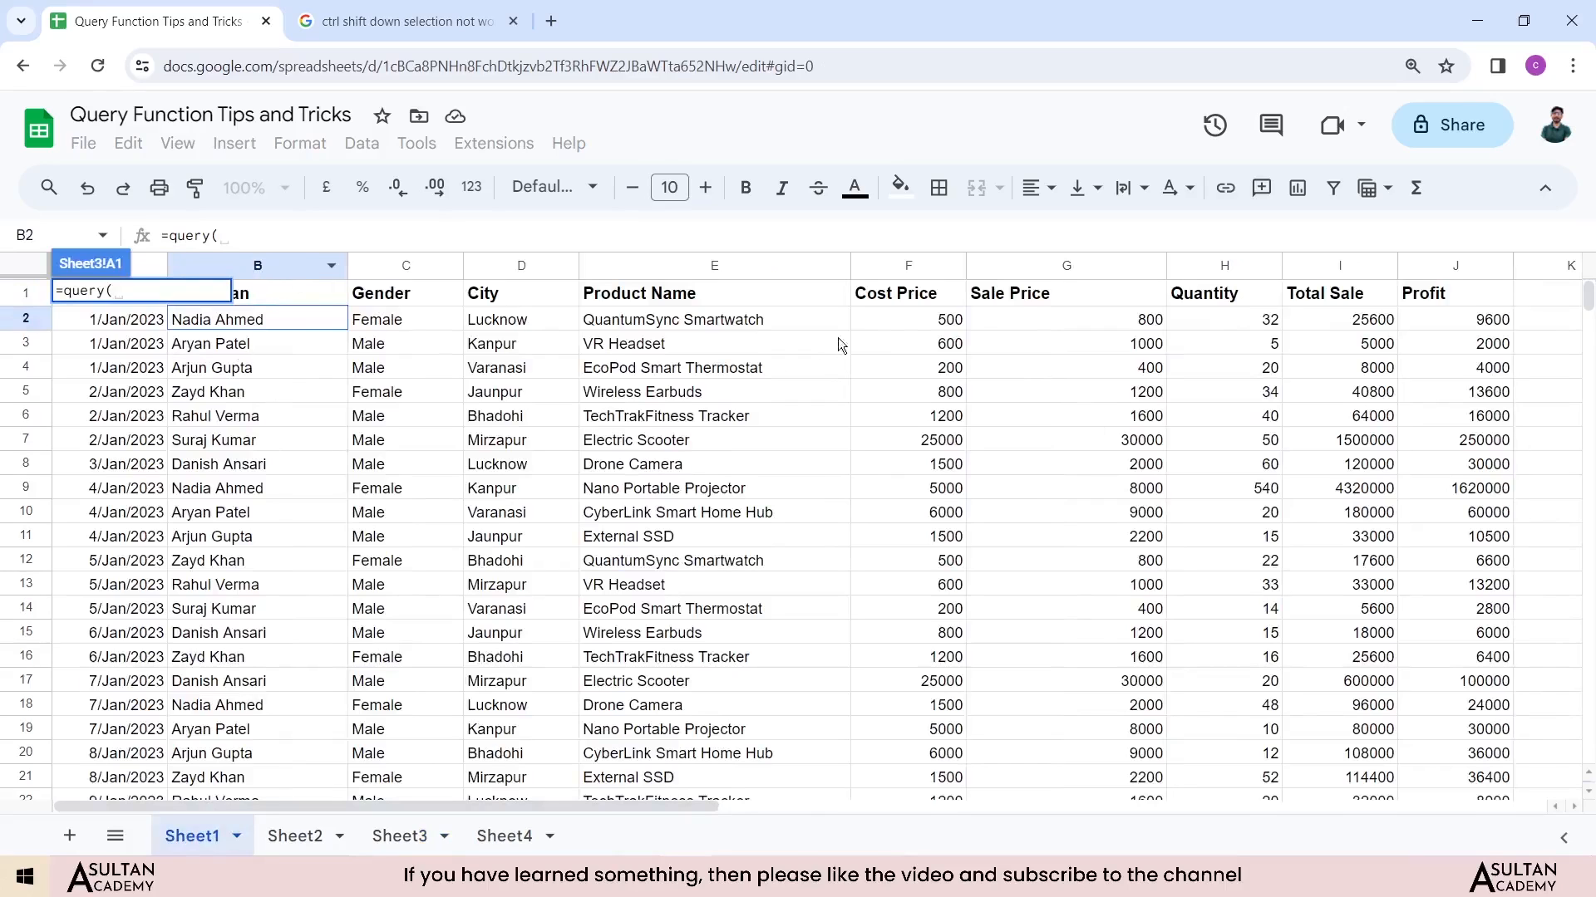
{"action": "left_click", "coordinate": [1452, 298]}
{"action": "key", "text": "ctrl+shift+Down"}
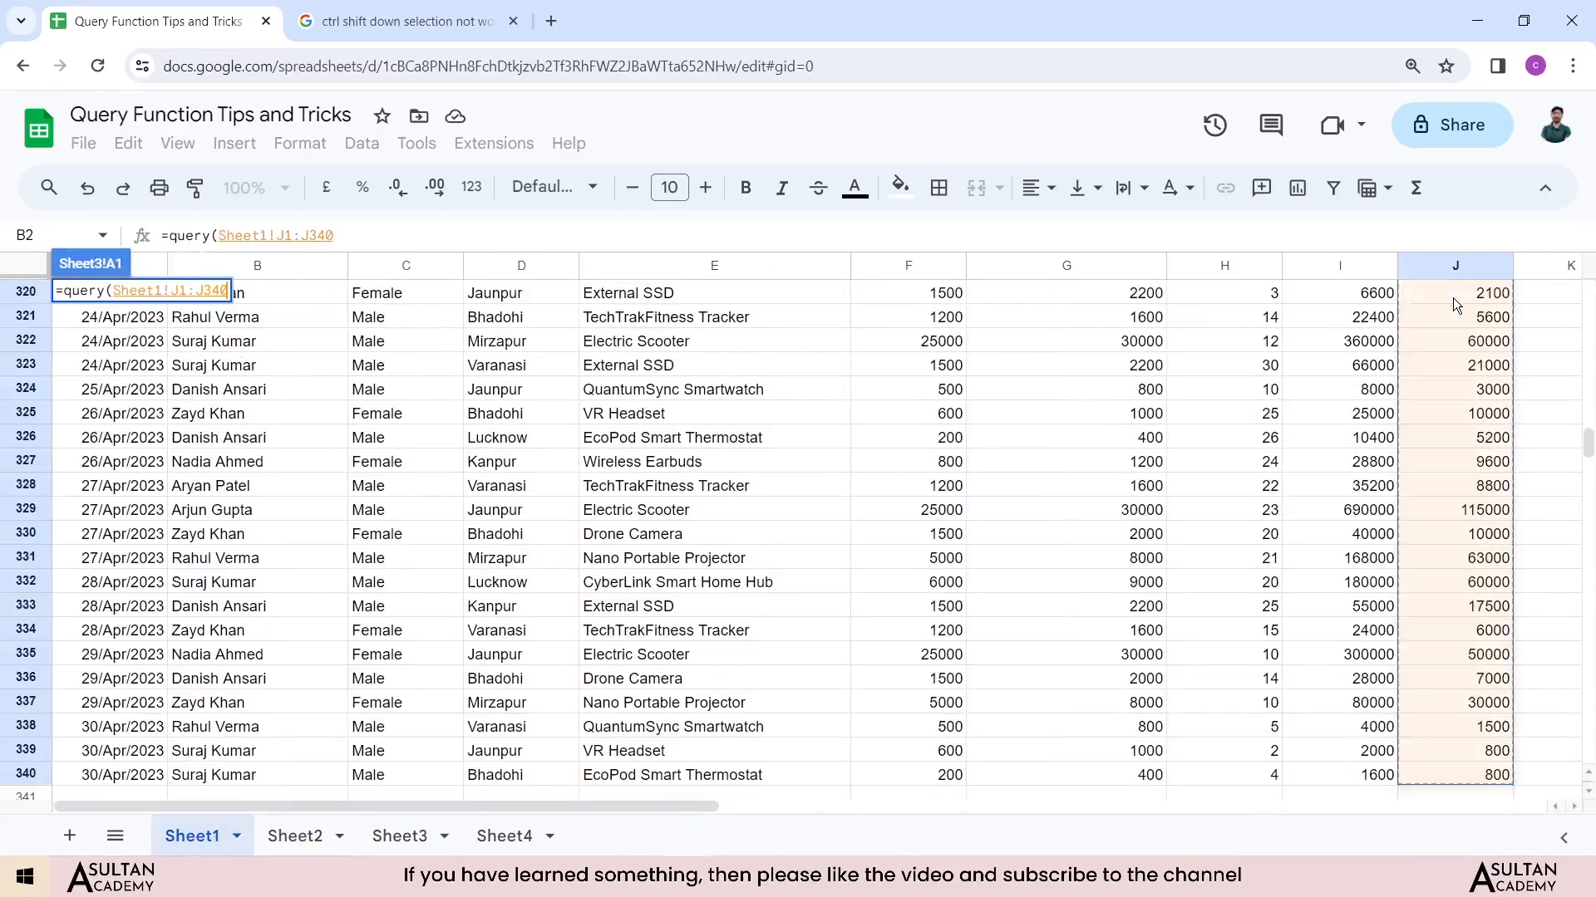
{"action": "key", "text": "ctrl+shift+Left"}
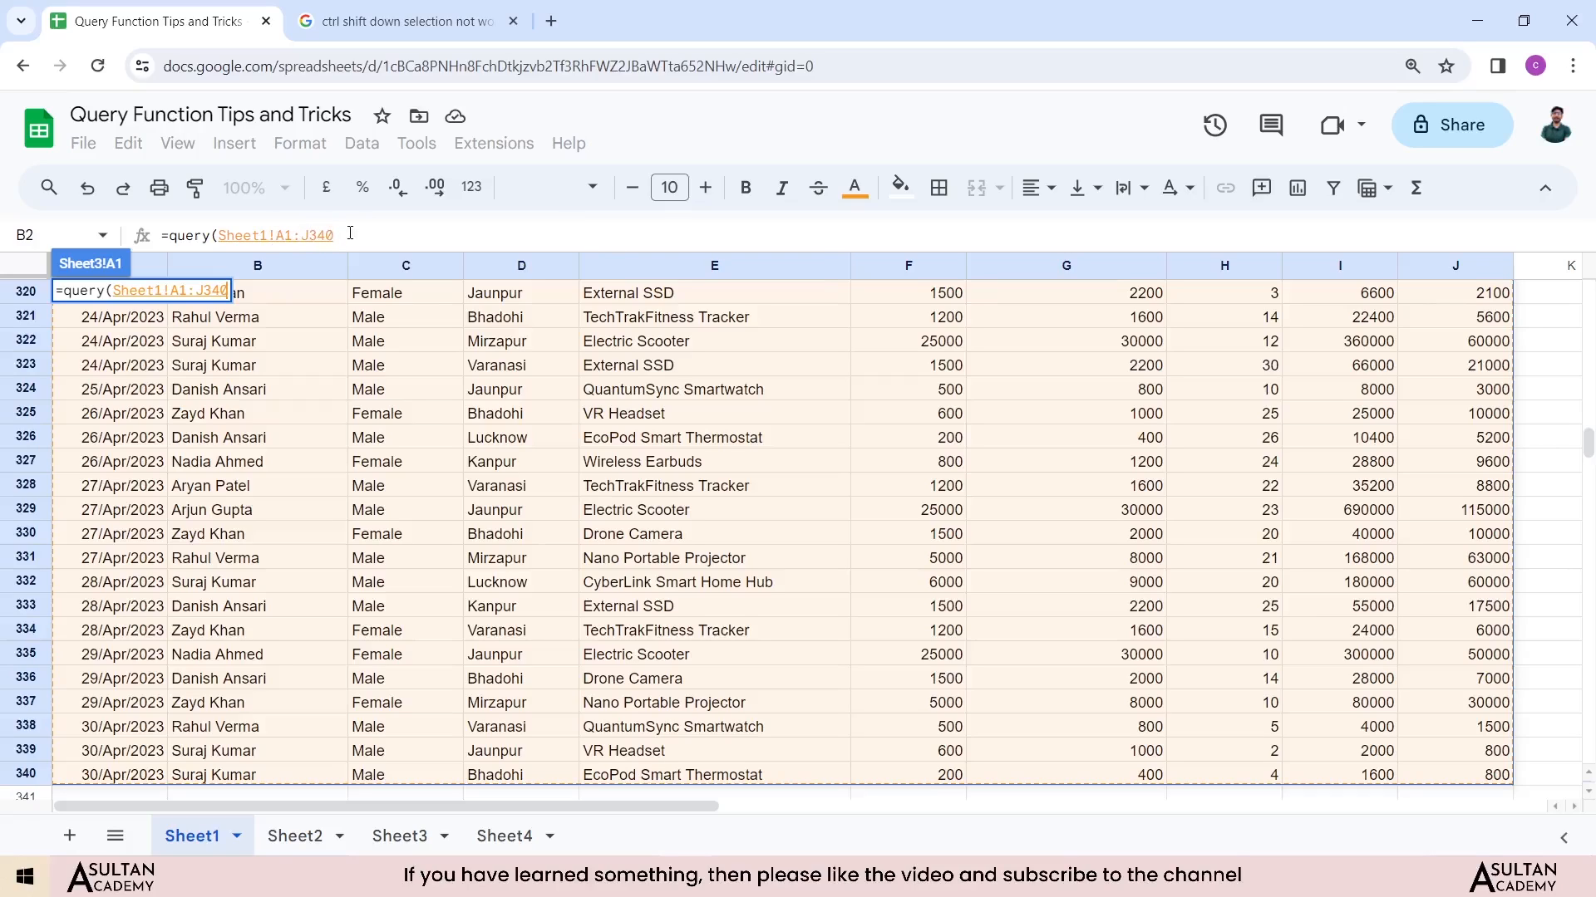
Step: Begin the query string as "select * where B='"
{"action": "type", "text": ","}
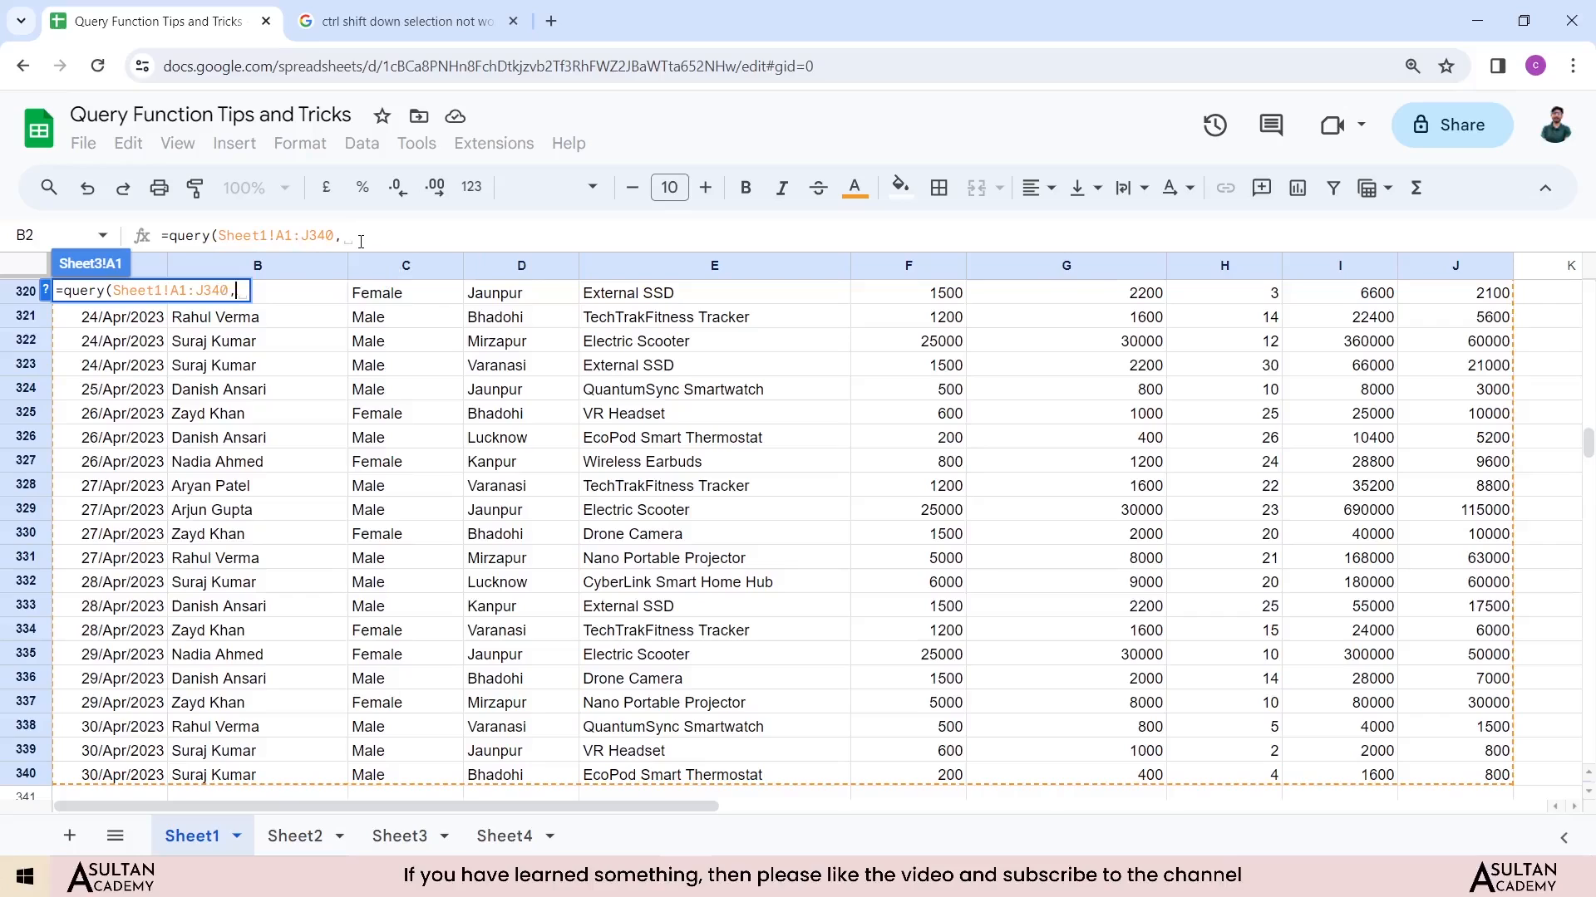
{"action": "type", "text": "\""}
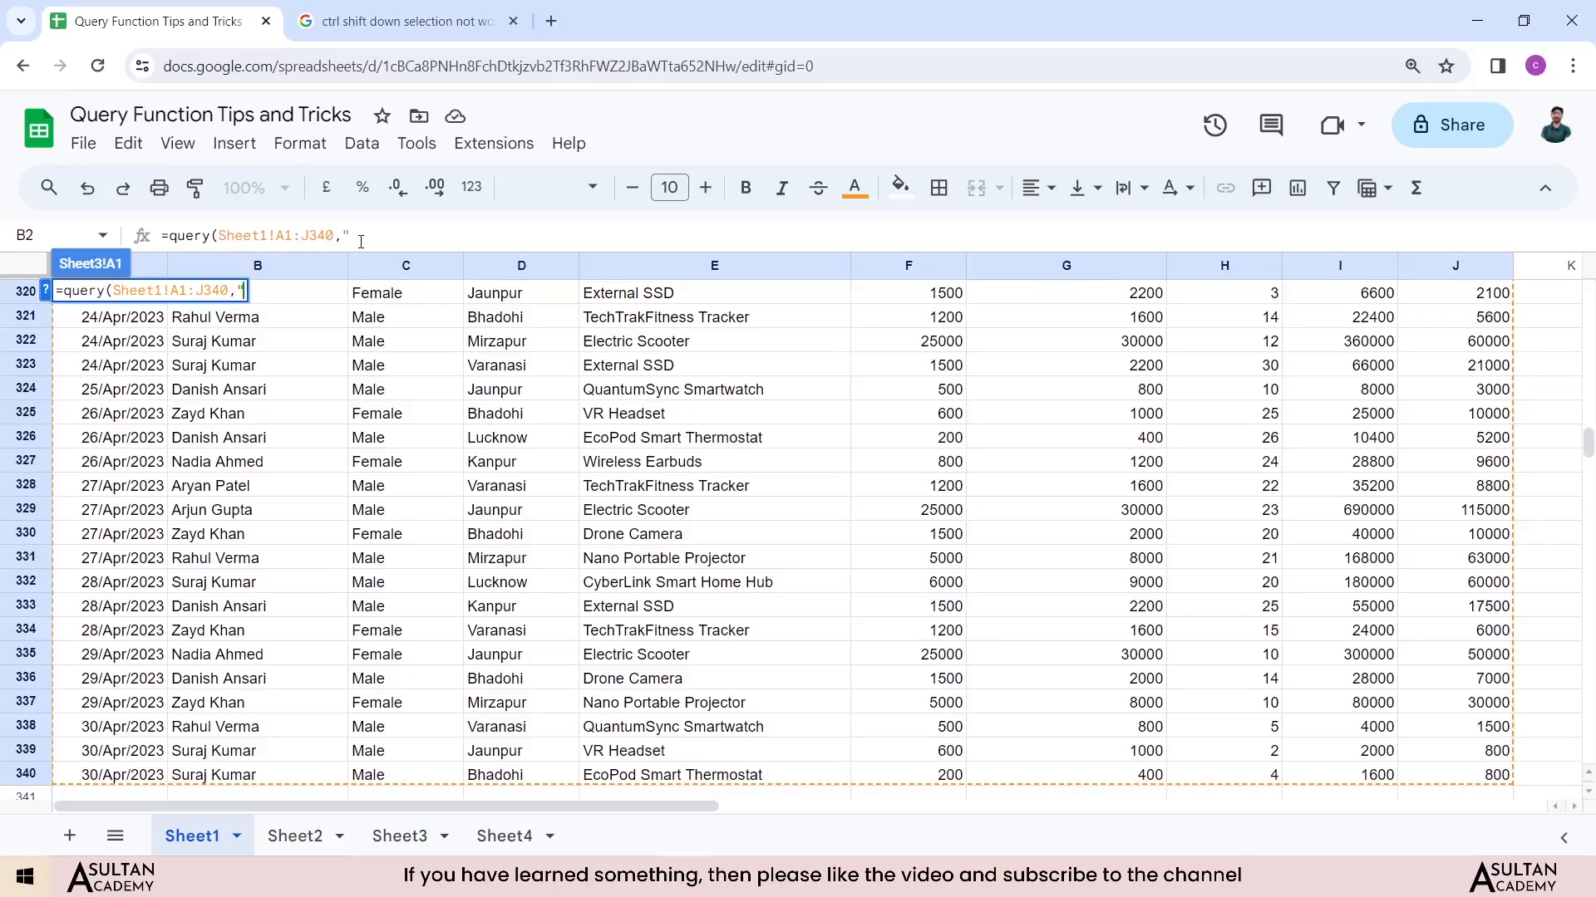
{"action": "type", "text": "select * where"}
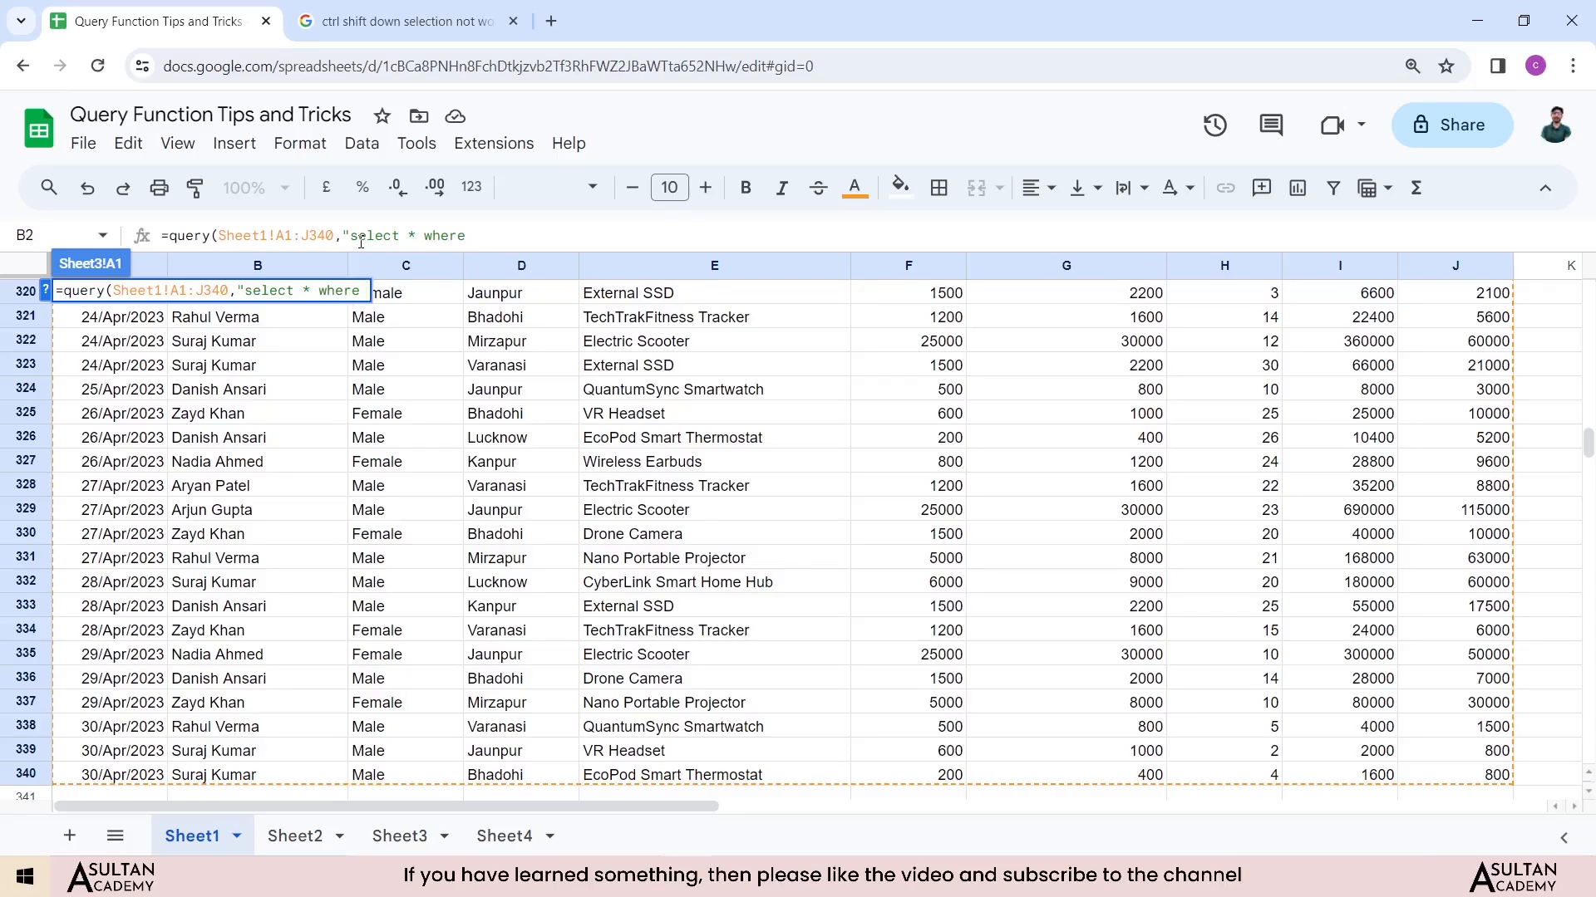
{"action": "type", "text": "B"}
{"action": "left_click", "coordinate": [476, 237]}
{"action": "key", "text": "BackSpace"}
{"action": "type", "text": "='"}
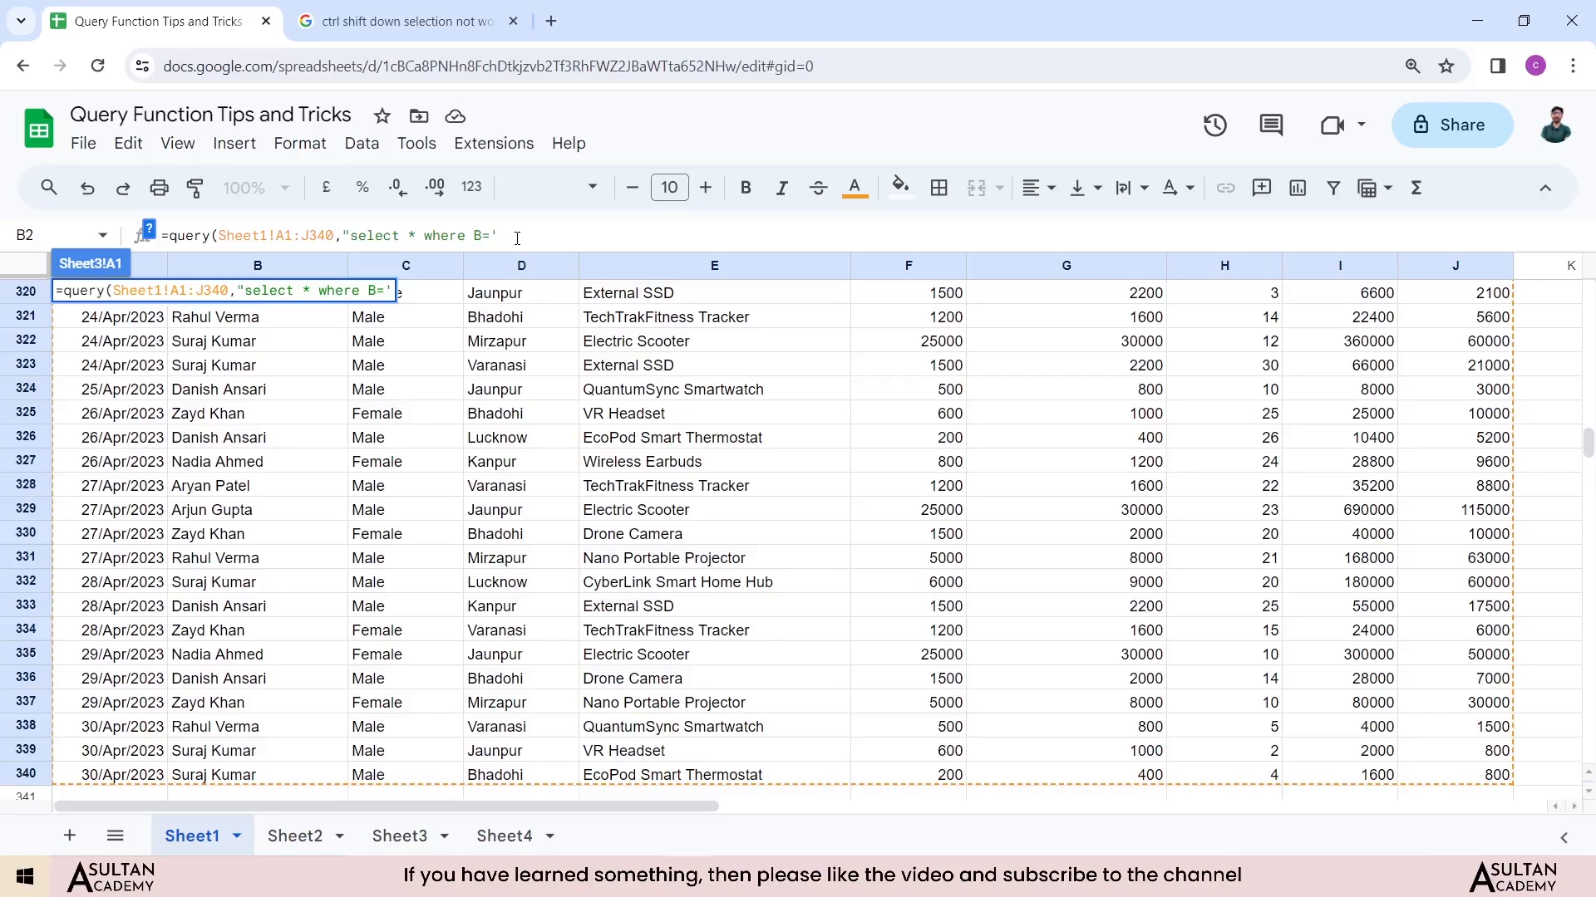
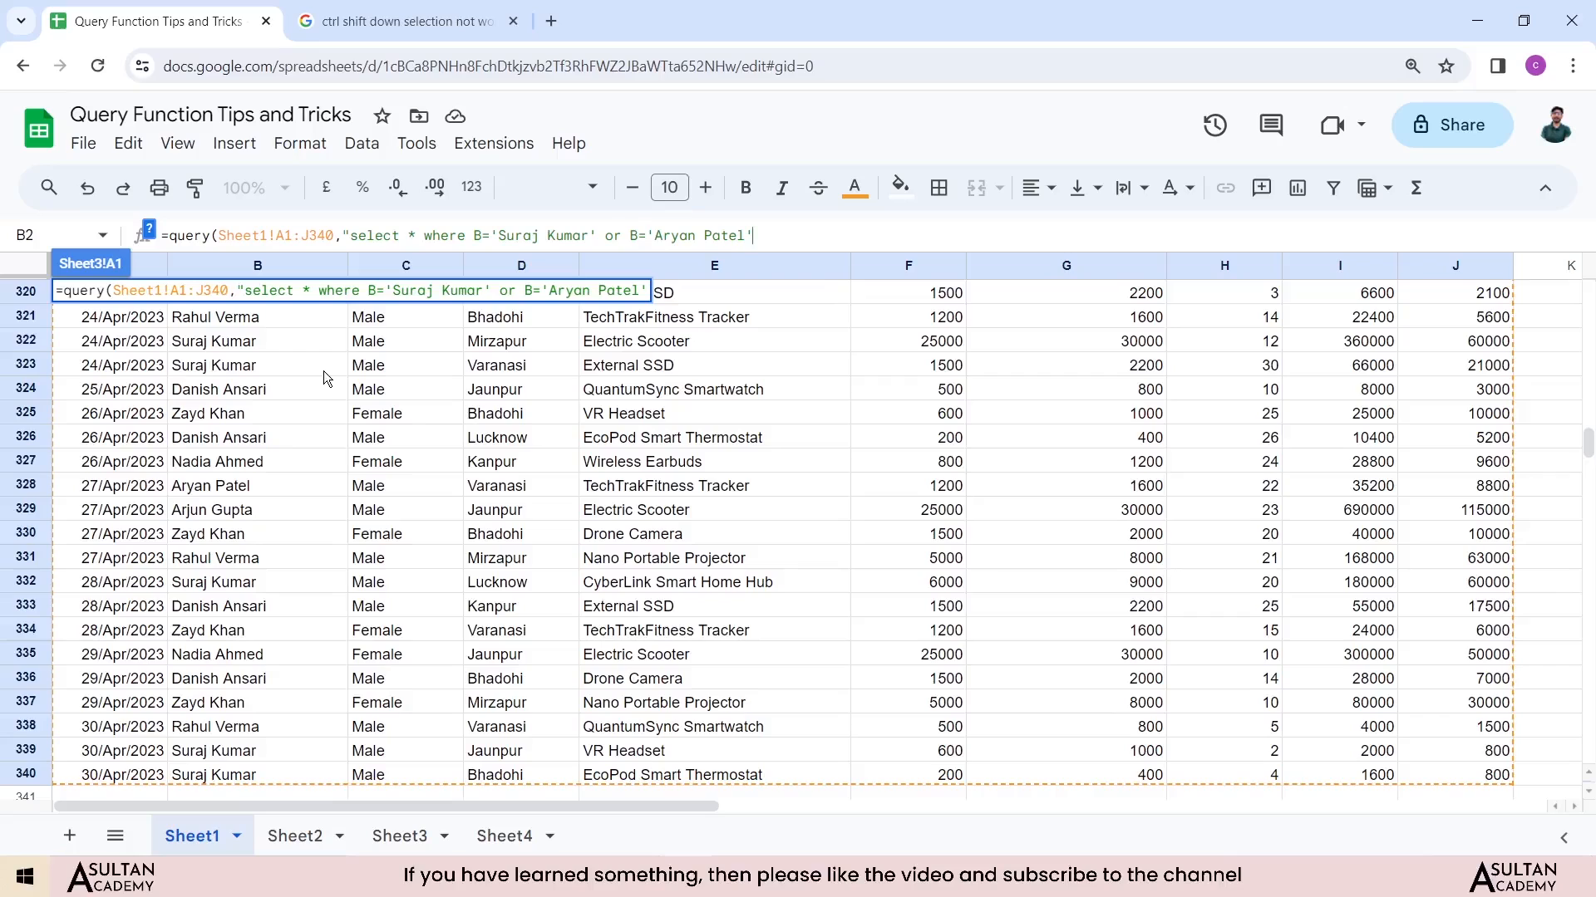
Step: Close the query string and the QUERY formula, and enter it
{"action": "left_click", "coordinate": [765, 241]}
{"action": "type", "text": "\")"}
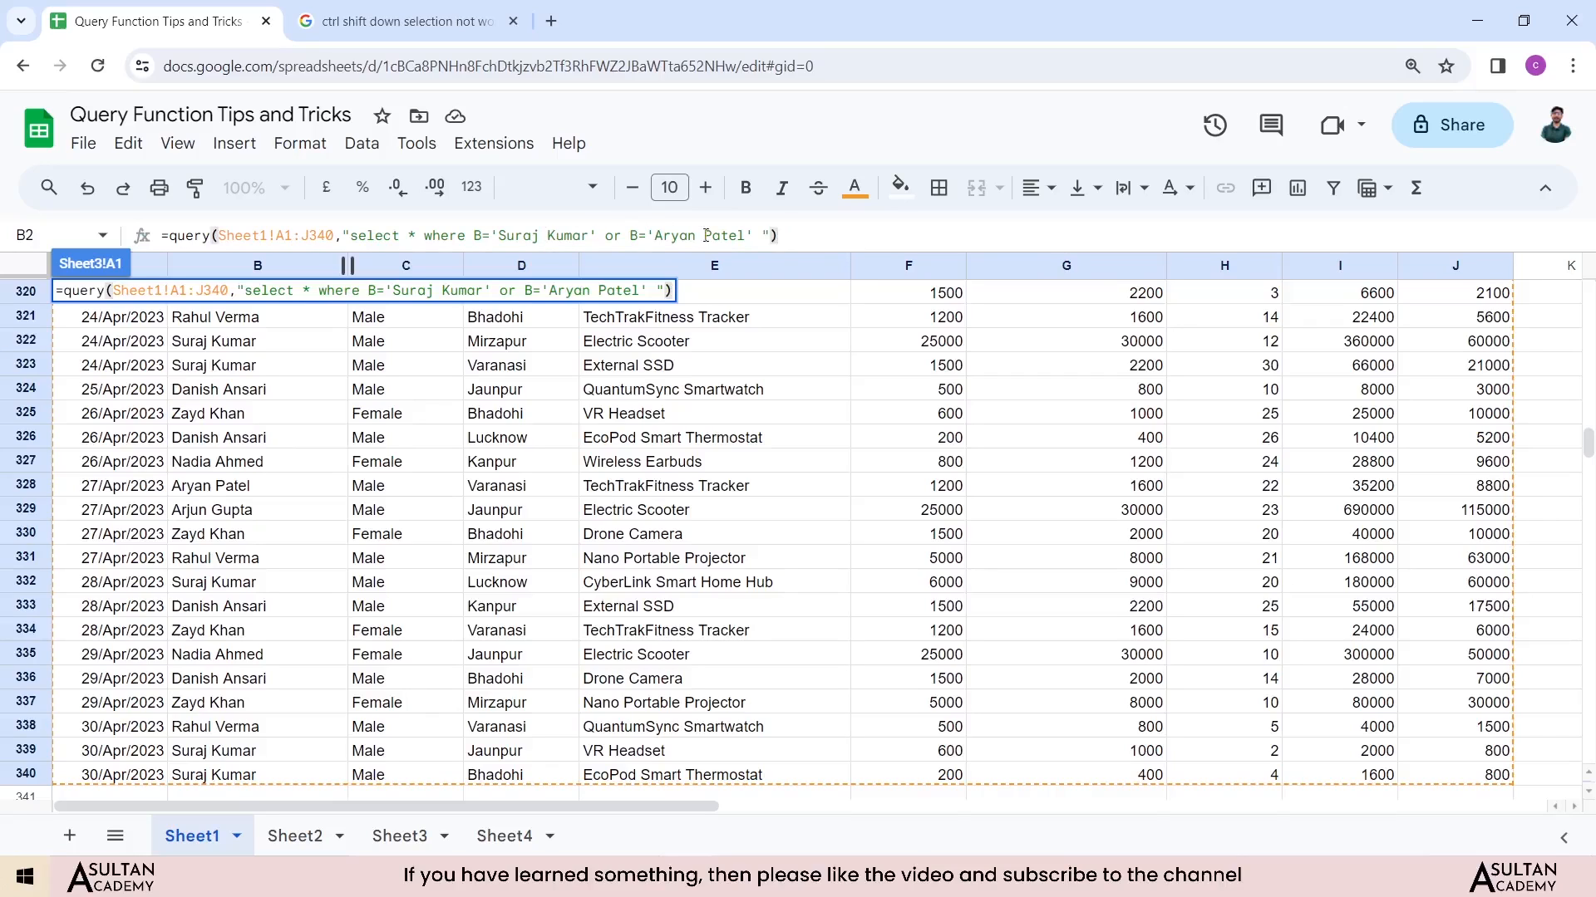
{"action": "key", "text": "Return"}
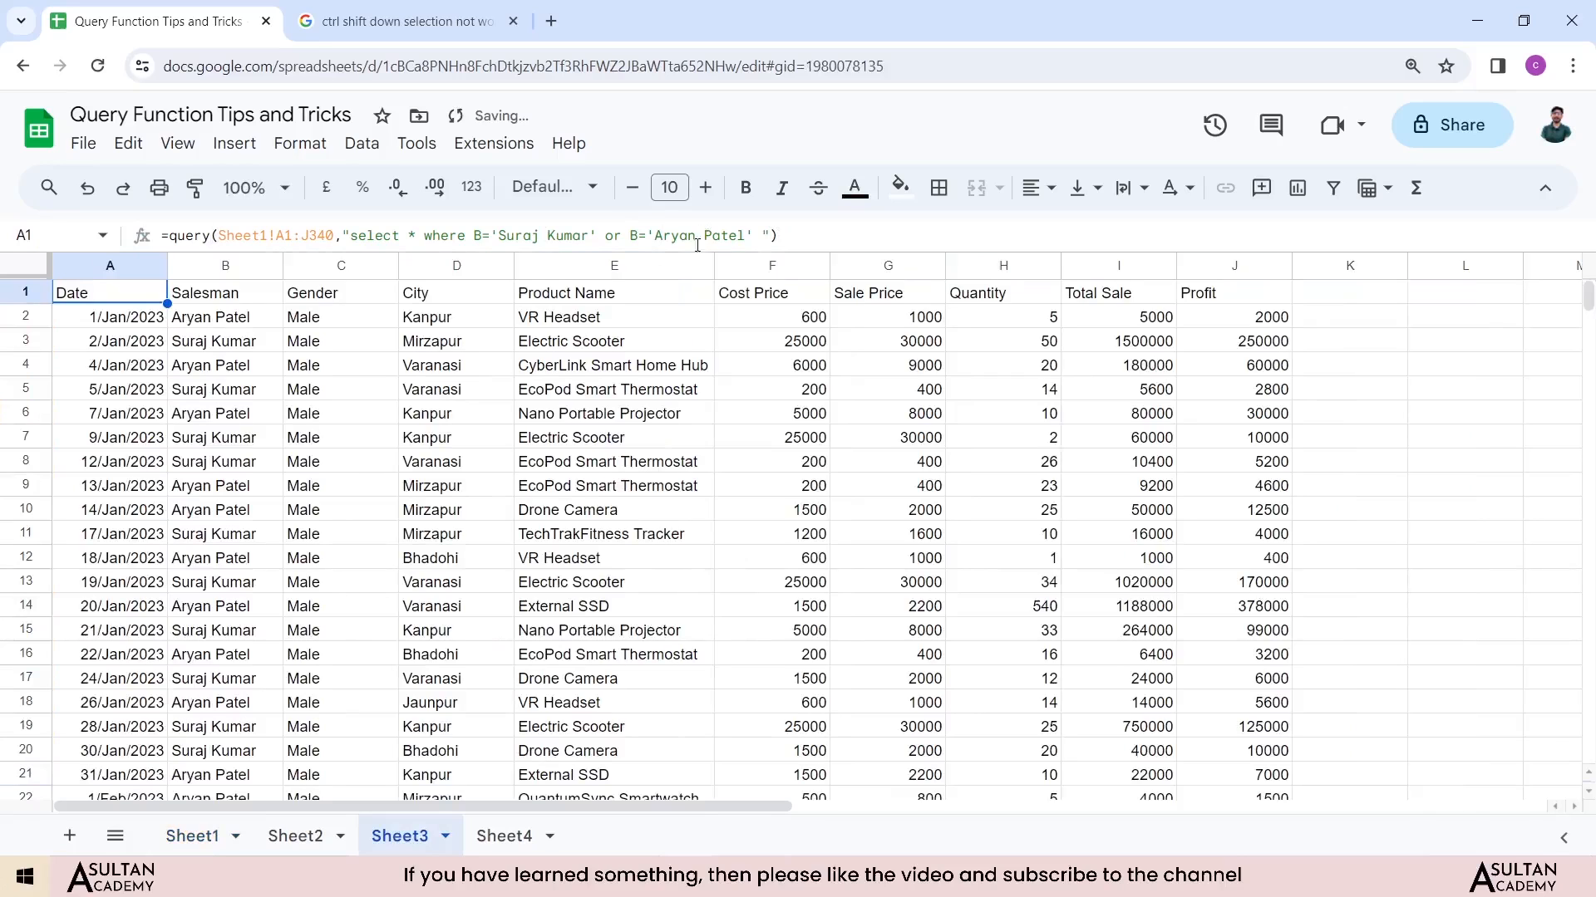
Step: Apply a filter to the Sheet3 header row A1:J1 and review the Salesman column's filter values
{"action": "left_click", "coordinate": [200, 324]}
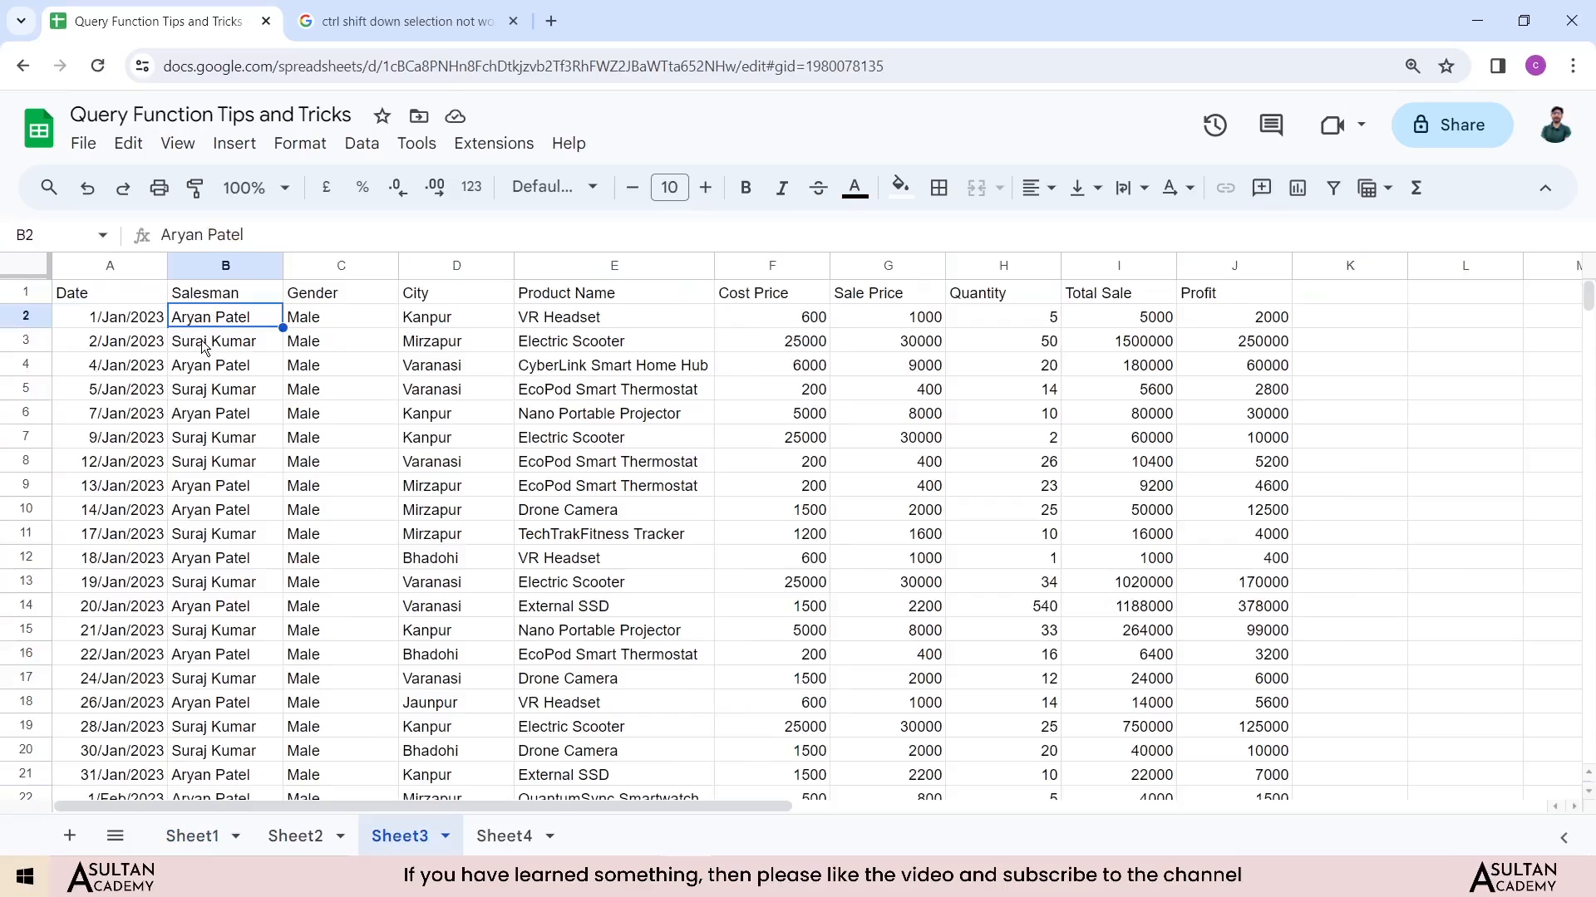
{"action": "left_click", "coordinate": [204, 348]}
{"action": "left_click_drag", "start_coordinate": [137, 297], "coordinate": [1229, 287]}
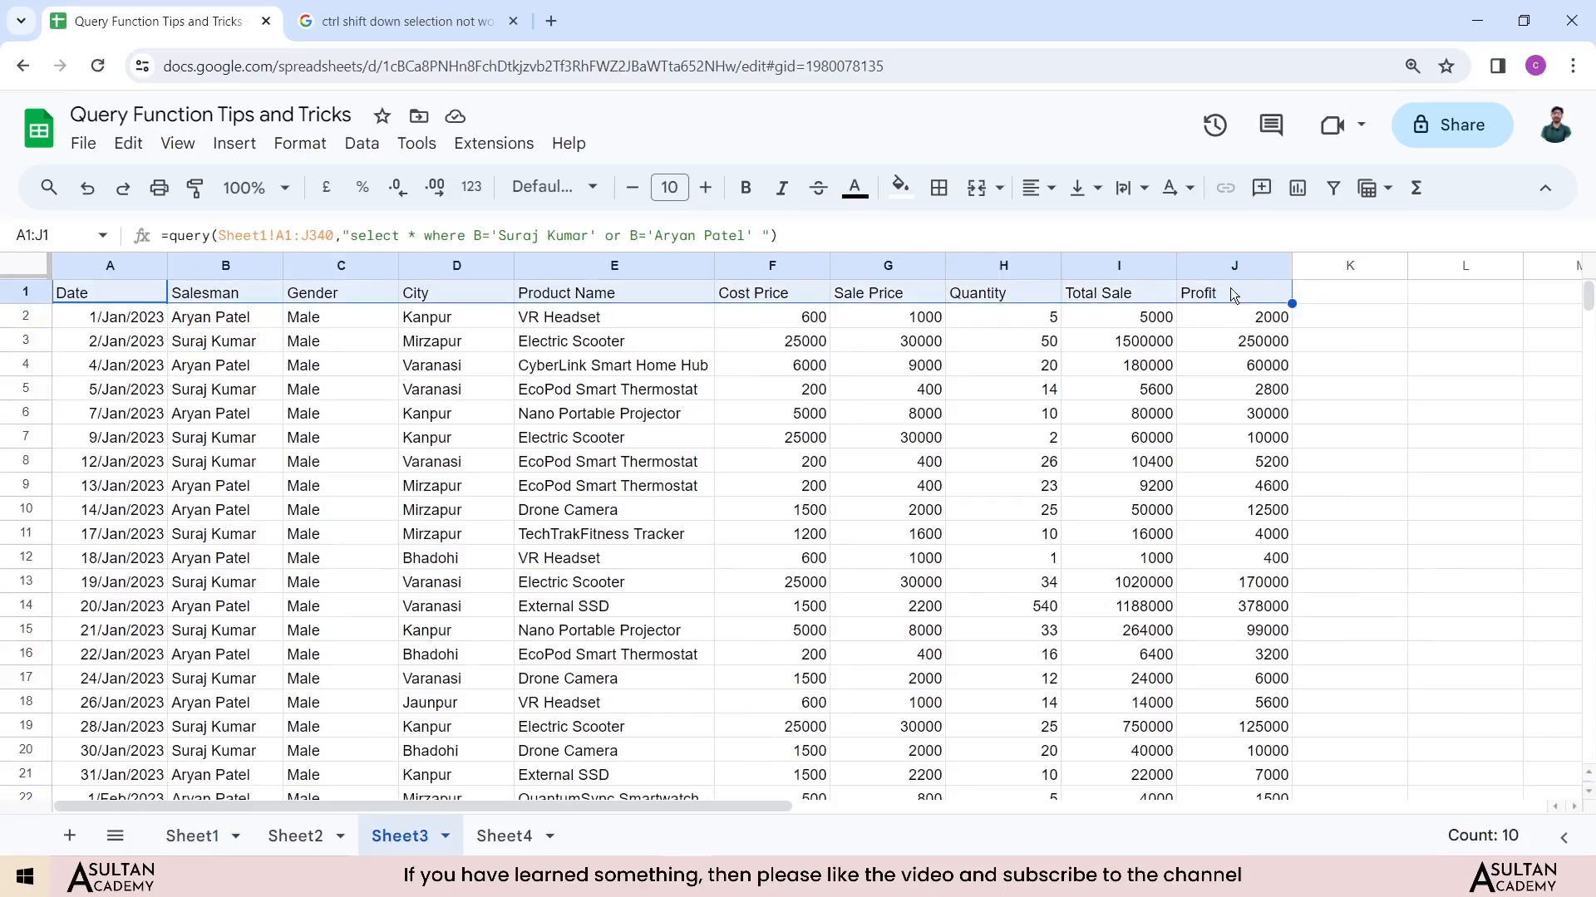
{"action": "left_click", "coordinate": [1334, 189]}
{"action": "left_click", "coordinate": [233, 299]}
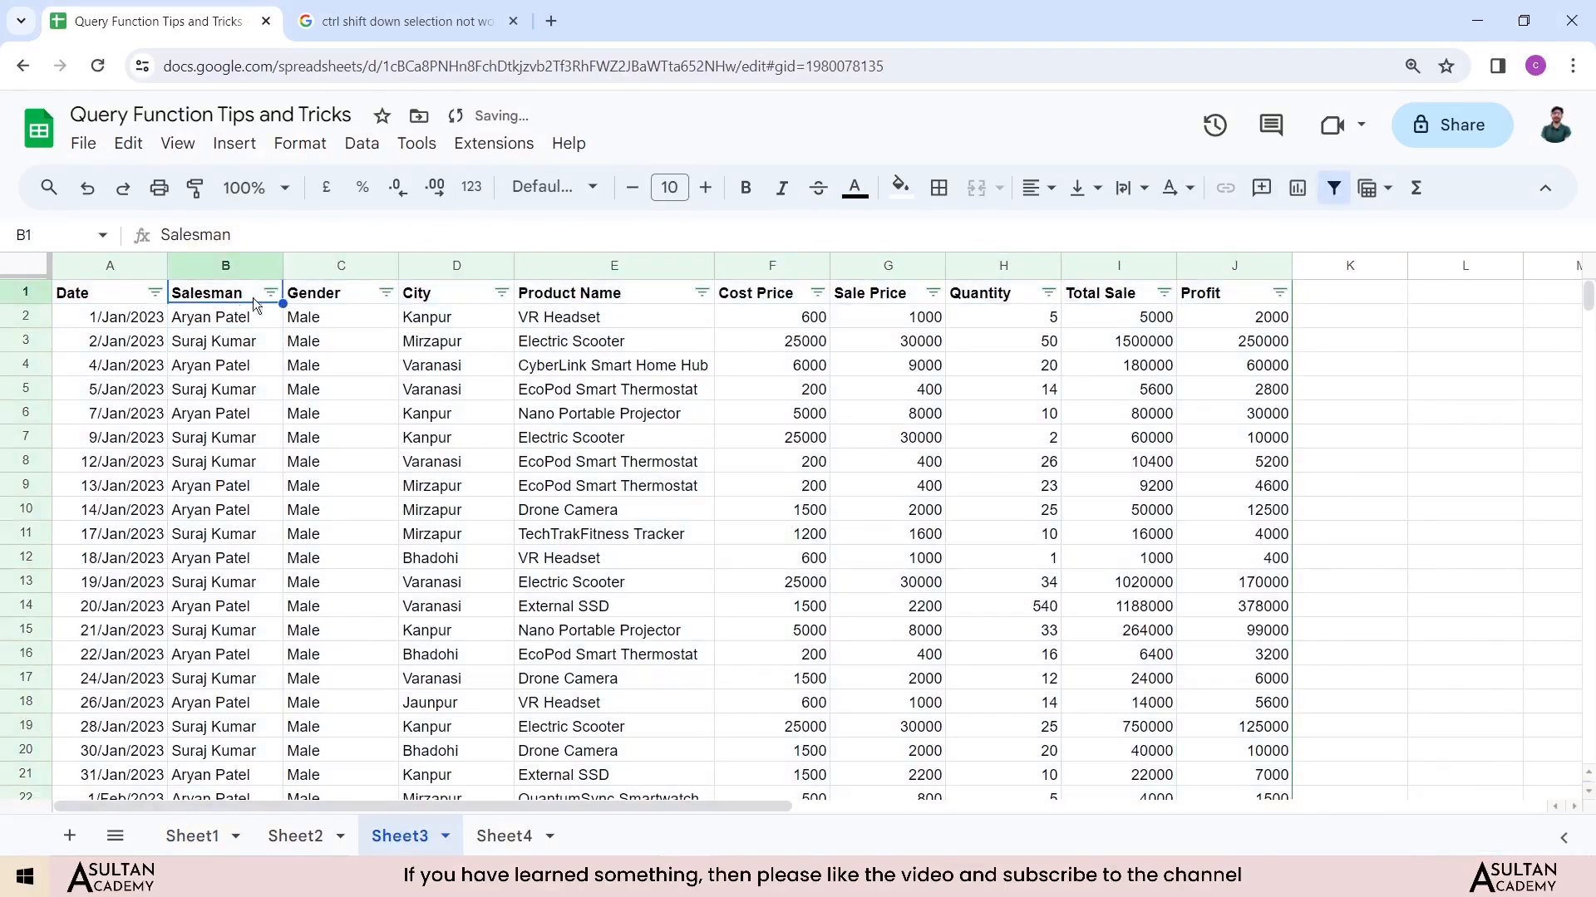
{"action": "left_click", "coordinate": [271, 293]}
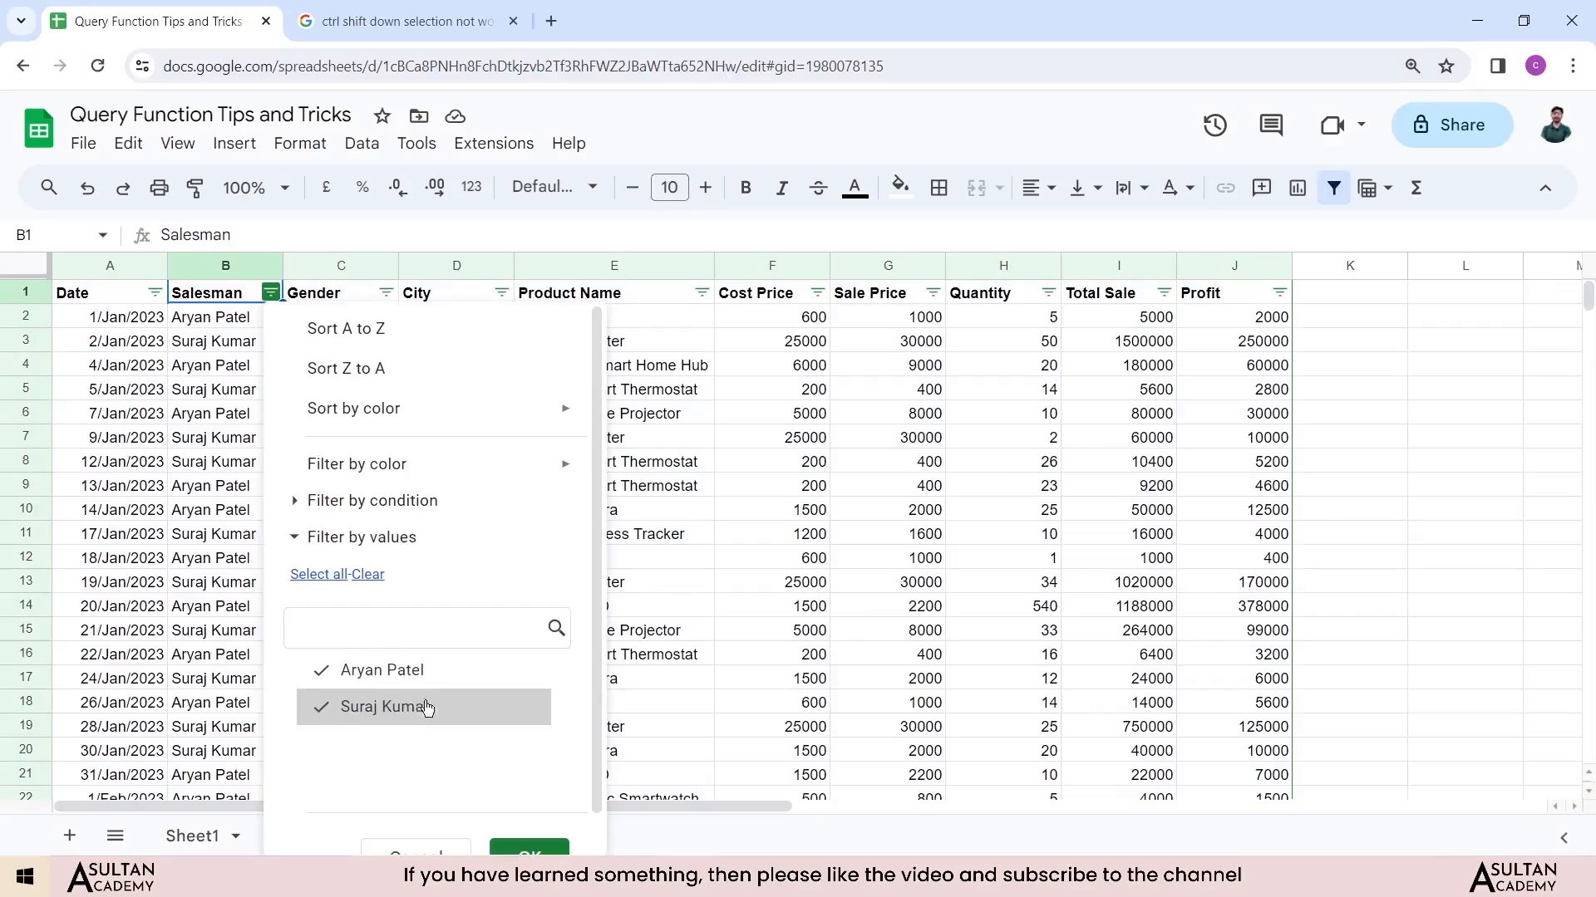
{"action": "left_click", "coordinate": [530, 847]}
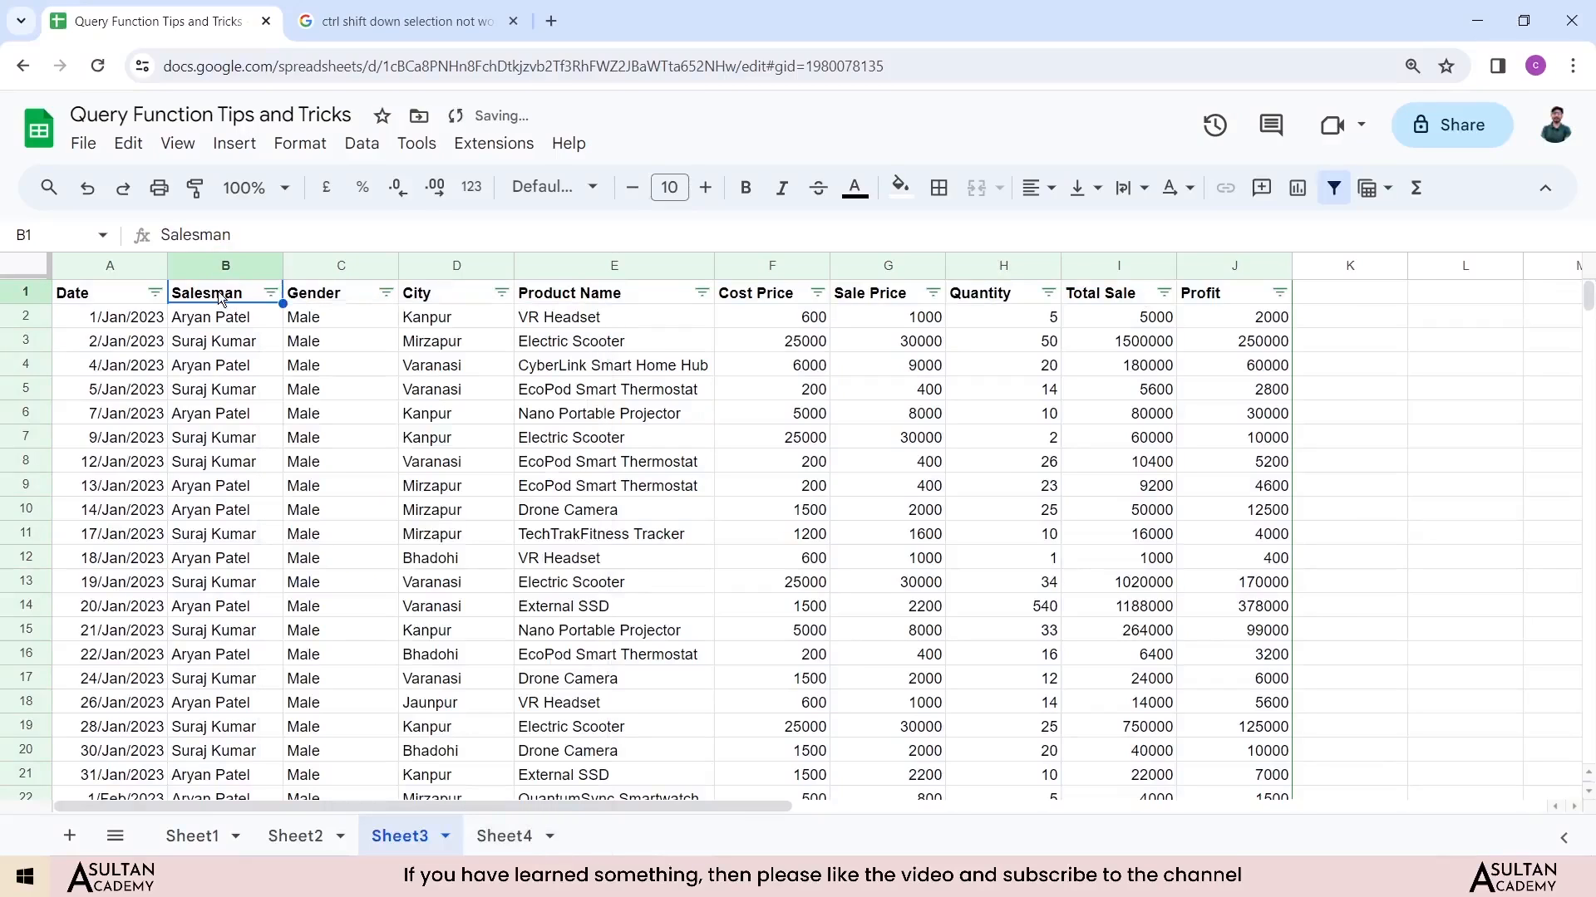
{"action": "left_click", "coordinate": [106, 296]}
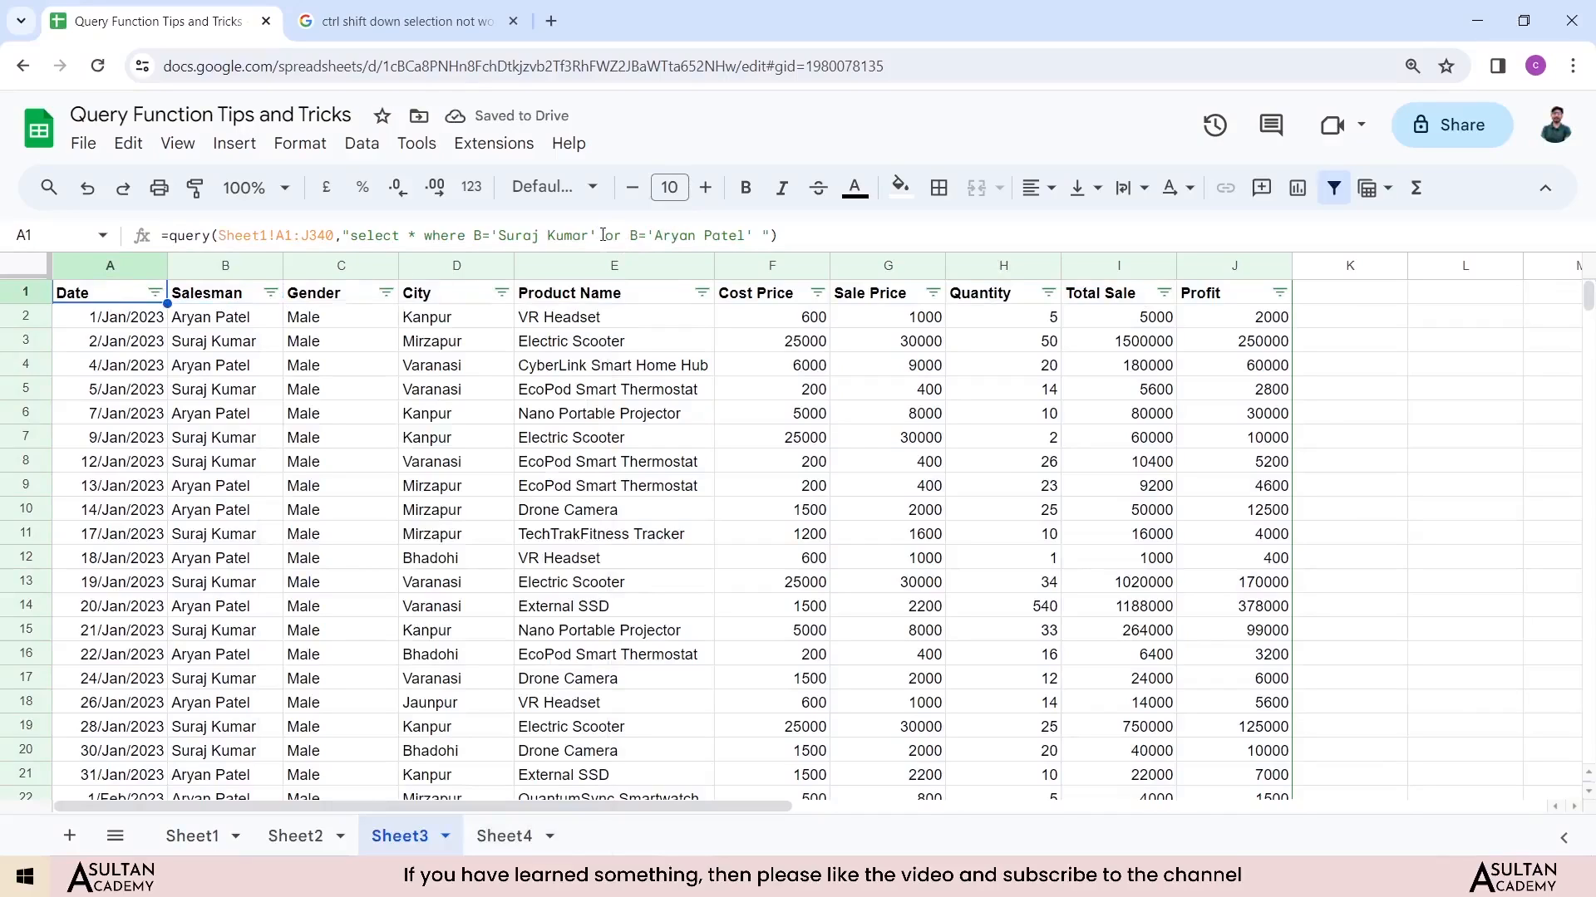
{"action": "left_click_drag", "start_coordinate": [603, 235], "coordinate": [753, 232]}
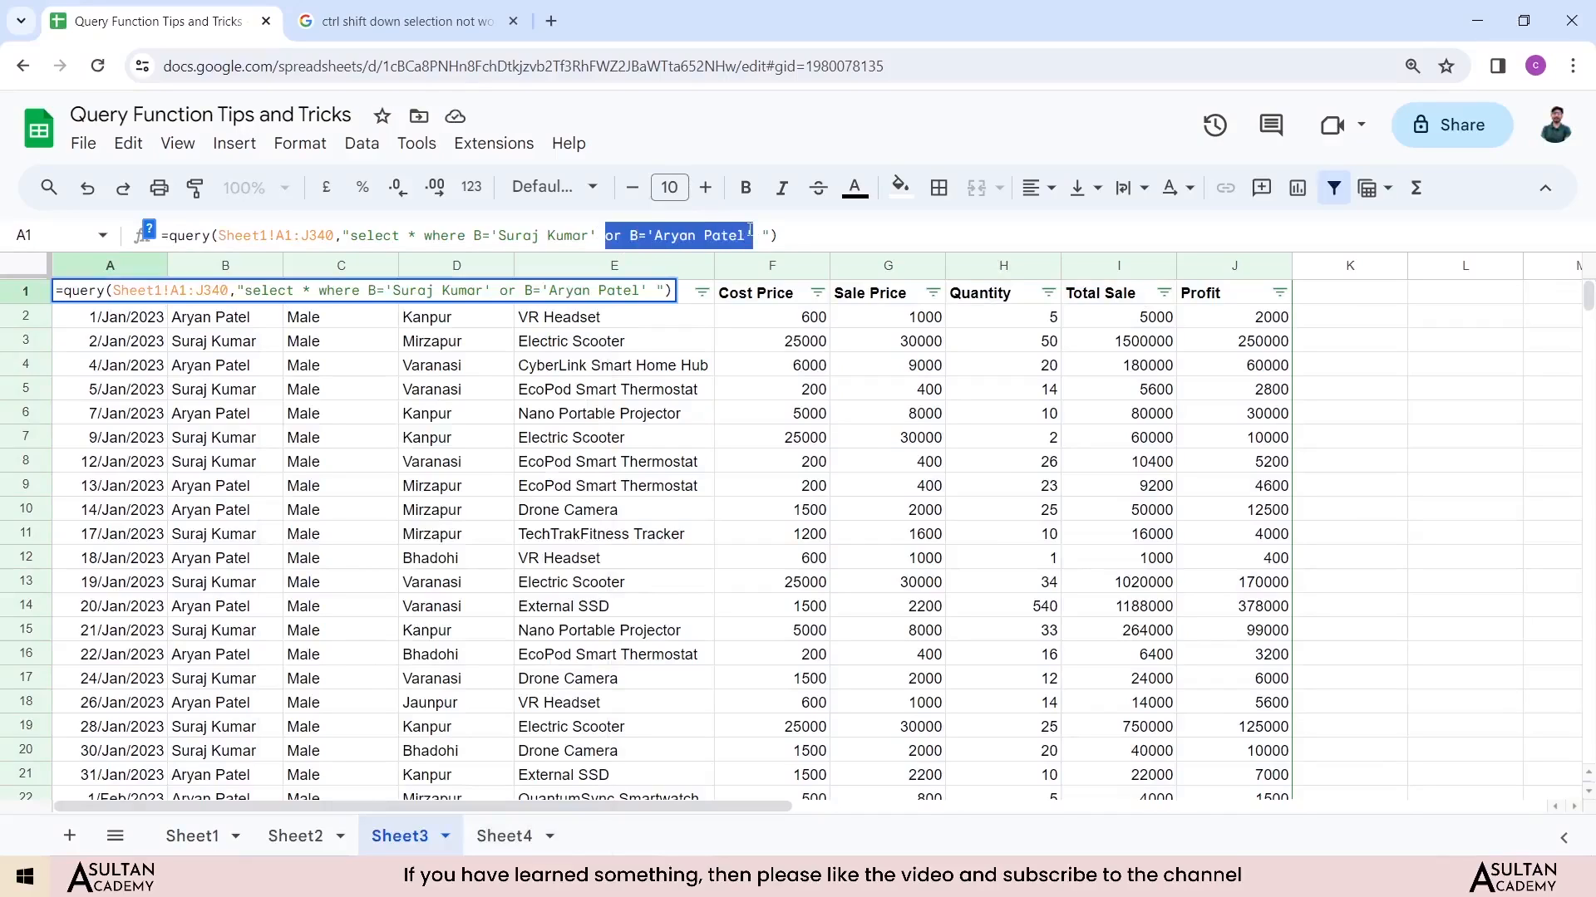
{"action": "key", "text": "BackSpace"}
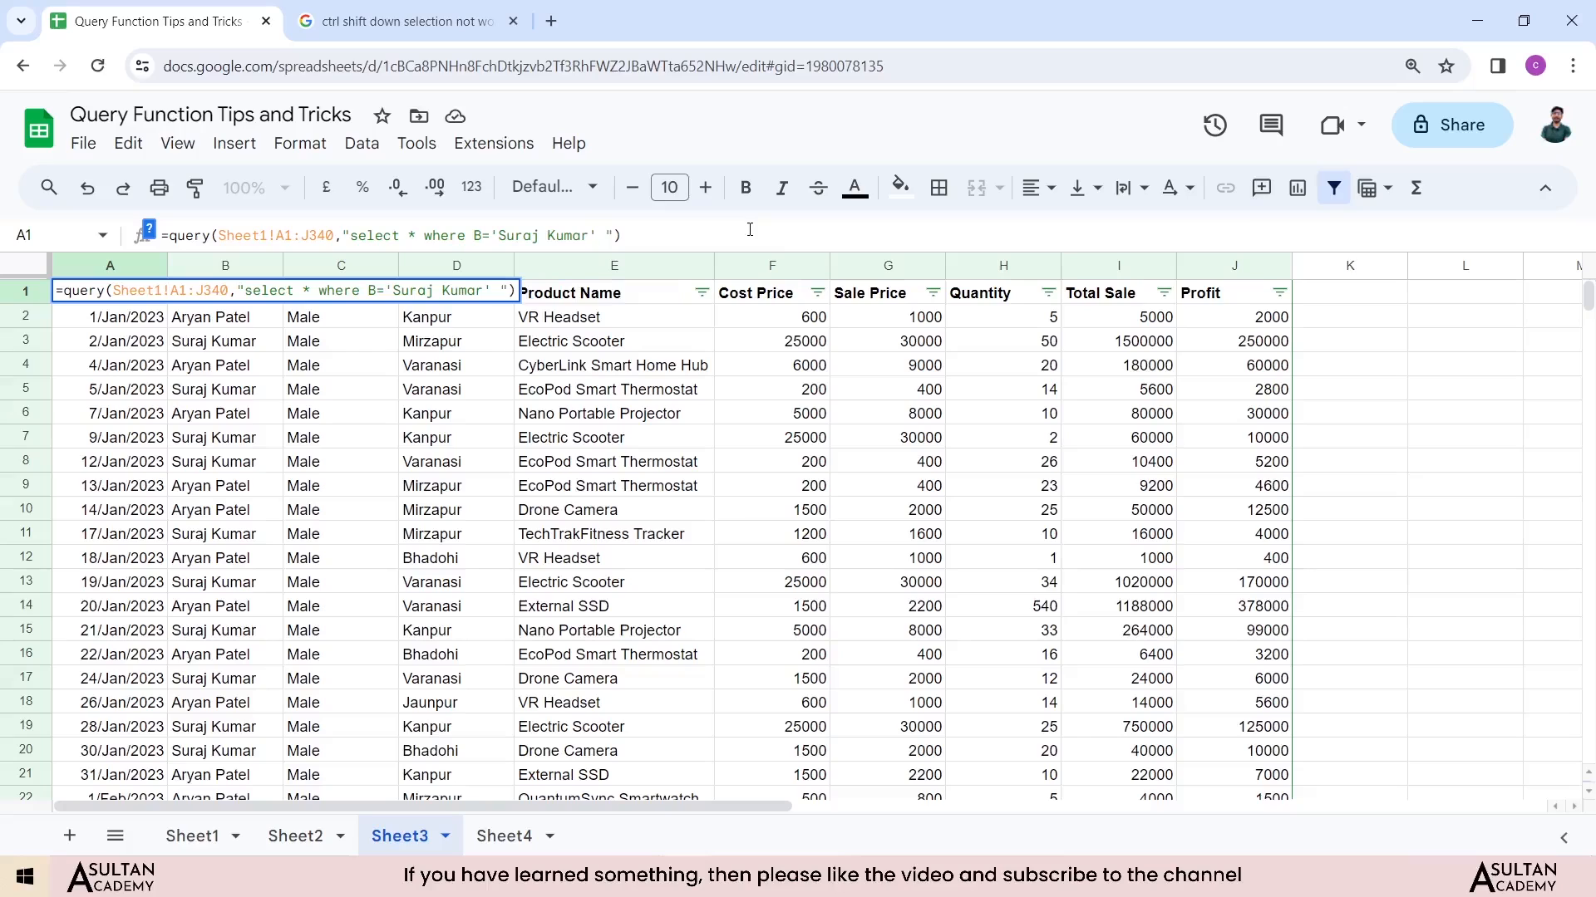
{"action": "left_click", "coordinate": [596, 230]}
{"action": "key", "text": "Return"}
{"action": "left_click", "coordinate": [200, 326]}
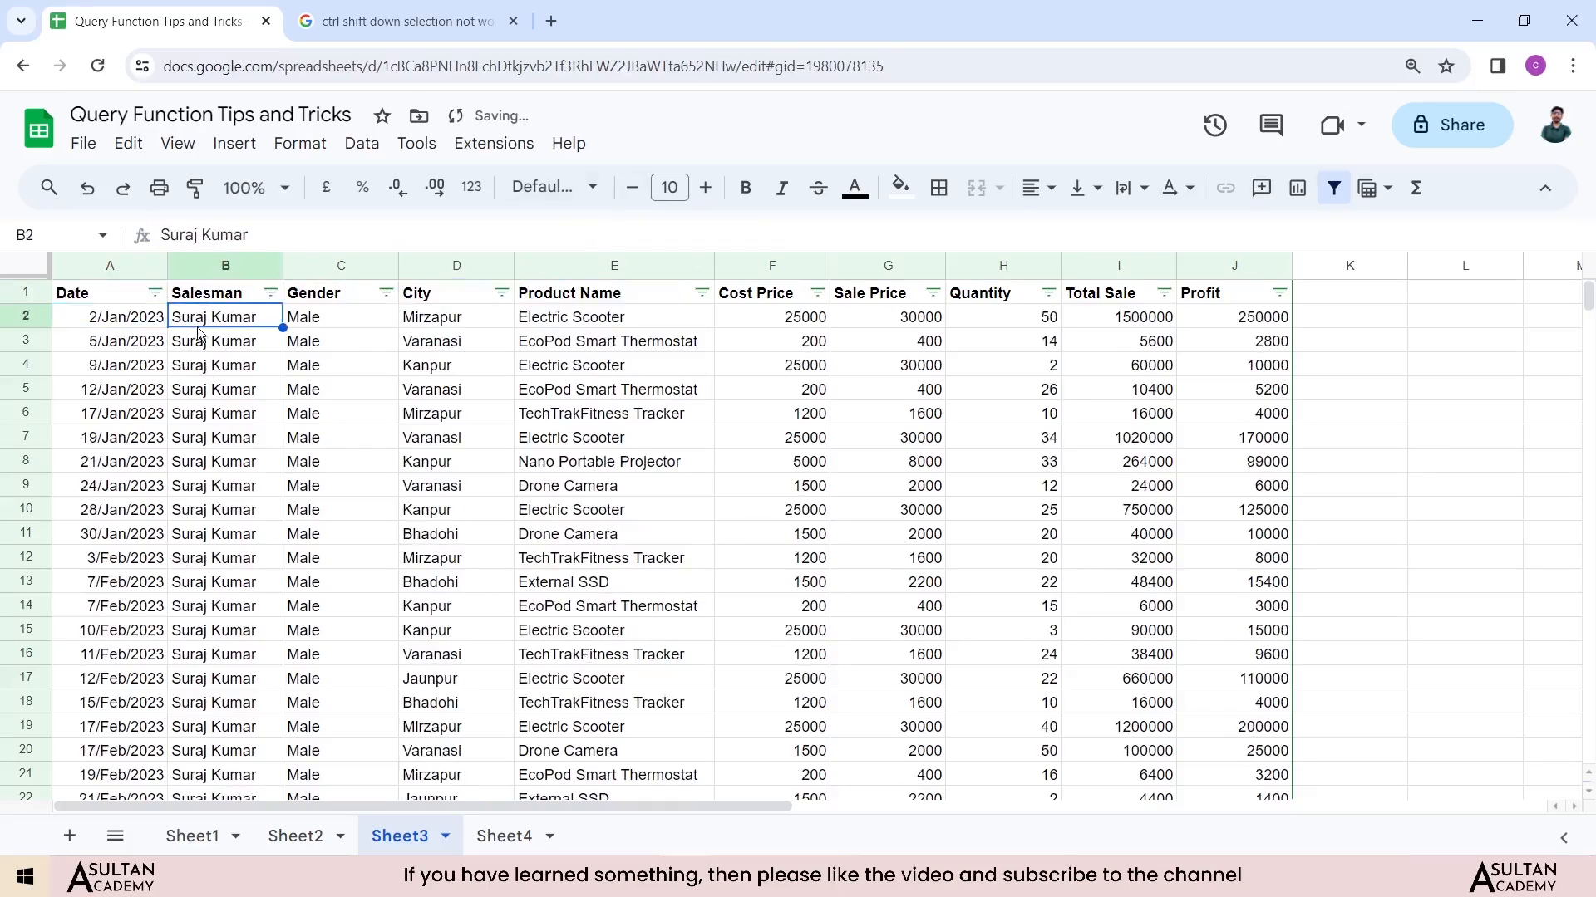
{"action": "scroll", "coordinate": [225, 576], "scroll_direction": "down", "scroll_amount": 7}
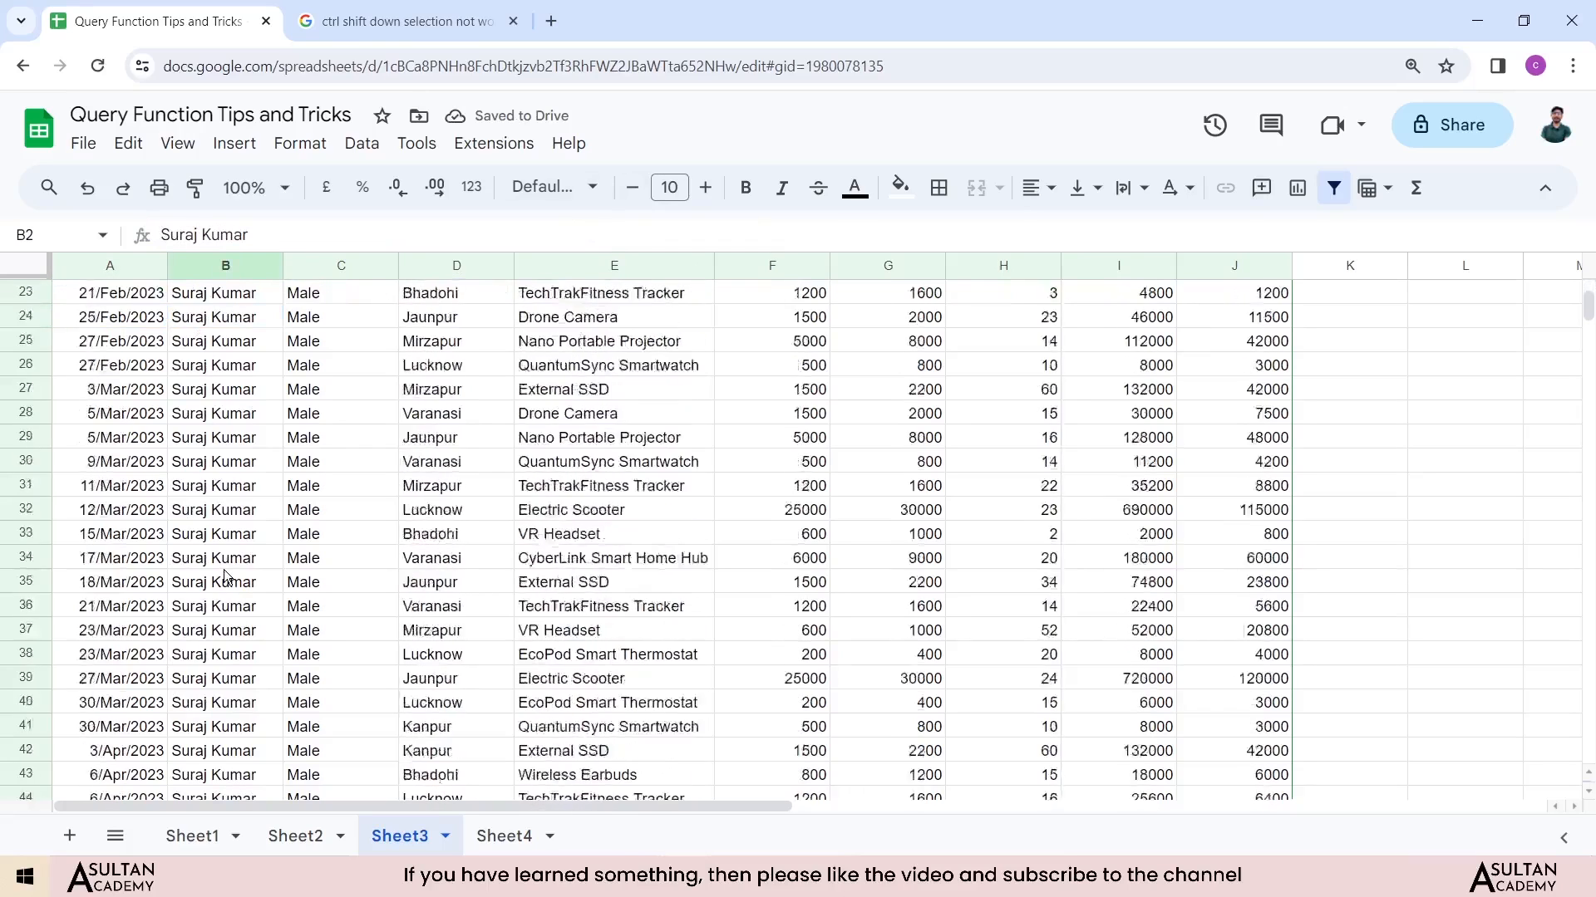
{"action": "scroll", "coordinate": [225, 576], "scroll_direction": "down", "scroll_amount": 6}
{"action": "left_click", "coordinate": [230, 654]}
{"action": "scroll", "coordinate": [226, 581], "scroll_direction": "up", "scroll_amount": 4}
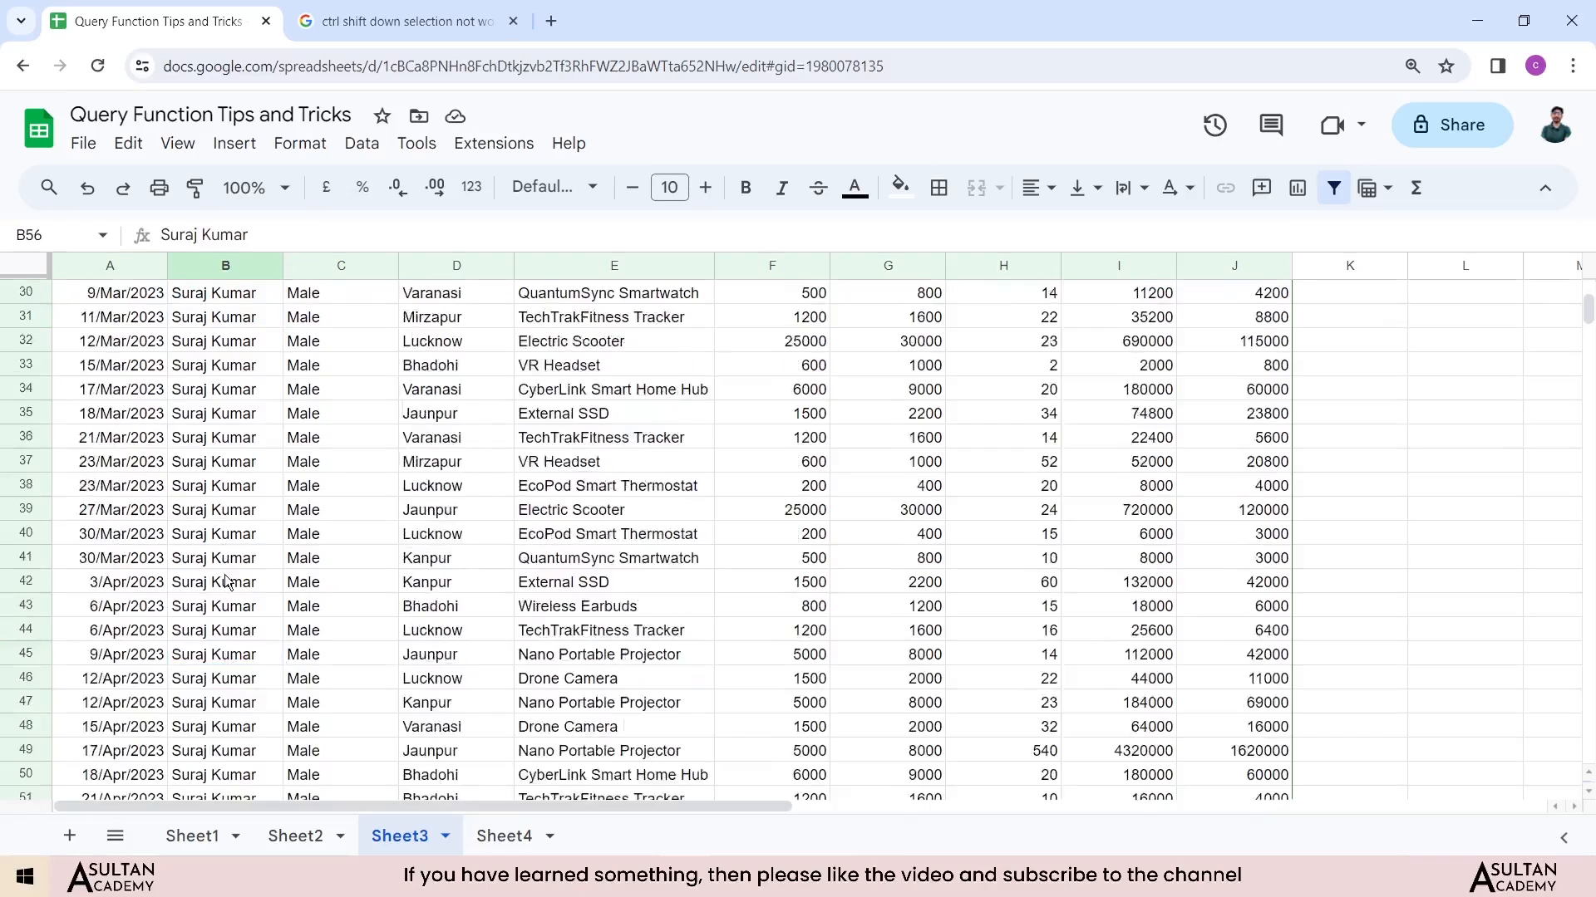
{"action": "scroll", "coordinate": [226, 582], "scroll_direction": "up", "scroll_amount": 10}
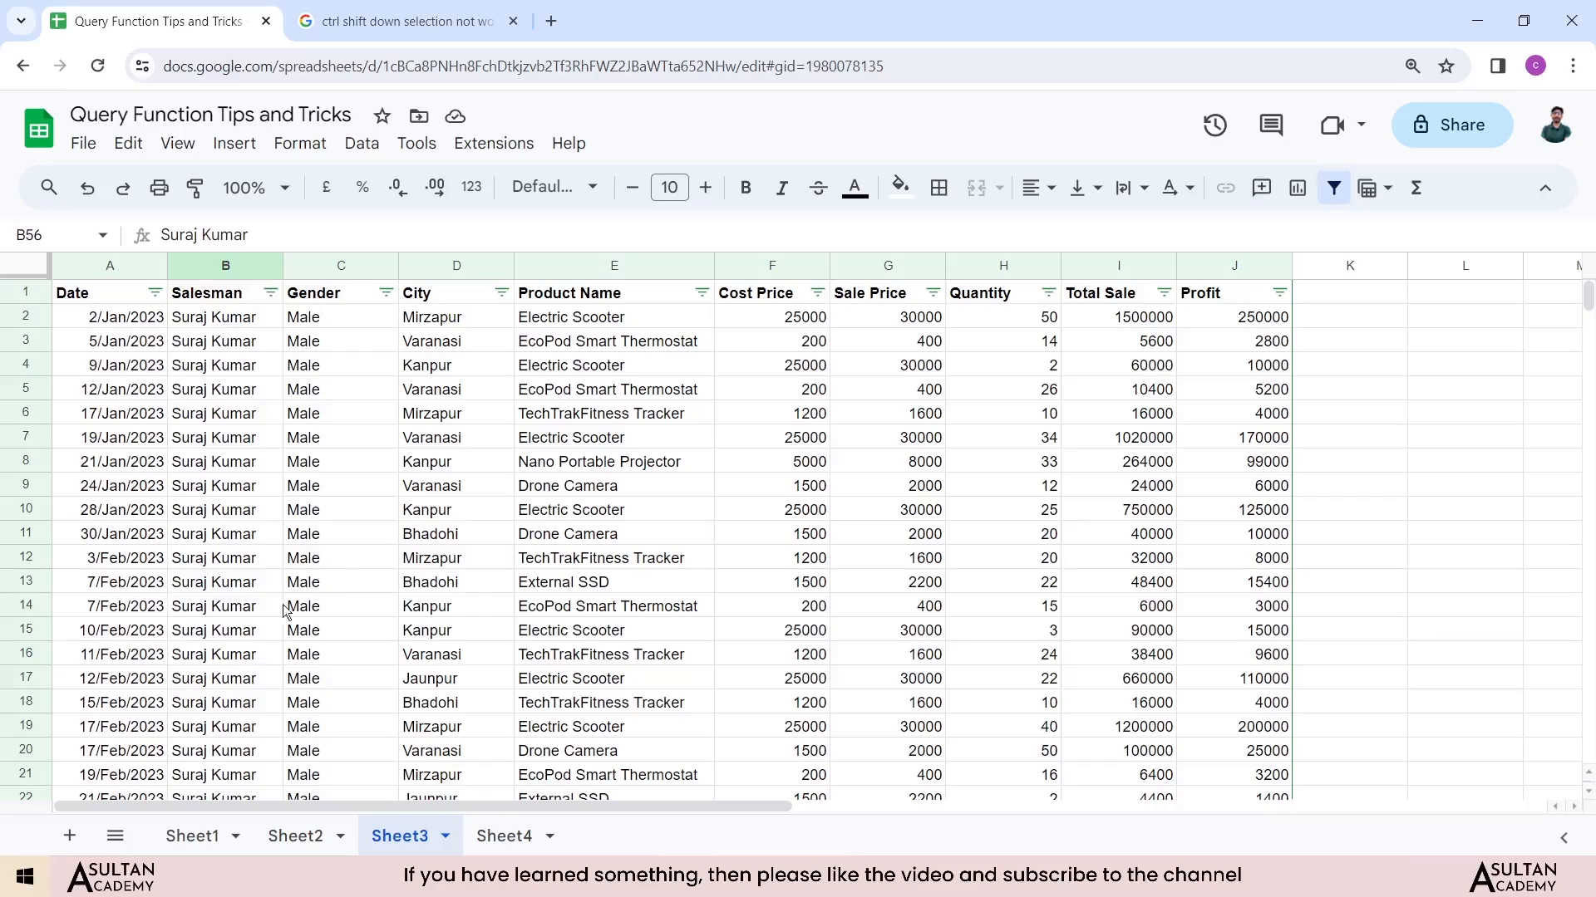
Step: Inspect the Salesman and Quantity columns in Sheet1, then return to Sheet3
{"action": "left_click", "coordinate": [192, 836]}
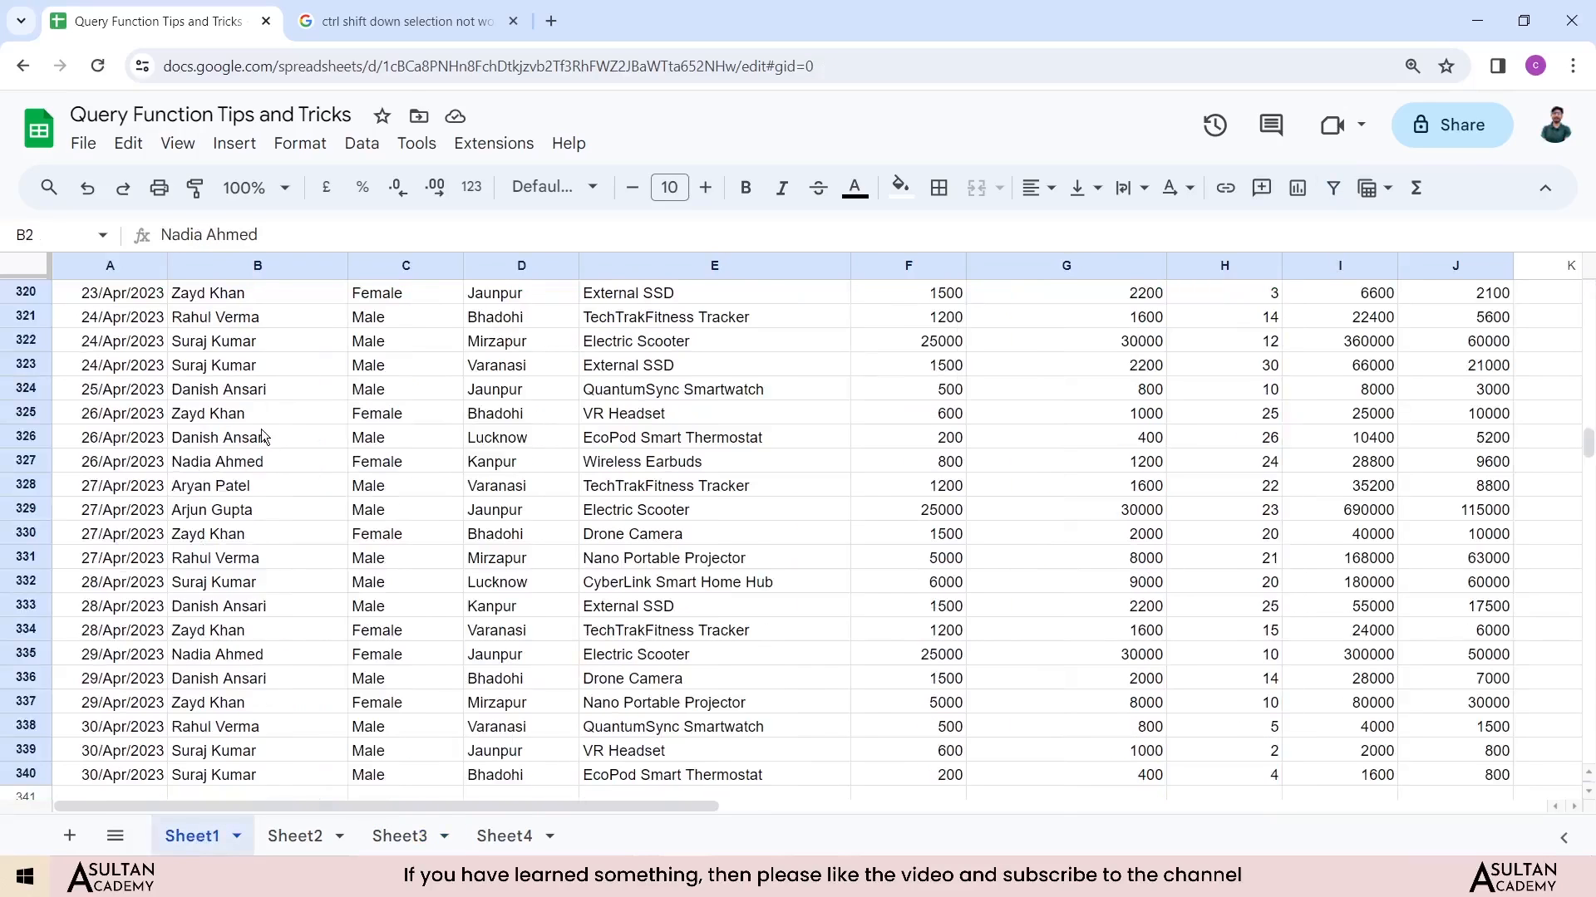
{"action": "scroll", "coordinate": [261, 429], "scroll_direction": "up", "scroll_amount": 4}
{"action": "key", "text": "ctrl+Up"}
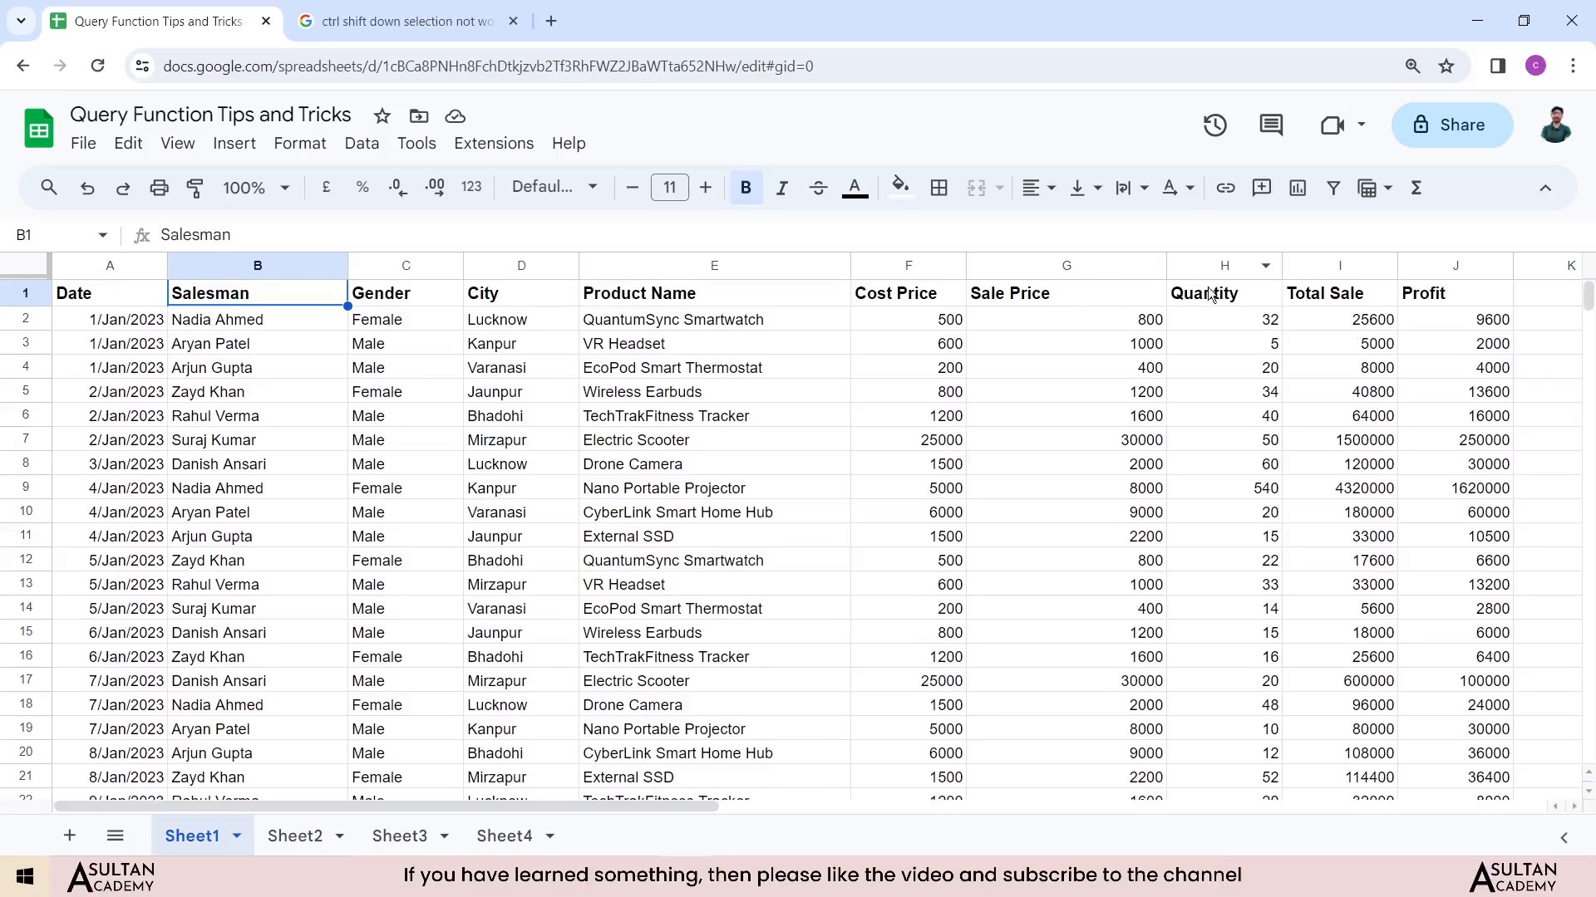
{"action": "left_click", "coordinate": [1218, 269]}
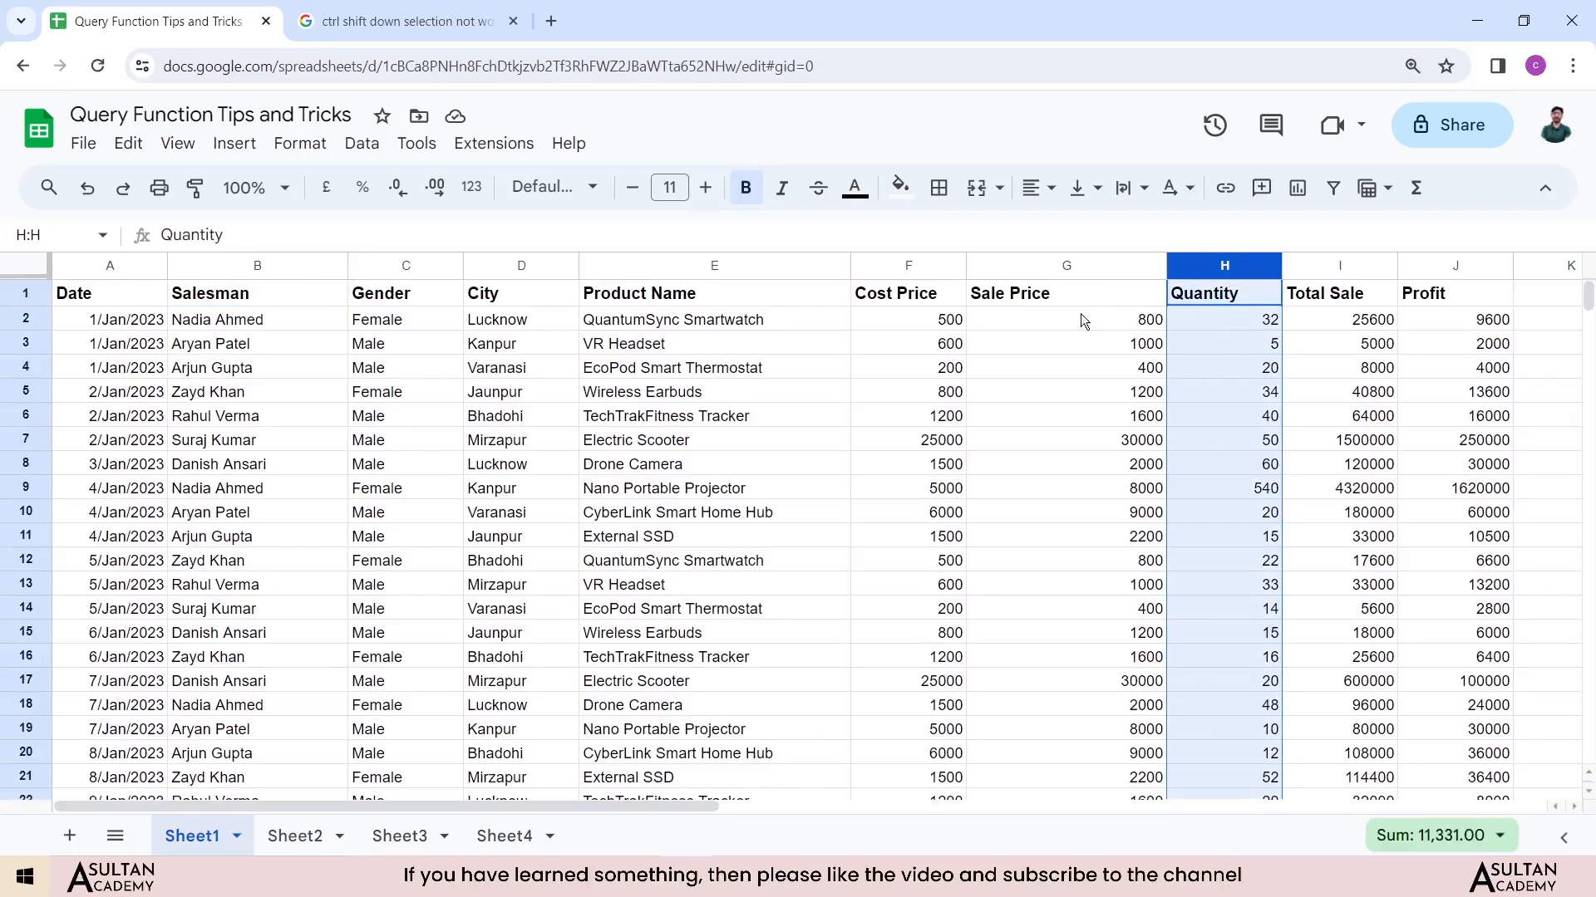
{"action": "left_click", "coordinate": [236, 266]}
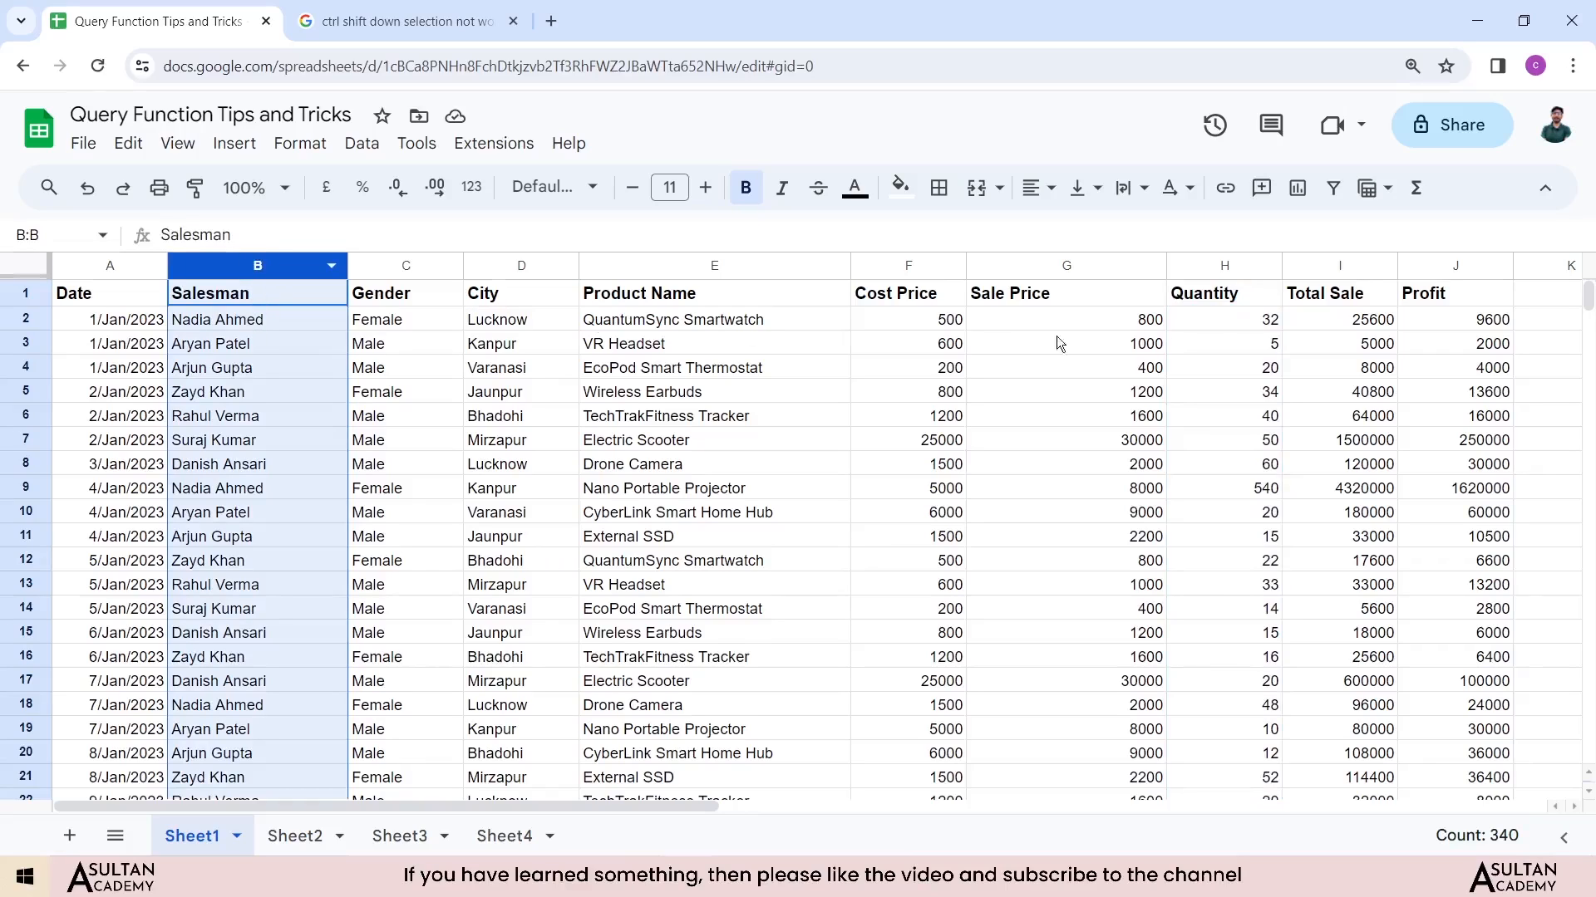
{"action": "left_click", "coordinate": [1222, 267]}
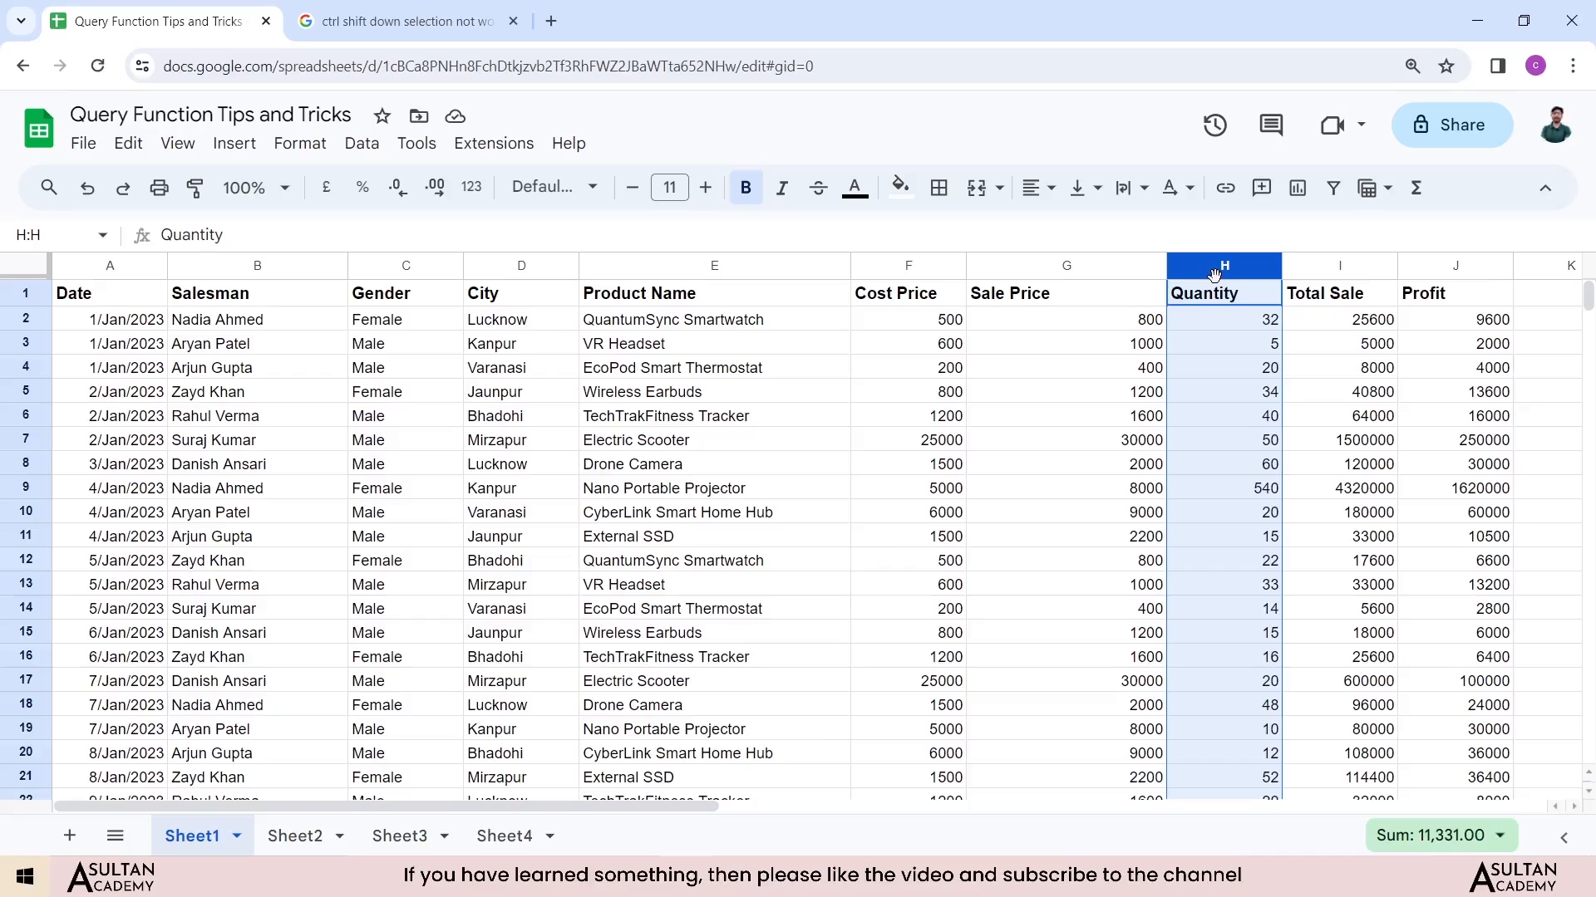
{"action": "left_click", "coordinate": [403, 836]}
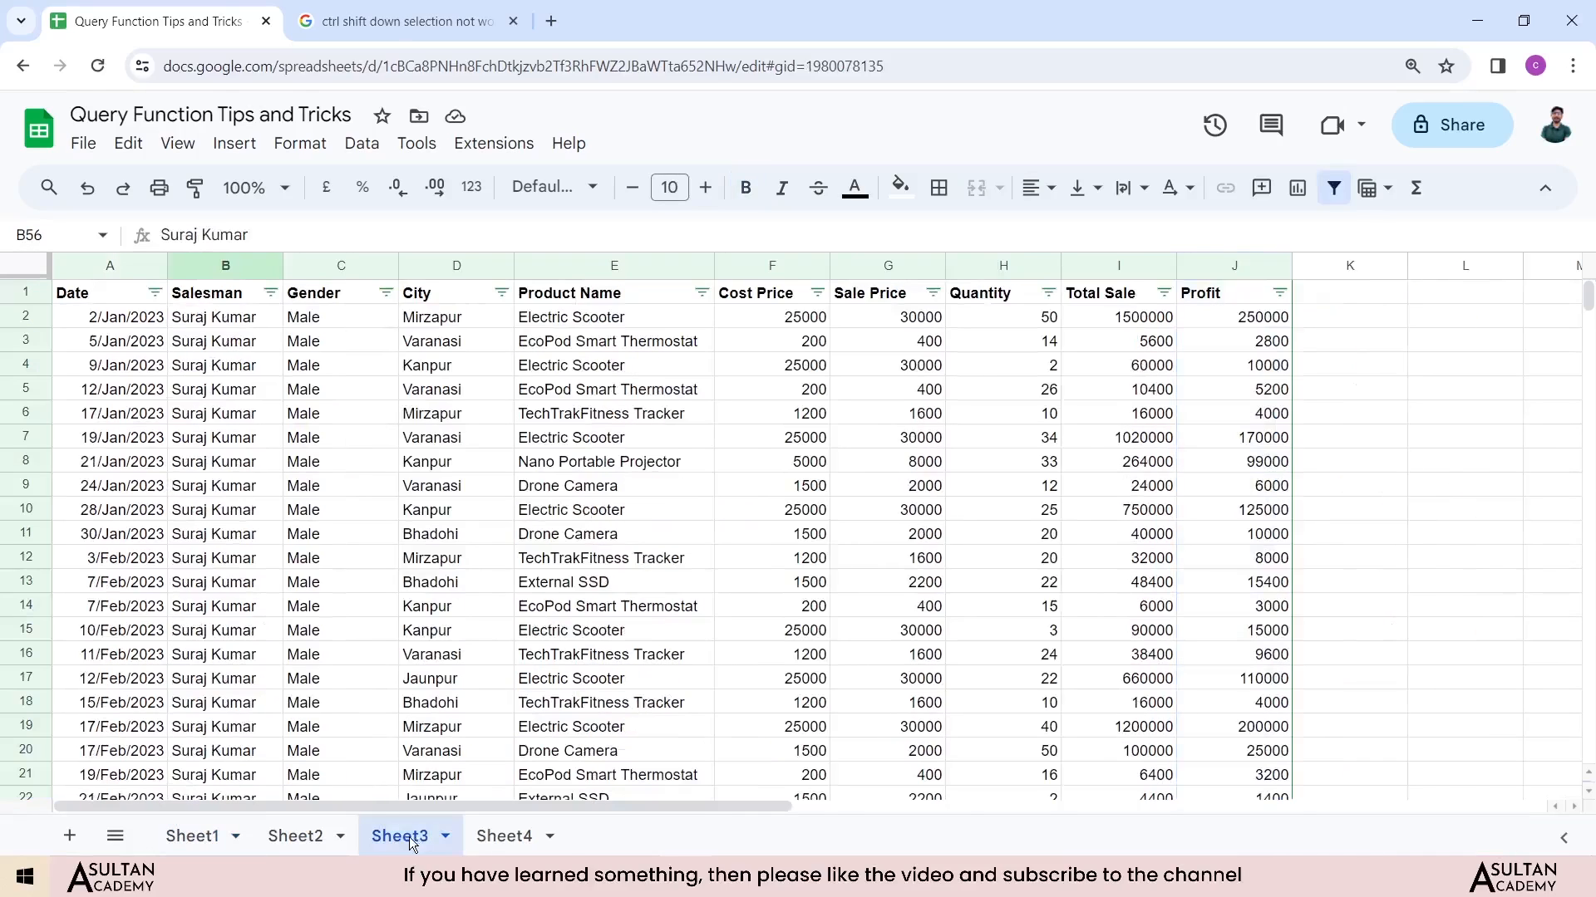
Step: In Sheet4 cell A1, start a QUERY formula over Sheet1 range A1:J340
{"action": "left_click", "coordinate": [505, 834]}
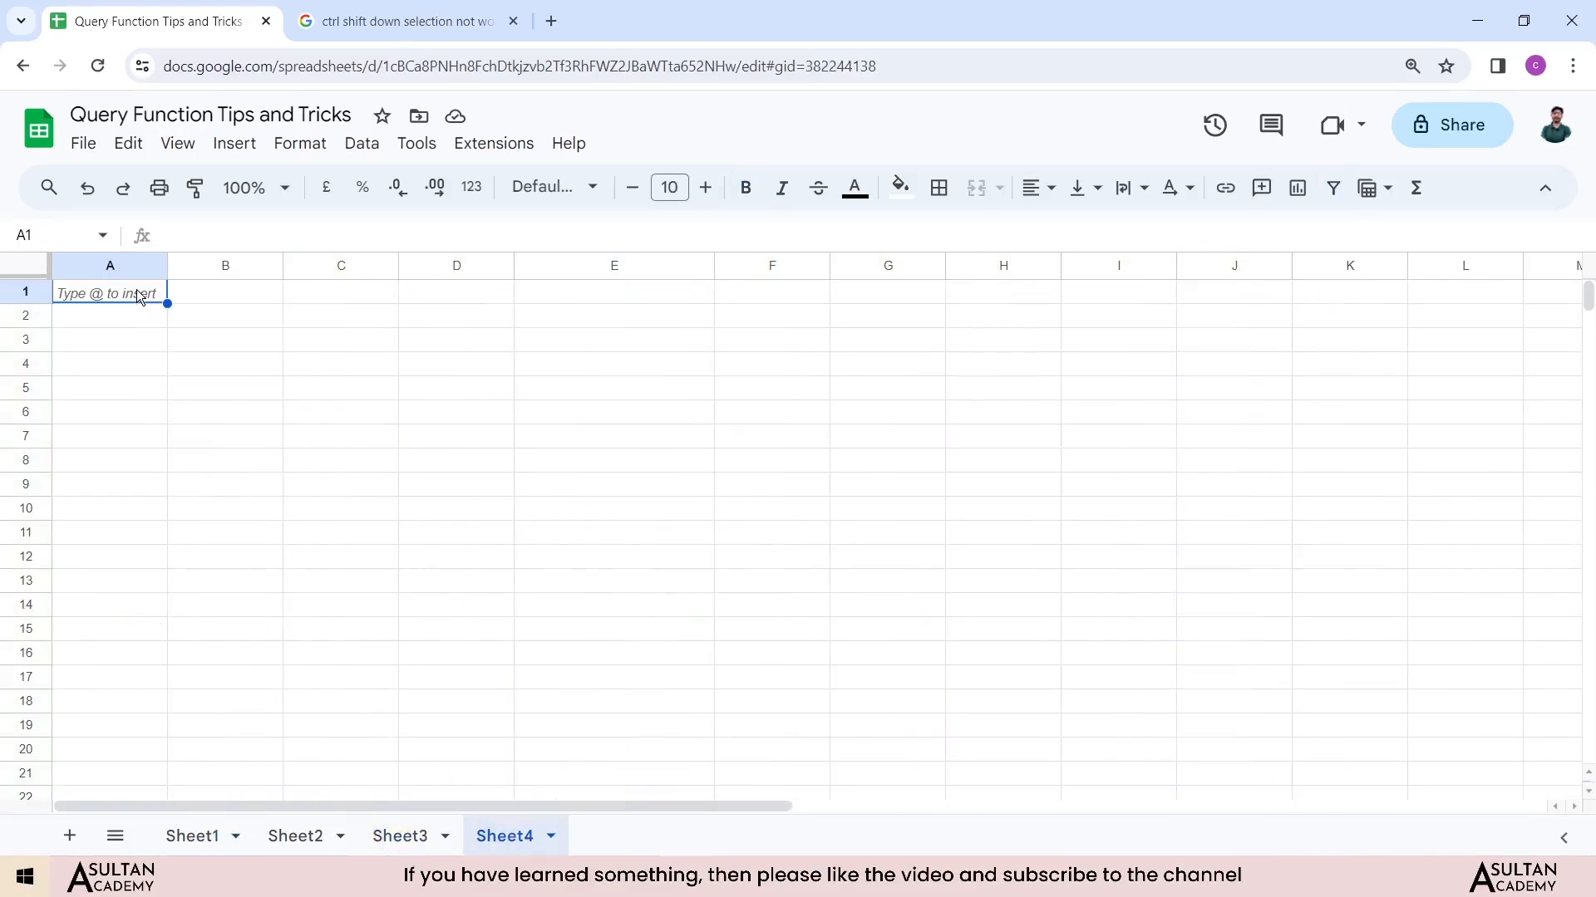
{"action": "type", "text": "=quw"}
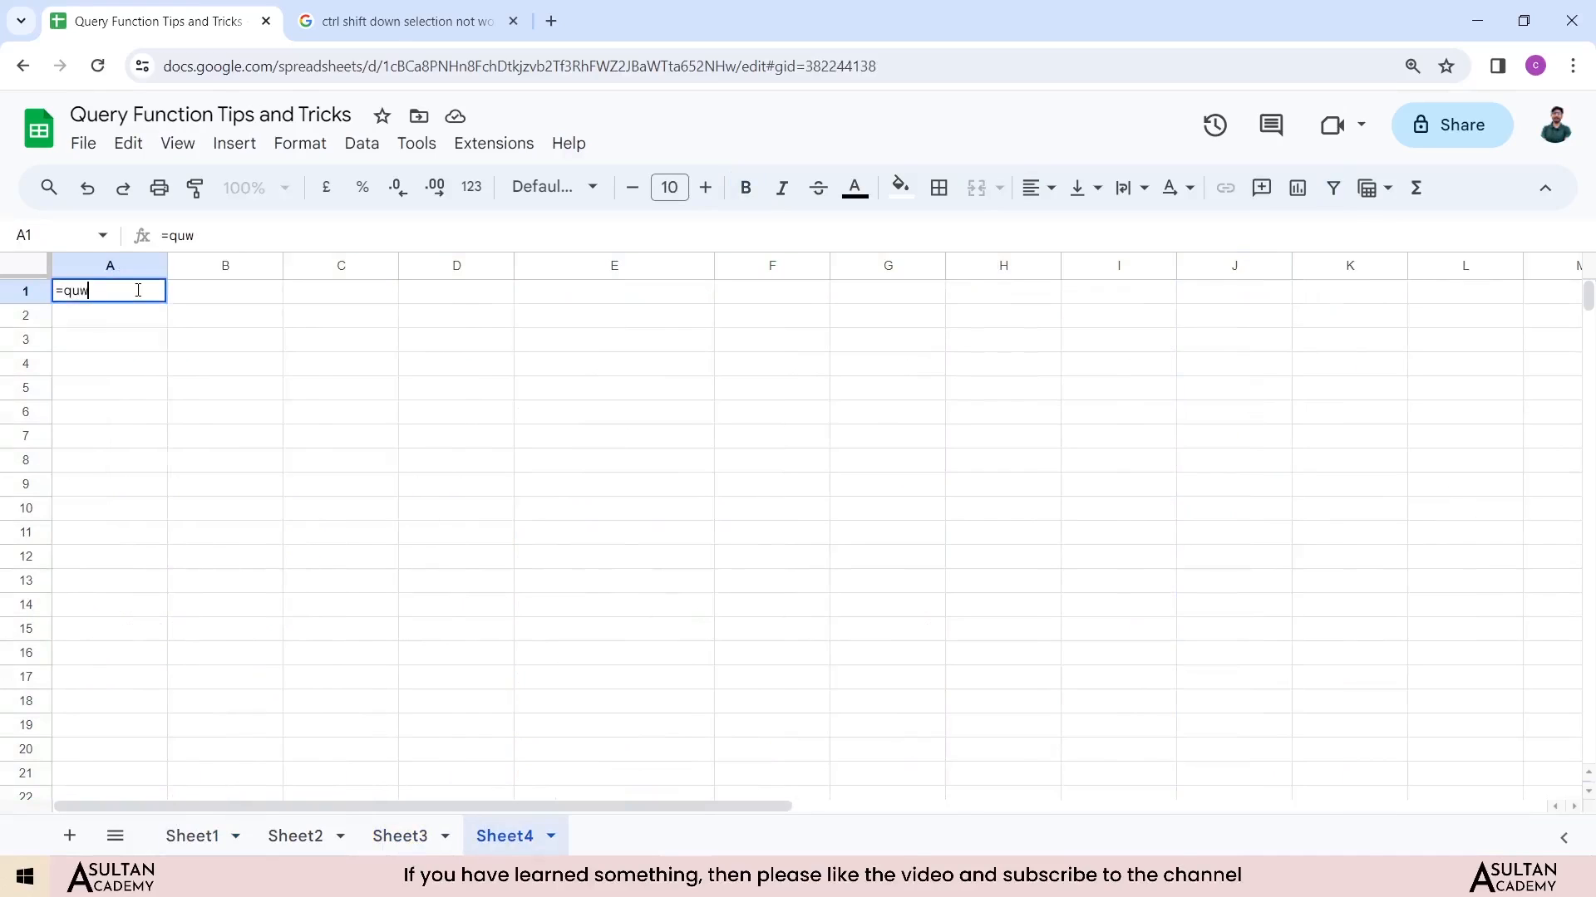
{"action": "key", "text": "BackSpace"}
{"action": "type", "text": "e"}
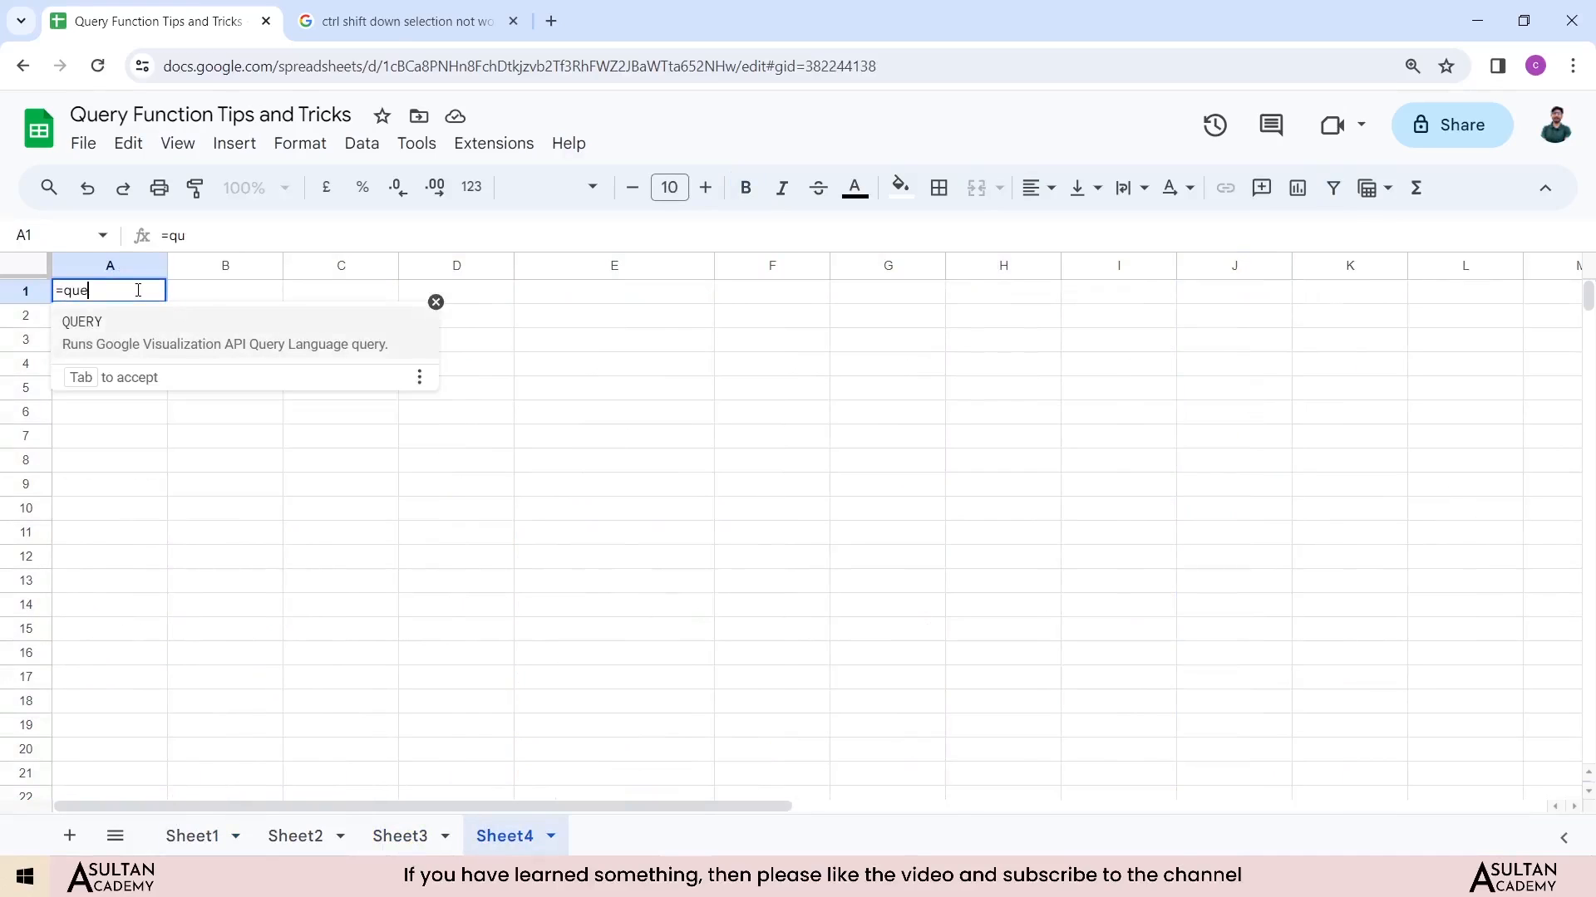
{"action": "type", "text": "ry("}
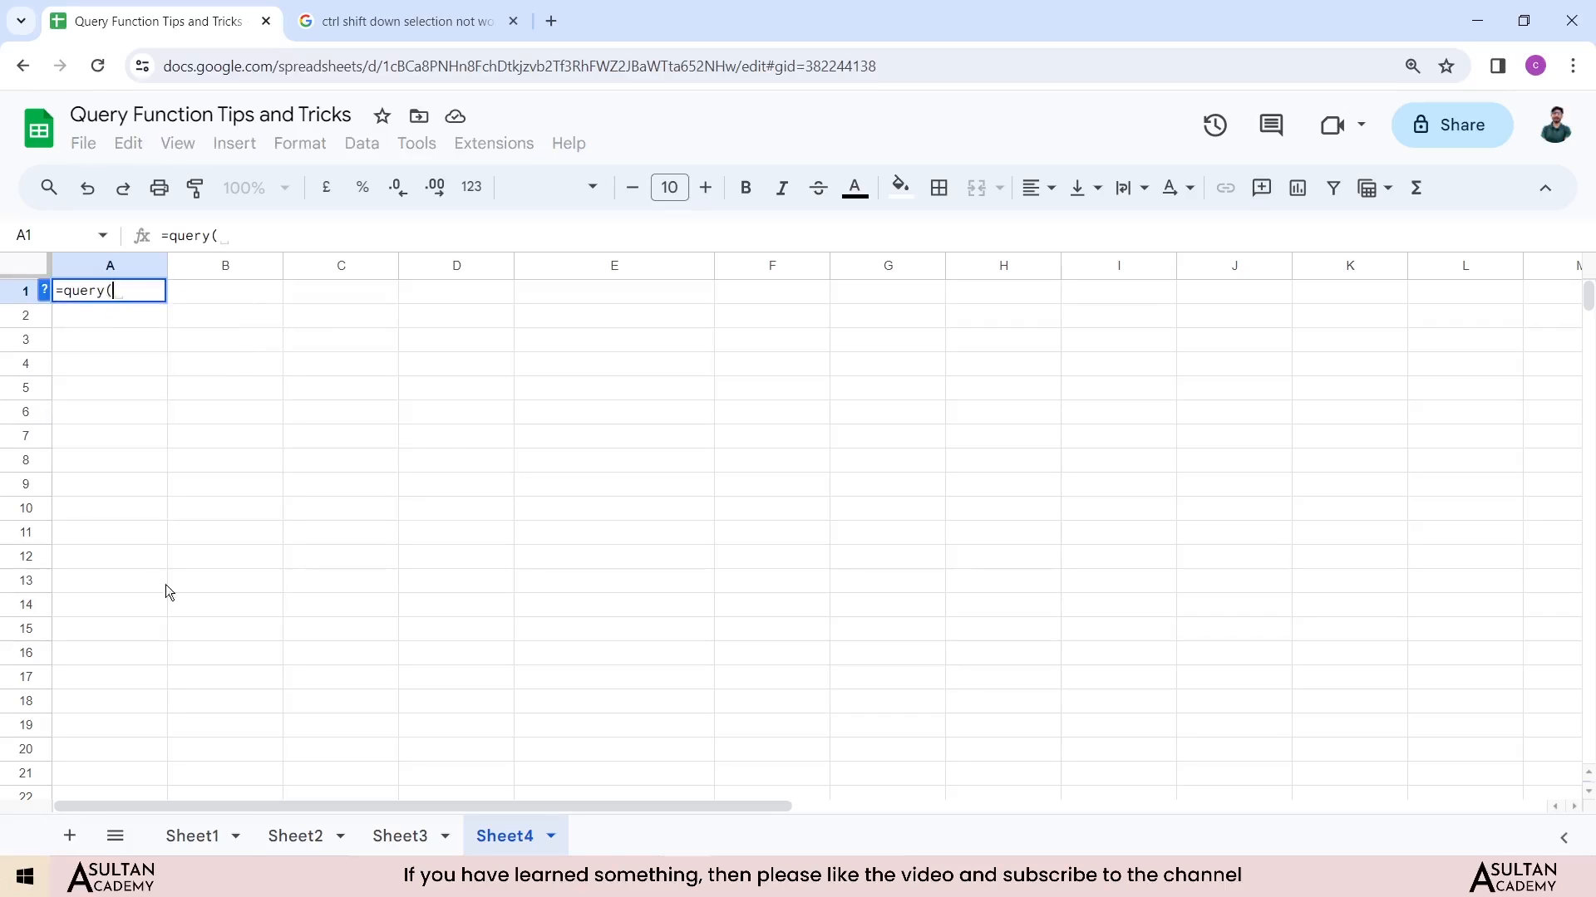
{"action": "left_click", "coordinate": [208, 844]}
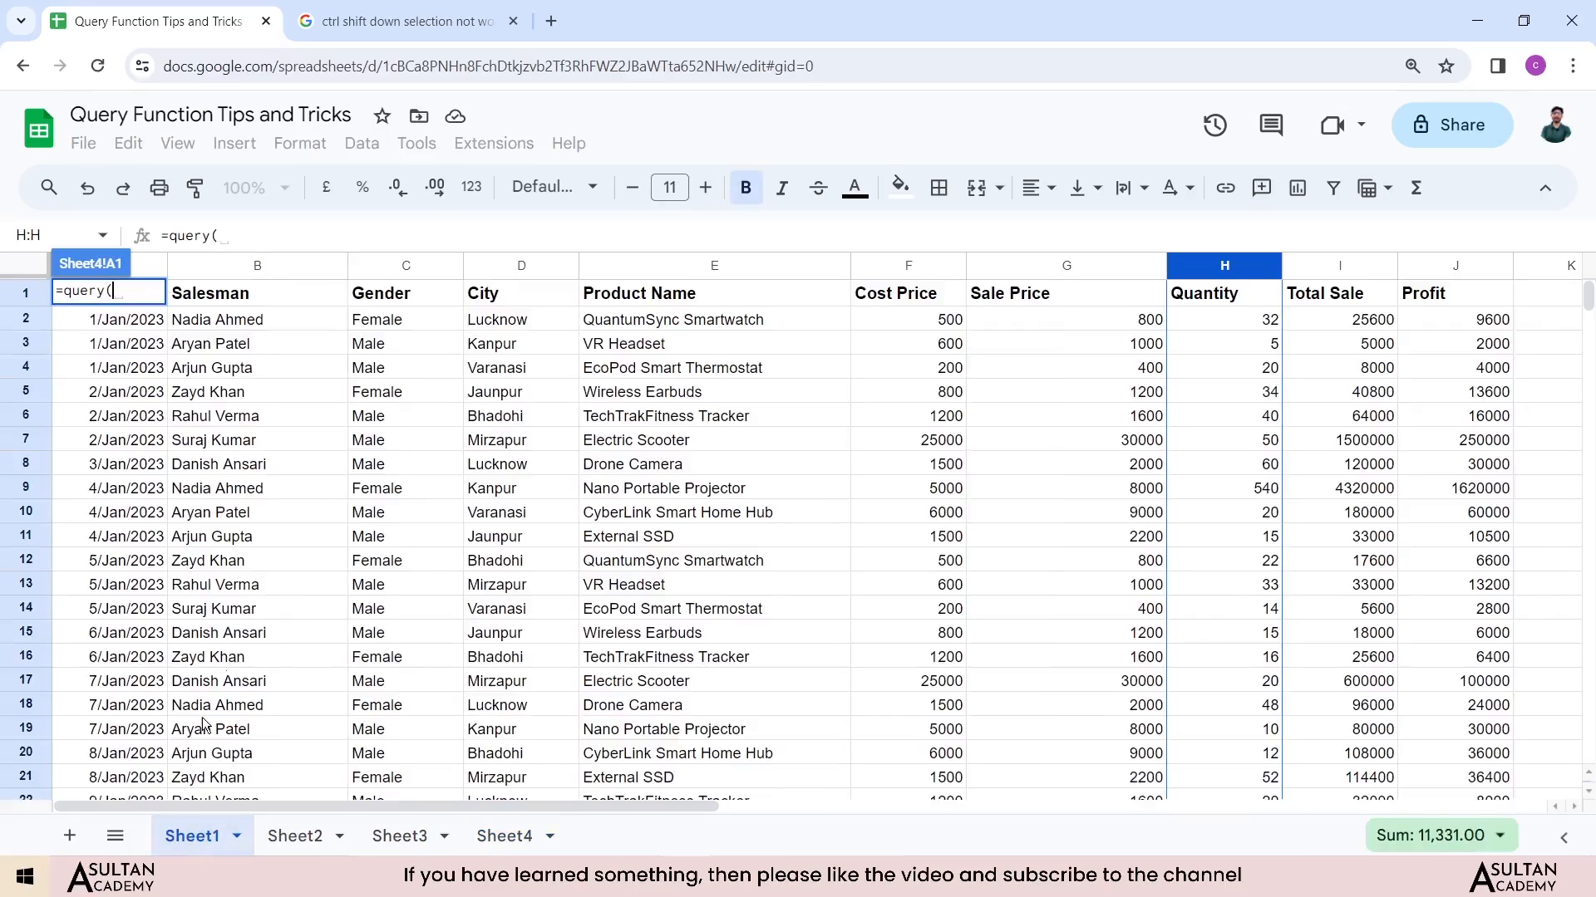
{"action": "left_click", "coordinate": [1449, 296]}
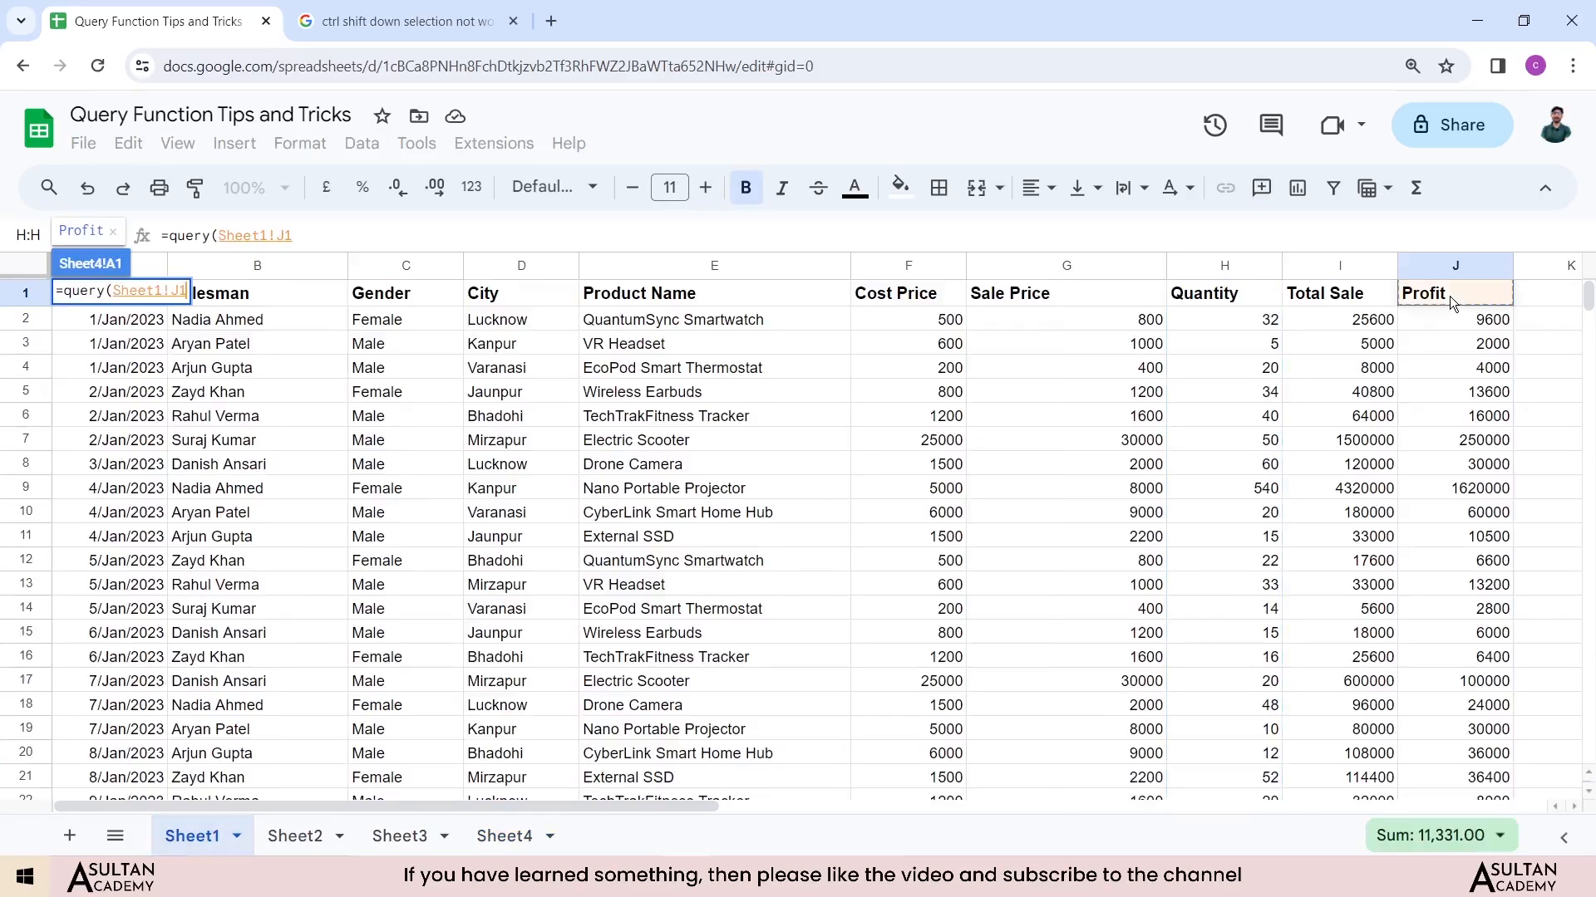
{"action": "key", "text": "ctrl+shift+Down"}
{"action": "key", "text": "ctrl+shift+Left"}
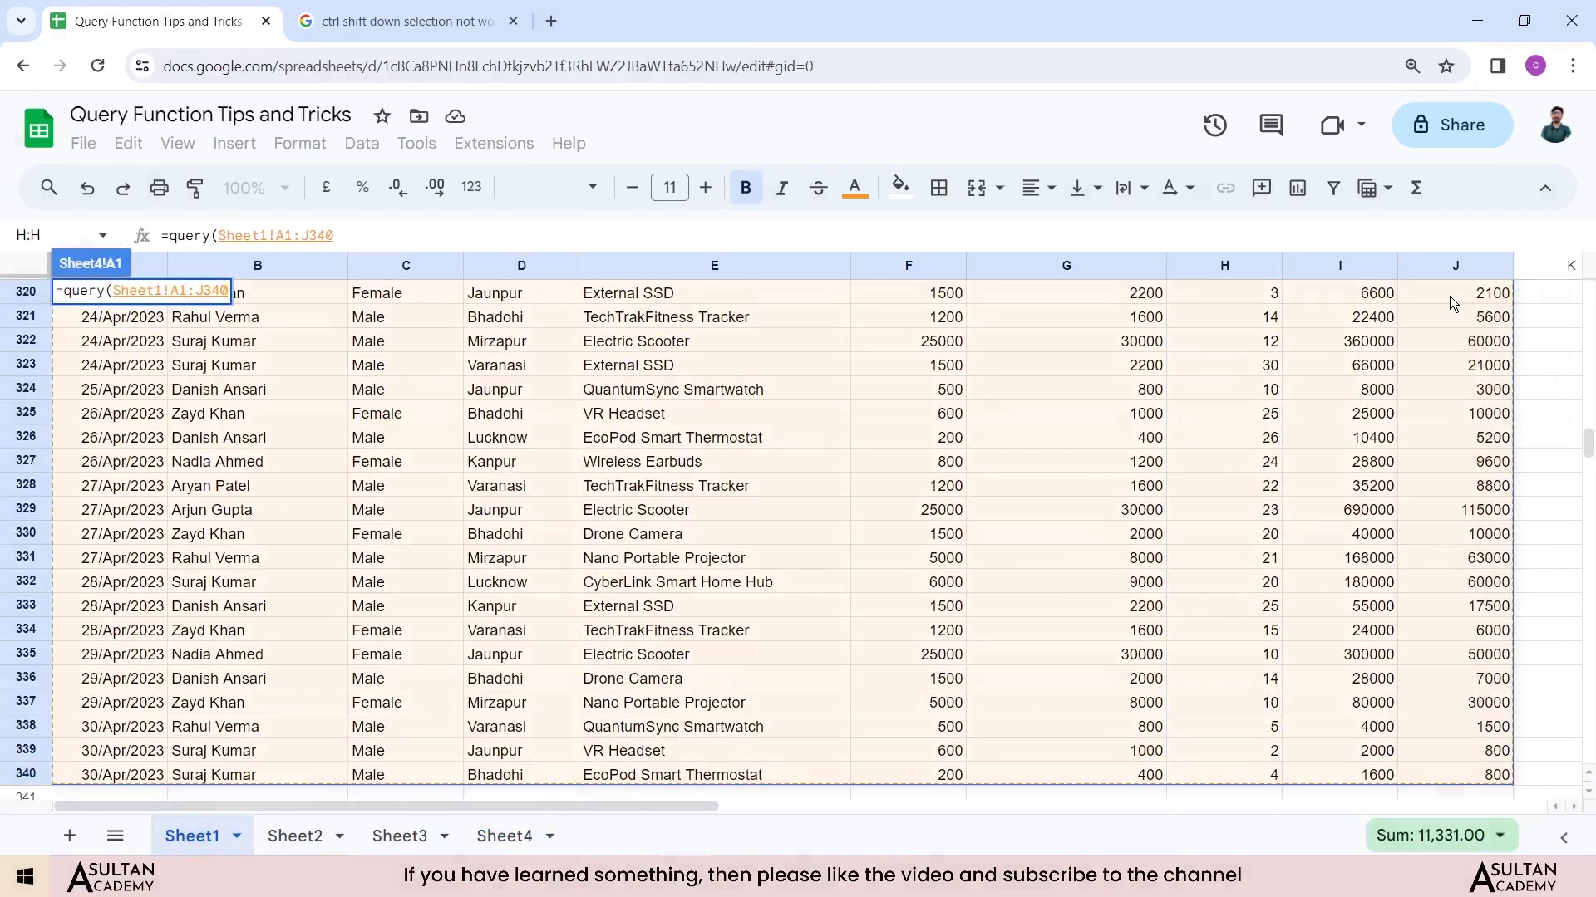
{"action": "scroll", "coordinate": [616, 389], "scroll_direction": "up", "scroll_amount": 10}
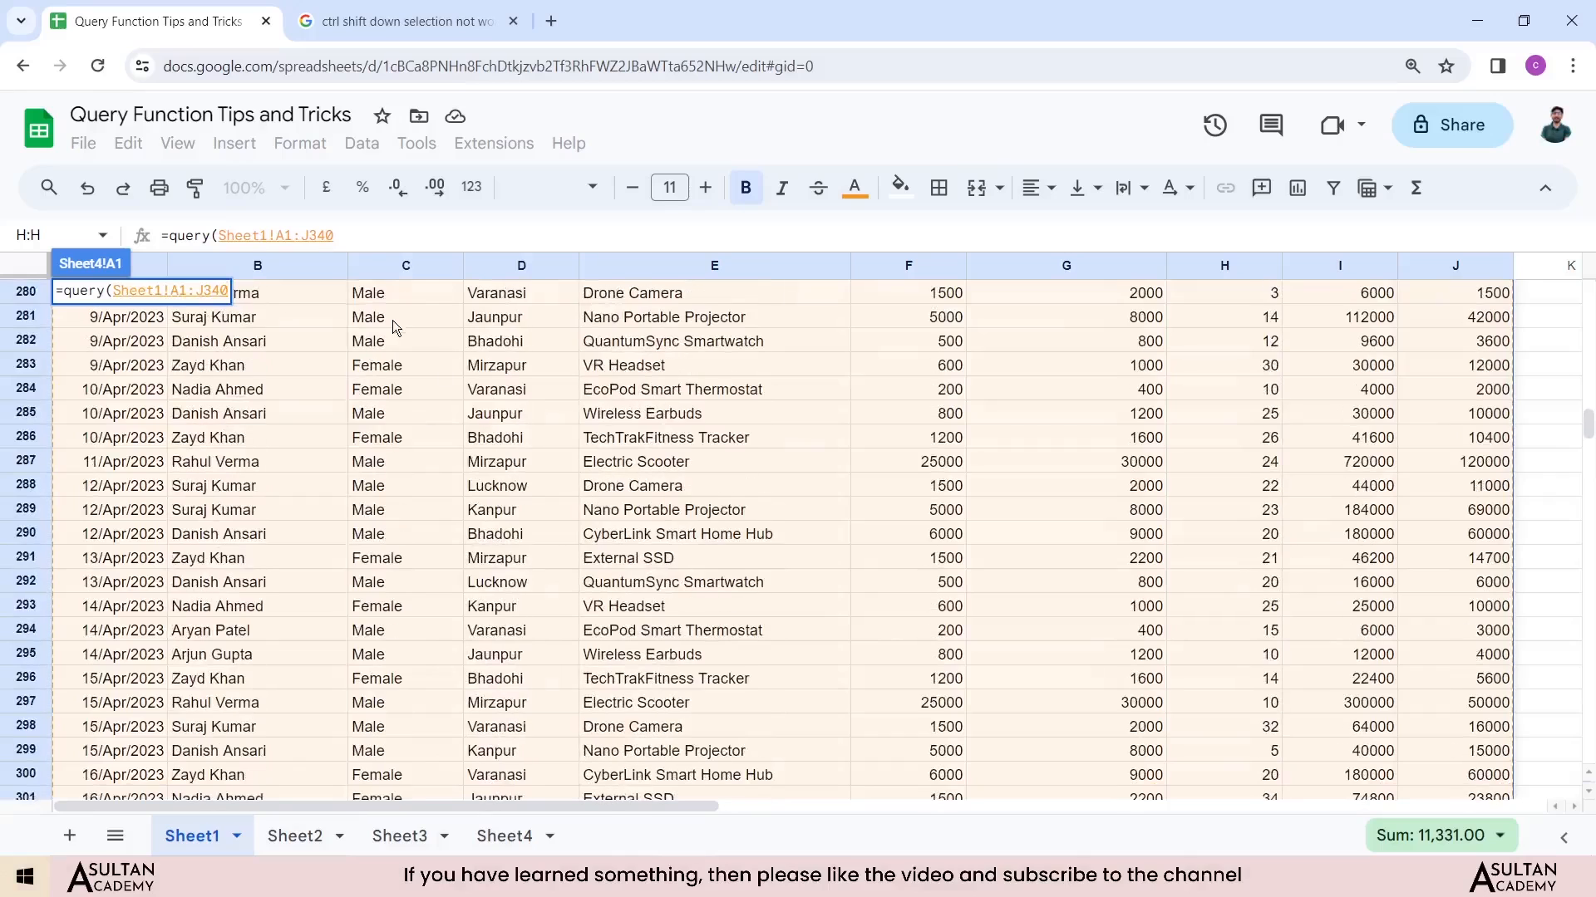
{"action": "left_click", "coordinate": [350, 234]}
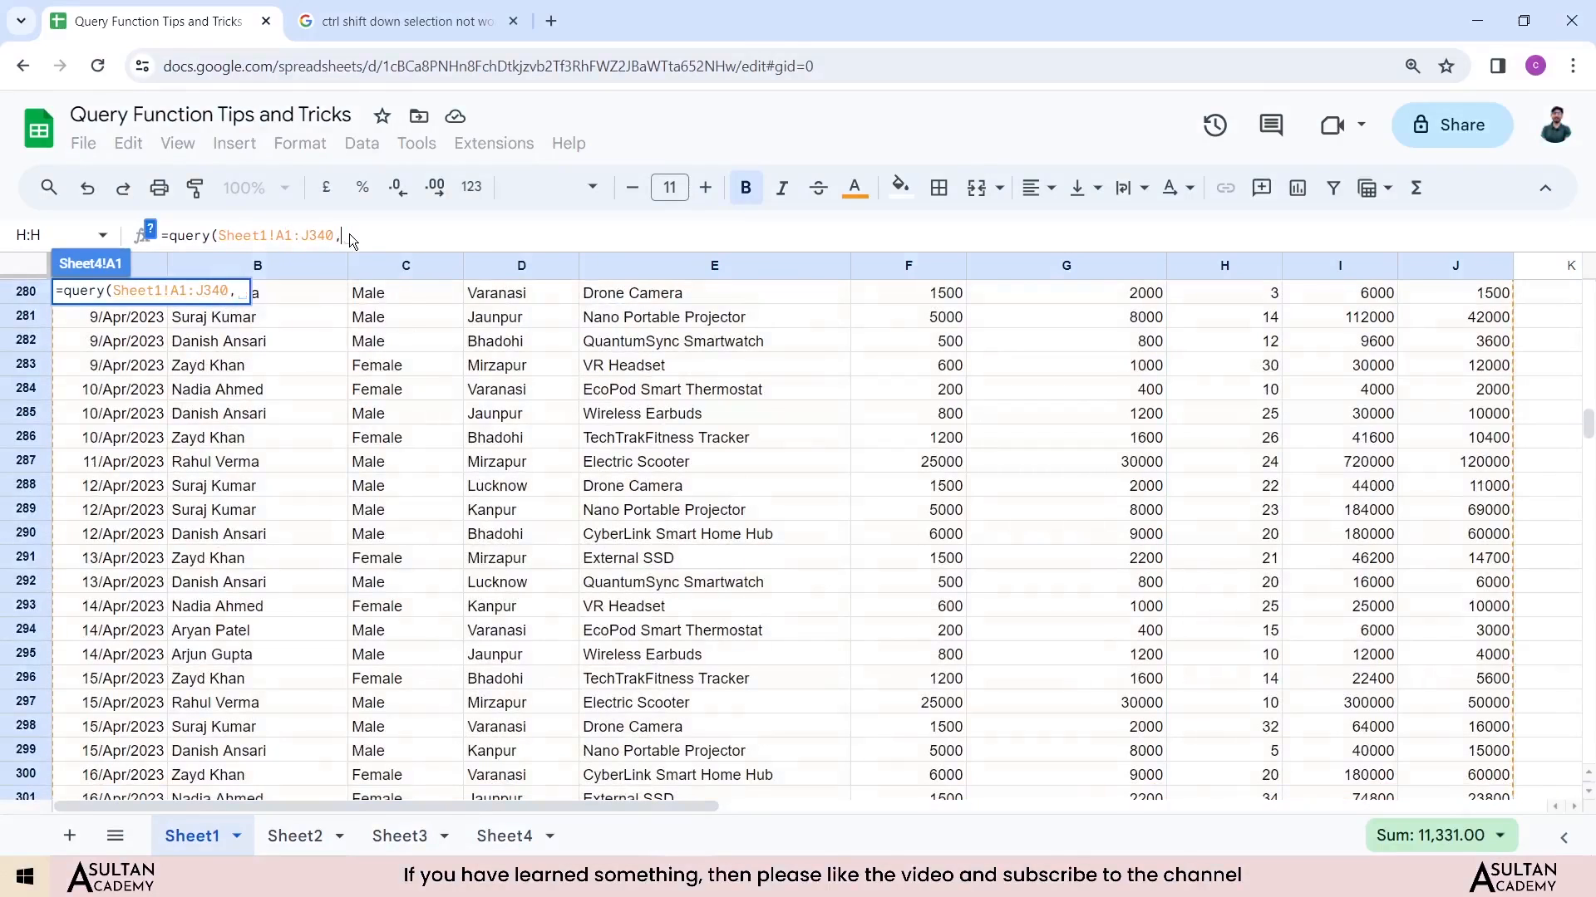
{"action": "type", "text": ",\""}
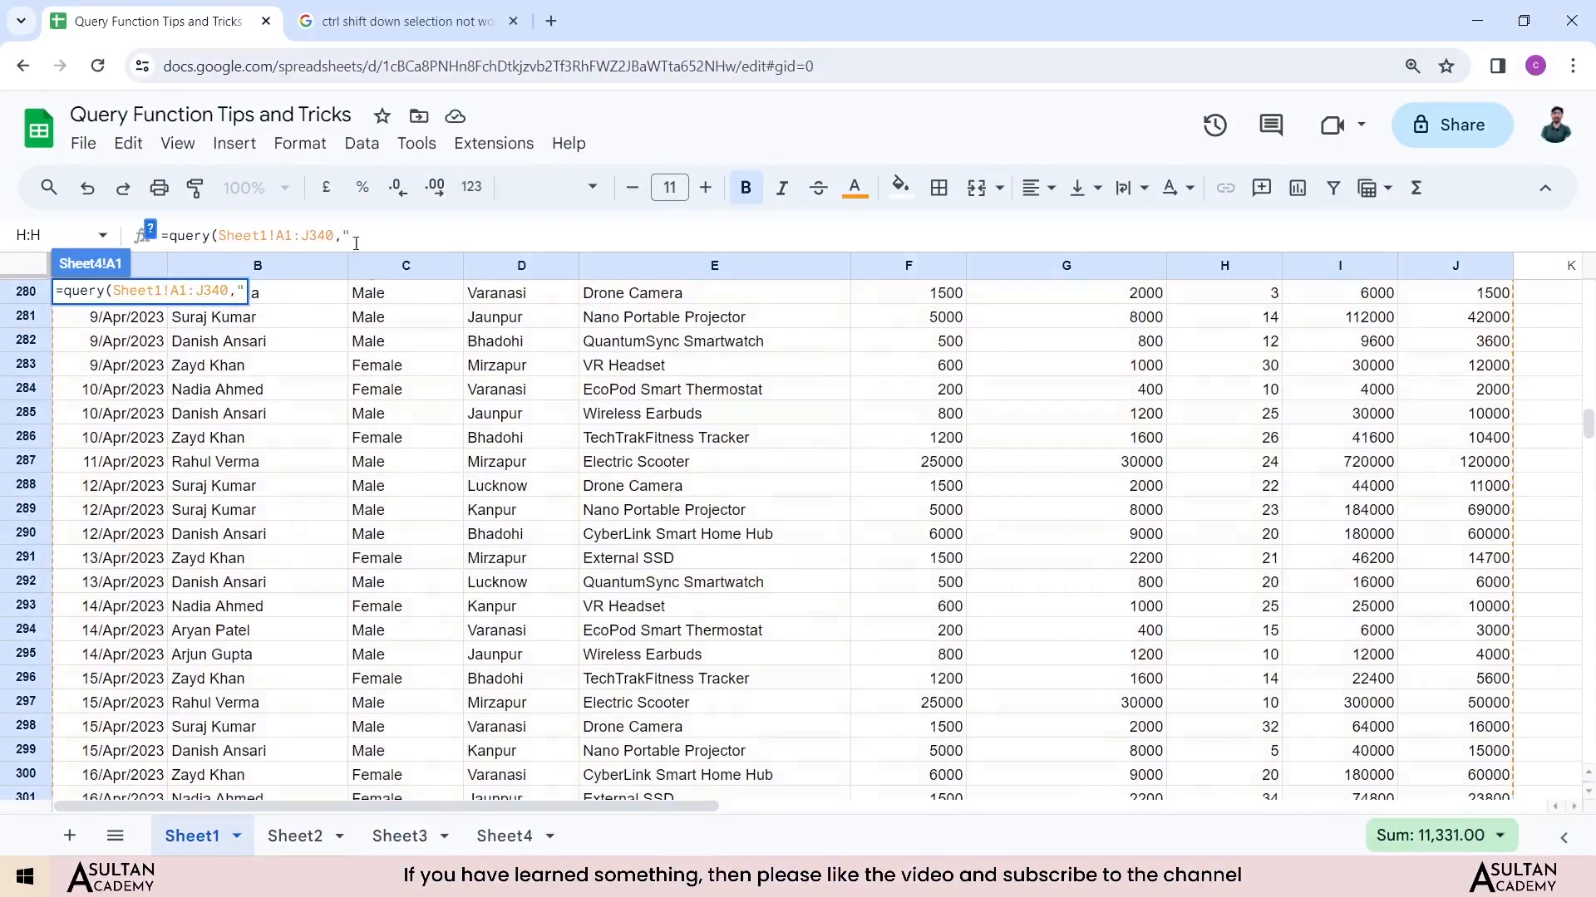
{"action": "type", "text": "select"}
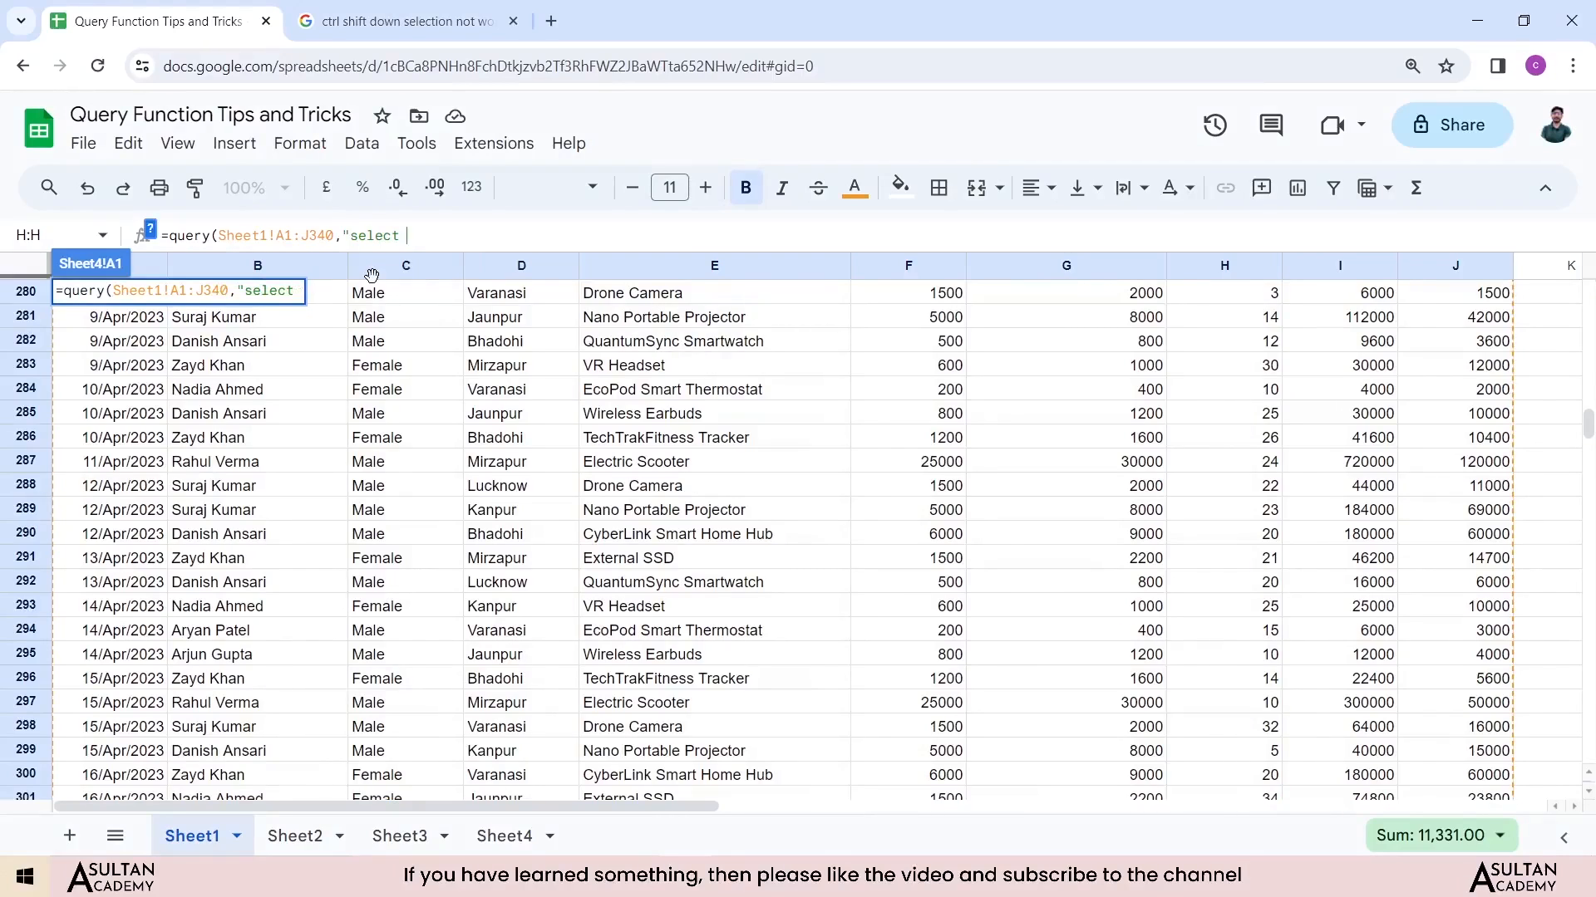
{"action": "type", "text": " * where ("}
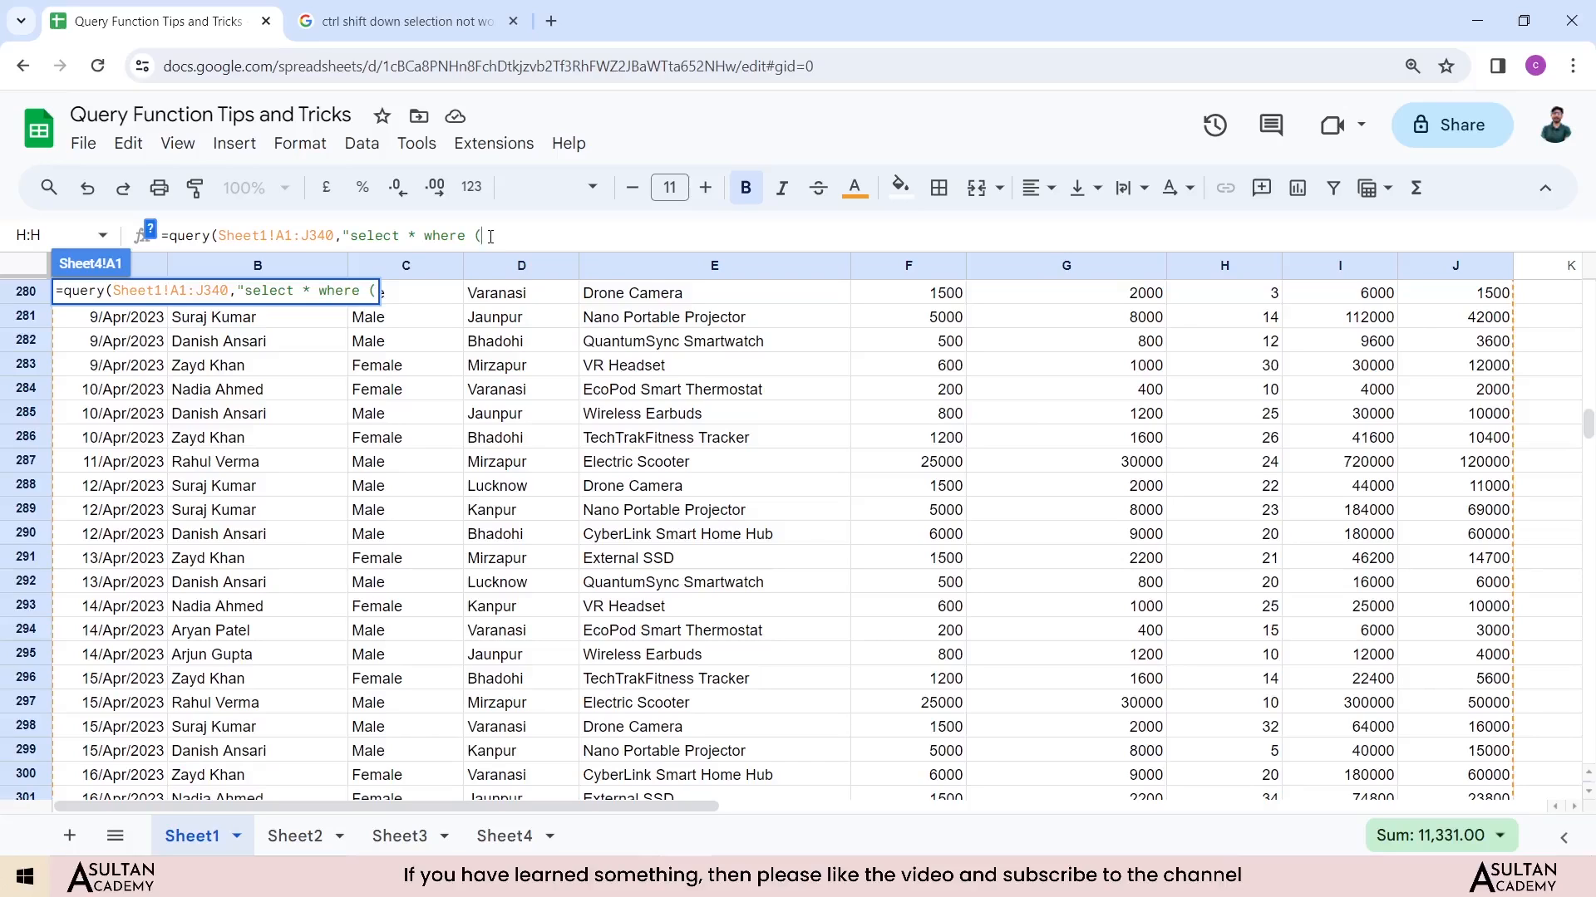
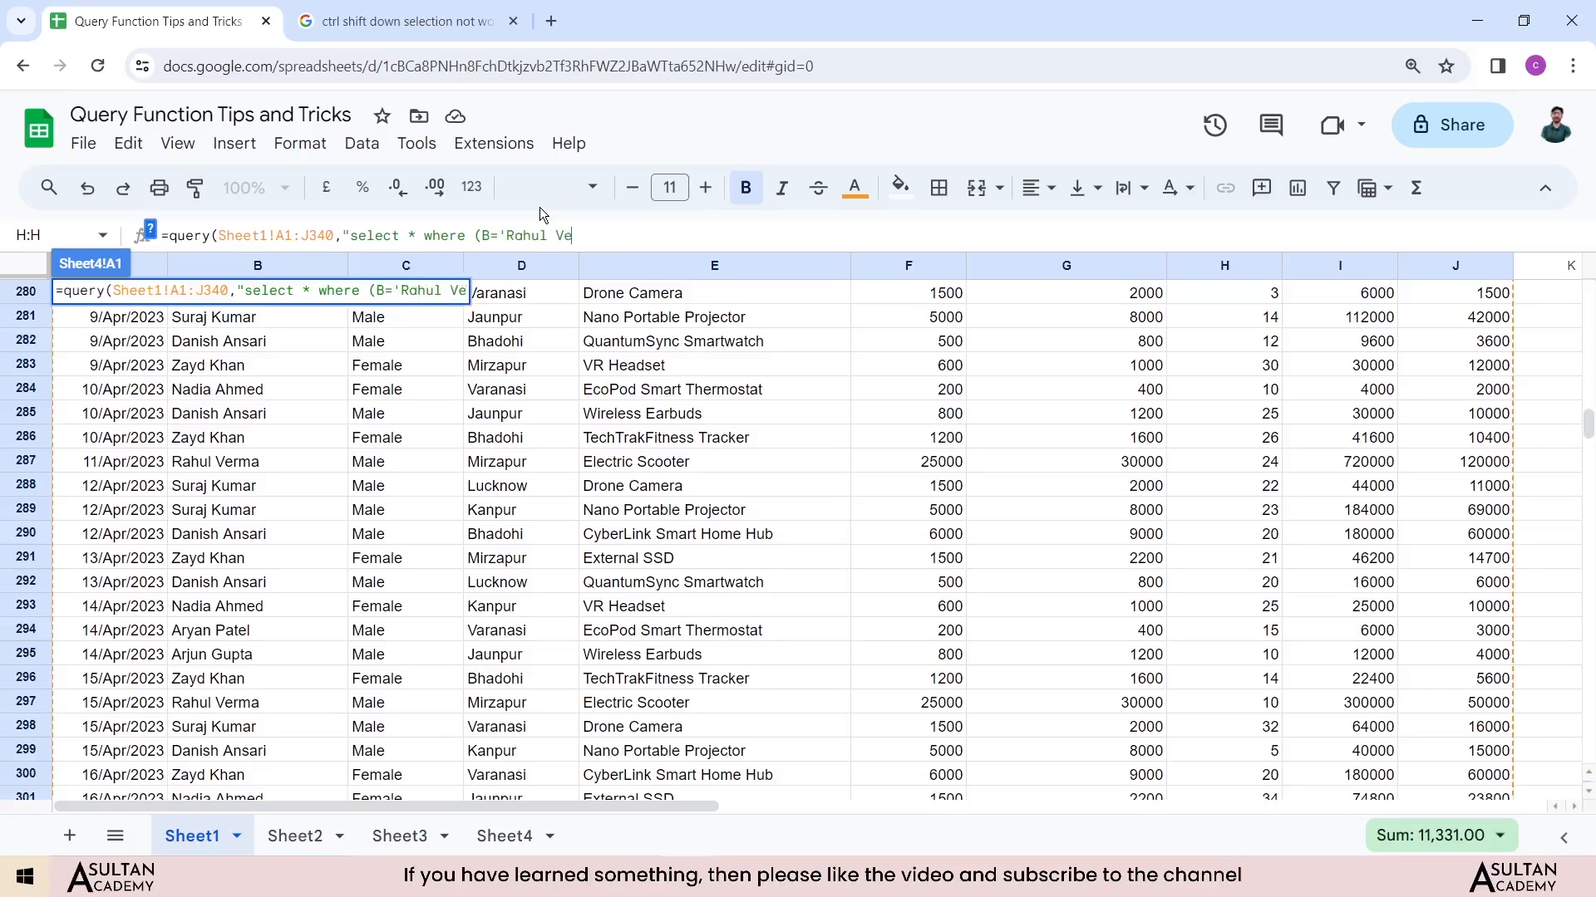
Step: Add the condition and H > 50 to the query, close it and enter the formula
{"action": "type", "text": "and"}
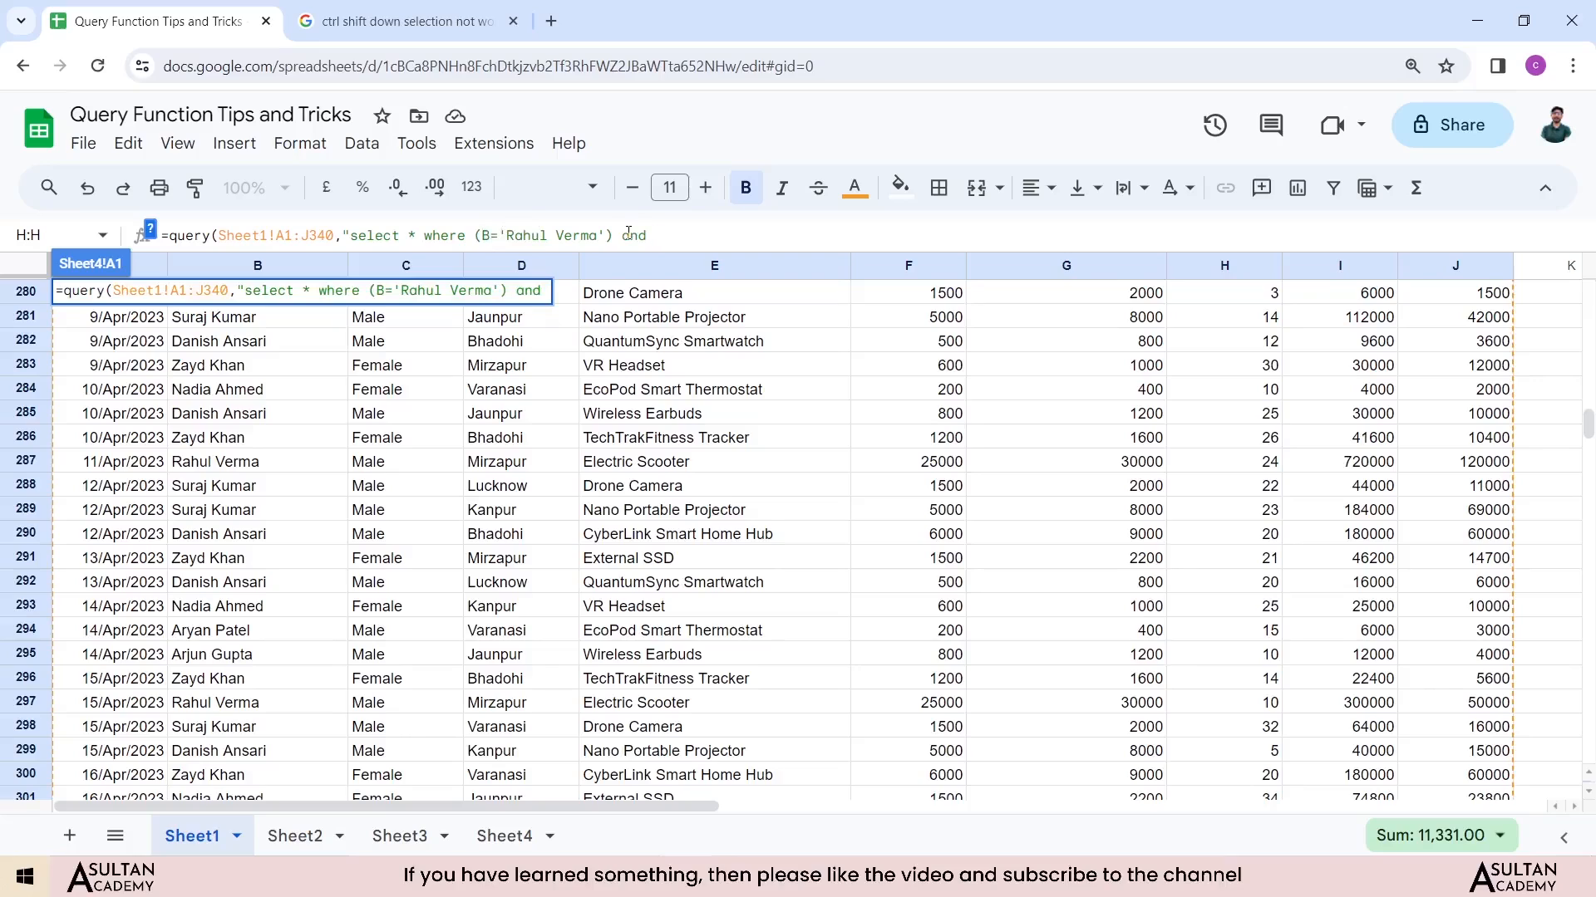
{"action": "type", "text": " H > 50 \""}
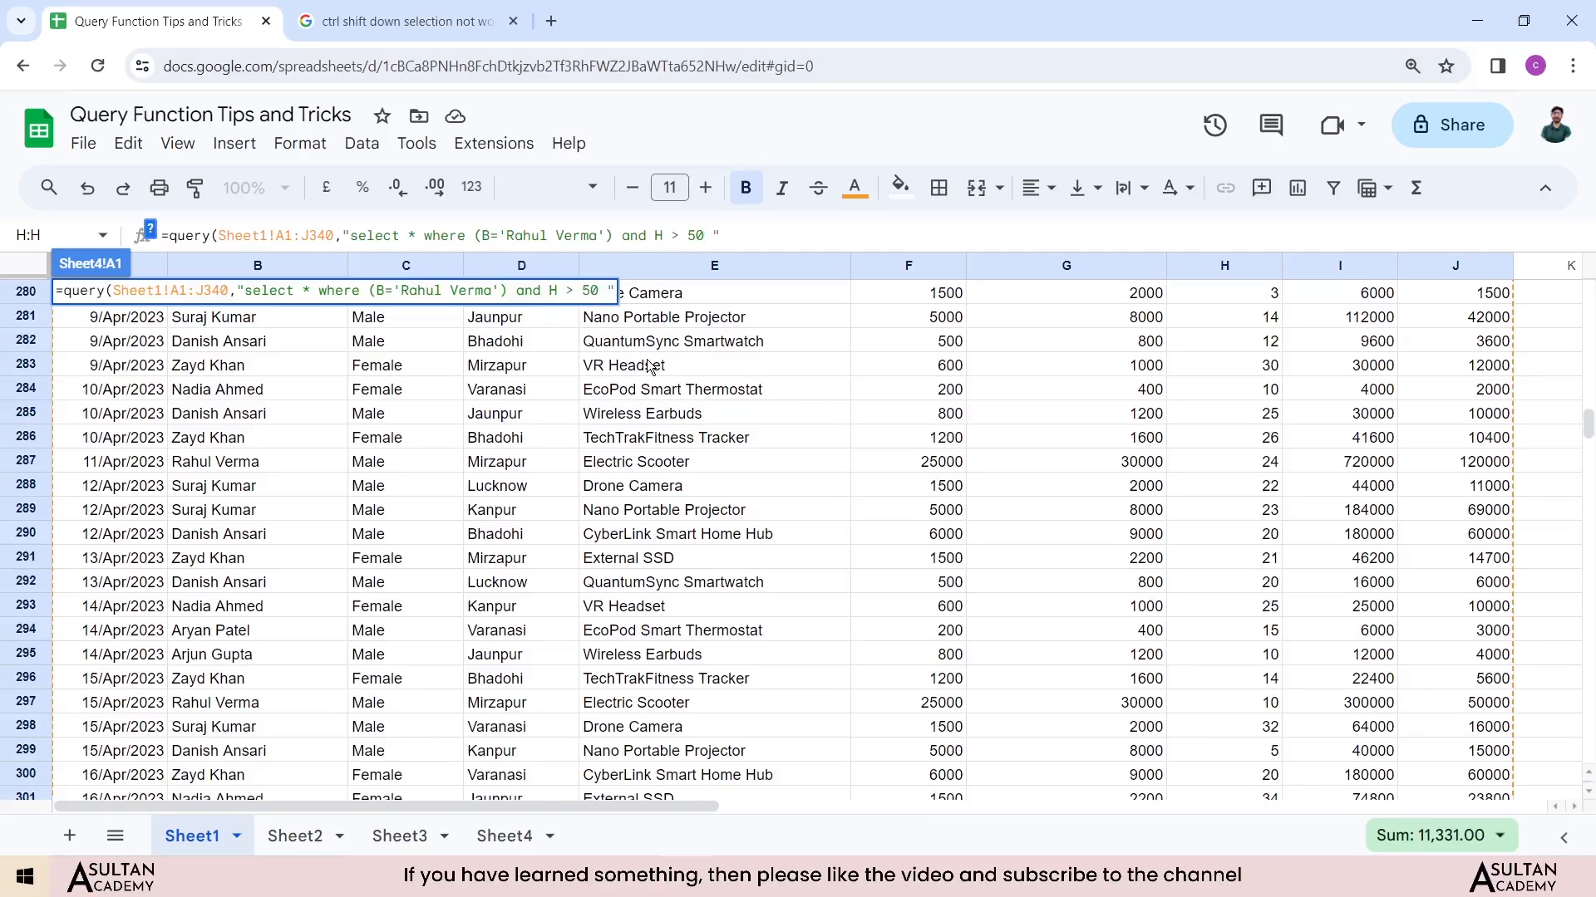
{"action": "type", "text": ")"}
{"action": "left_click", "coordinate": [740, 235]}
{"action": "key", "text": "Return"}
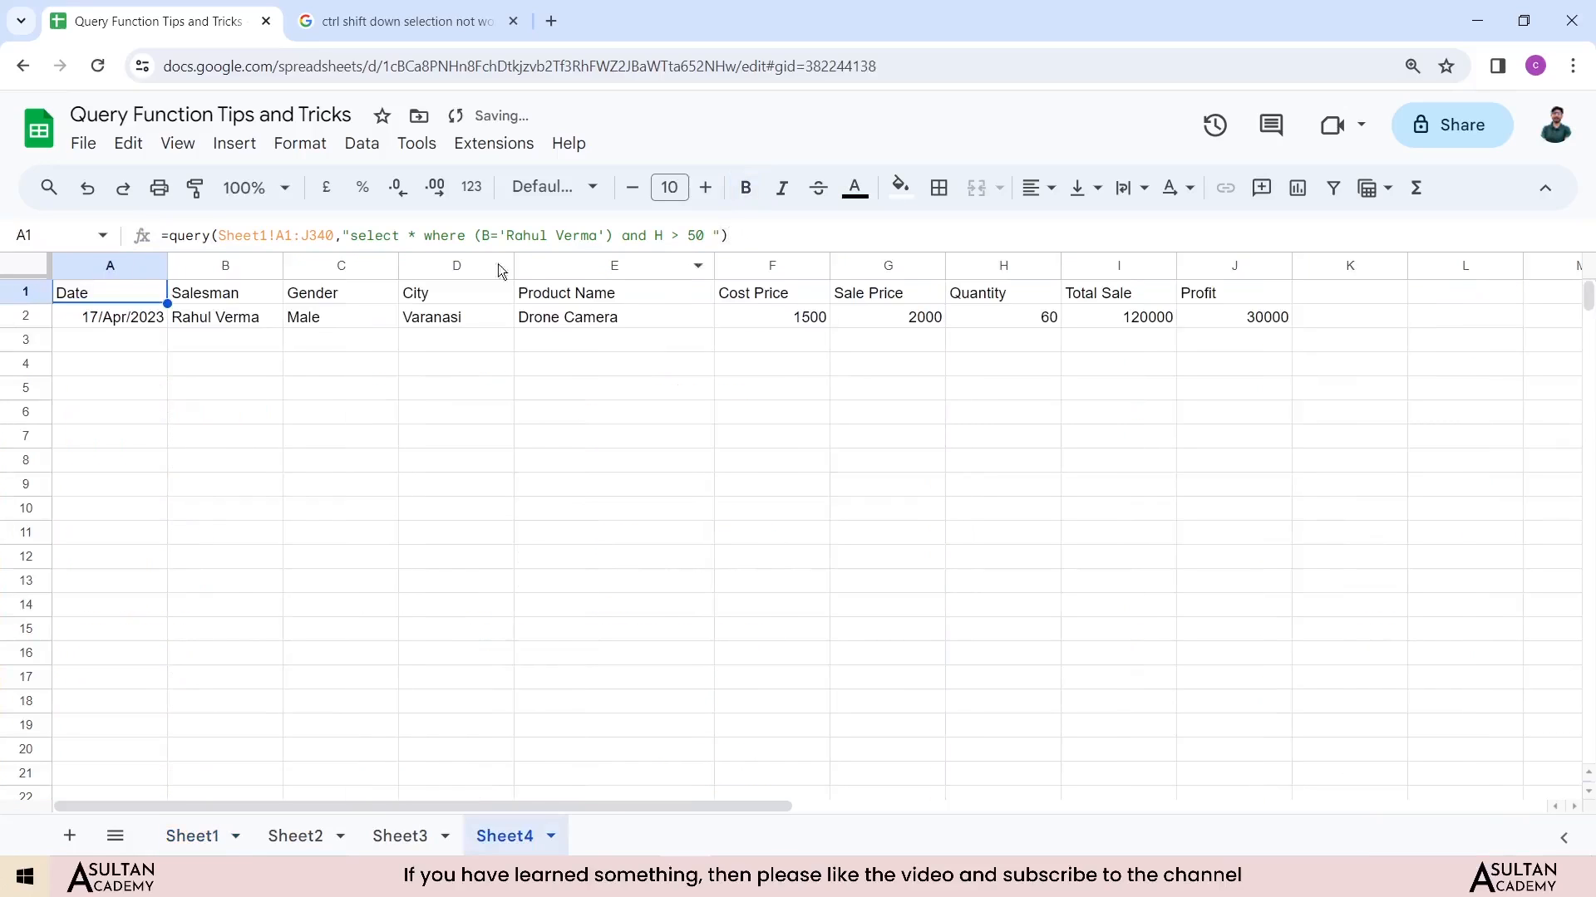
Step: Change the Sheet4 query's quantity threshold to H > 20 and re-enter the formula
{"action": "left_click", "coordinate": [228, 317]}
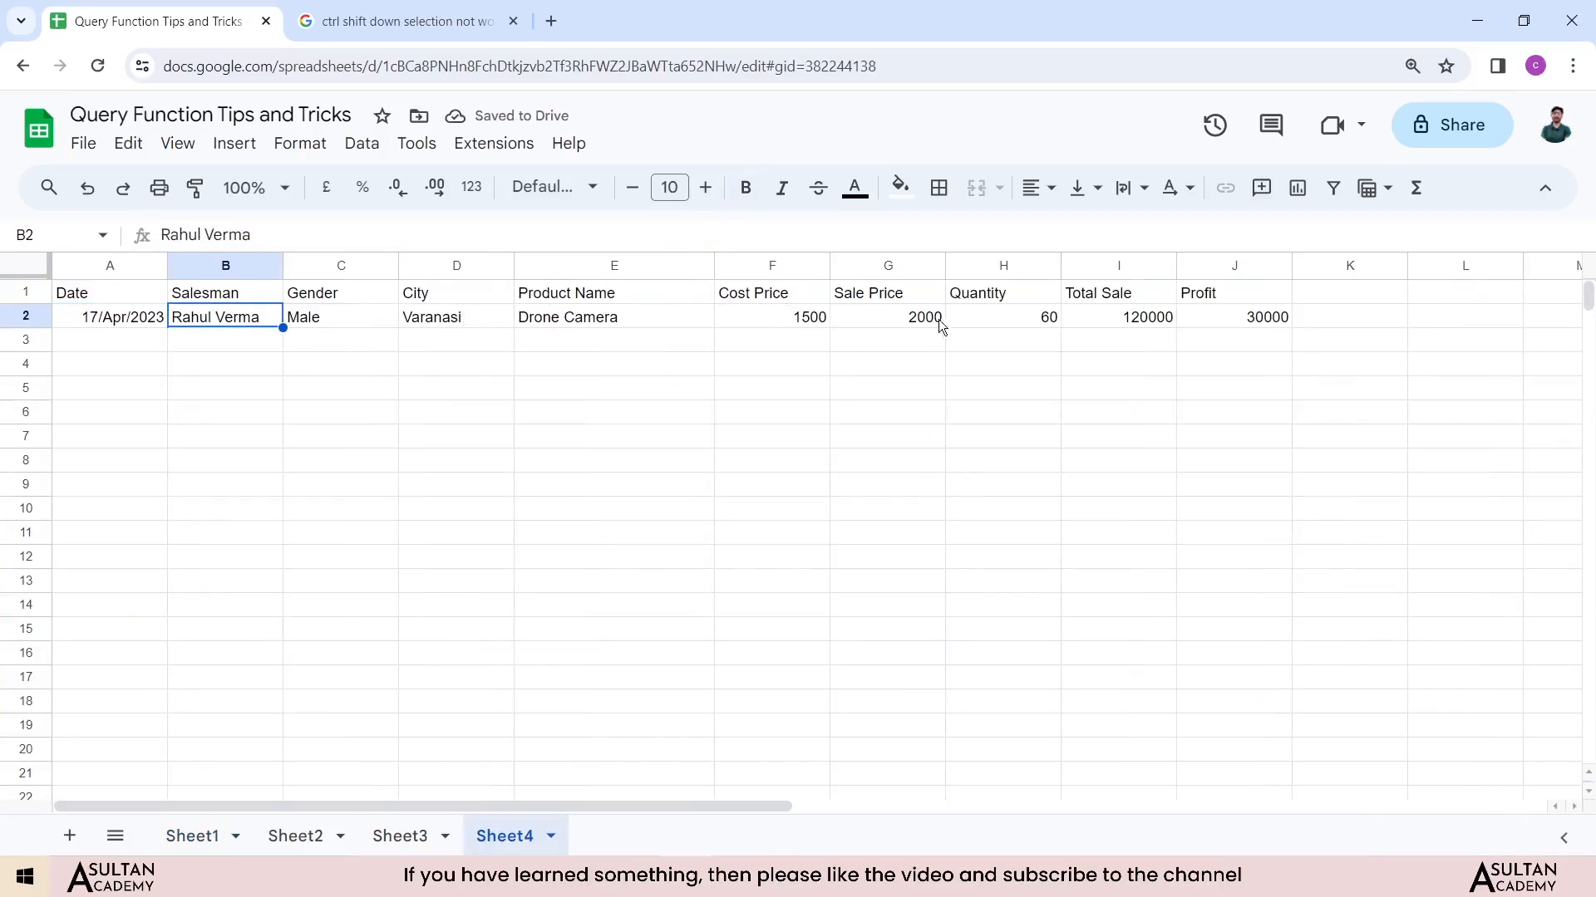
{"action": "left_click", "coordinate": [1031, 318]}
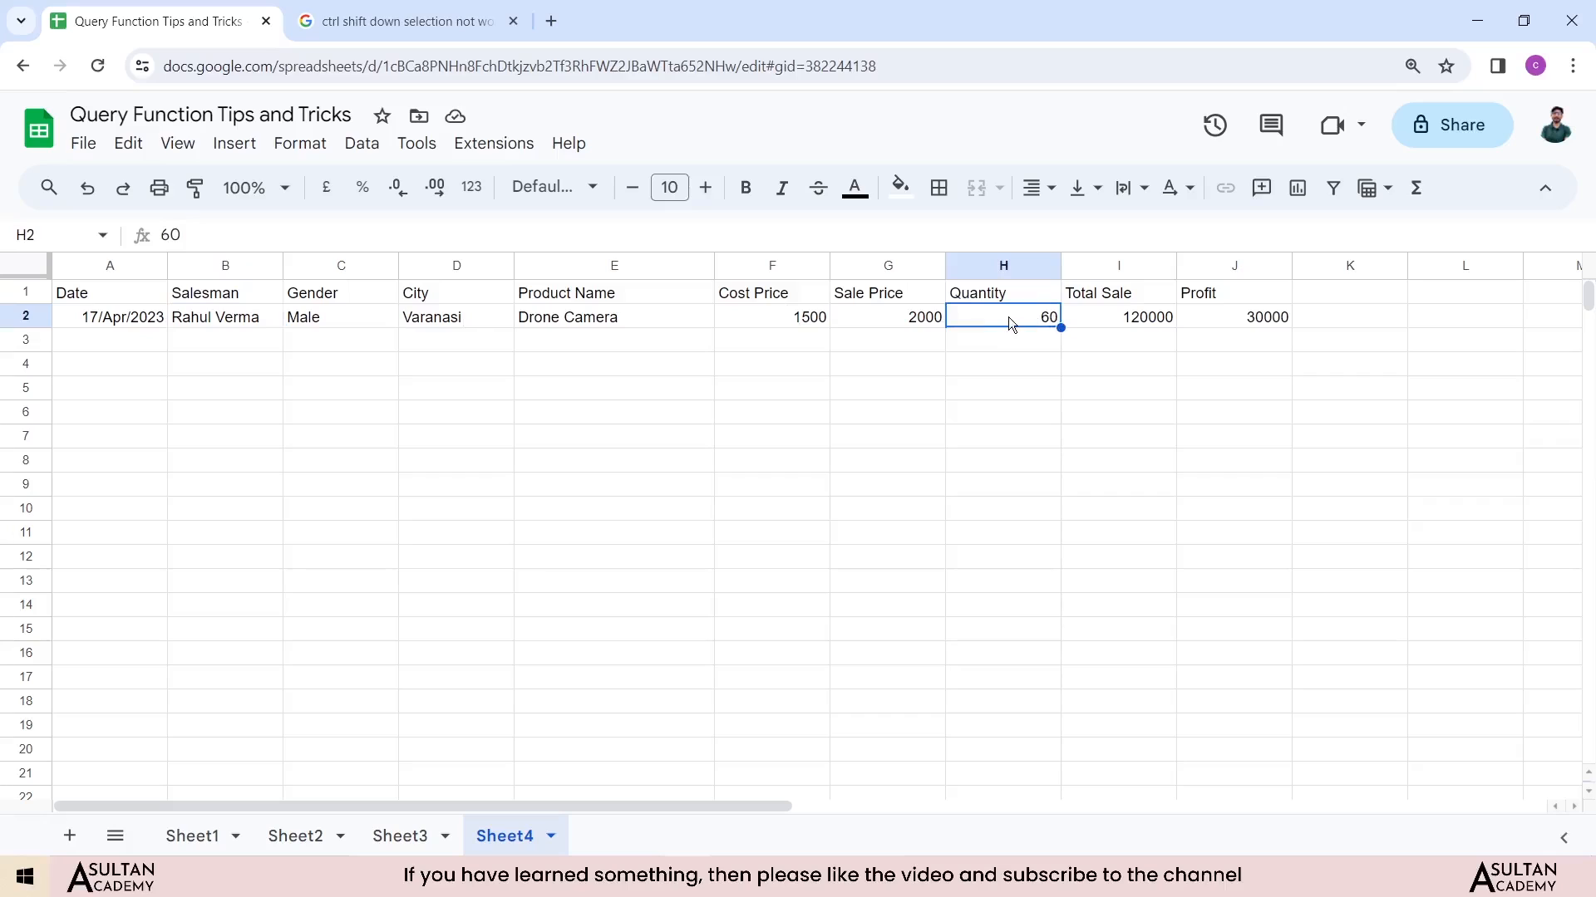
{"action": "left_click", "coordinate": [540, 320]}
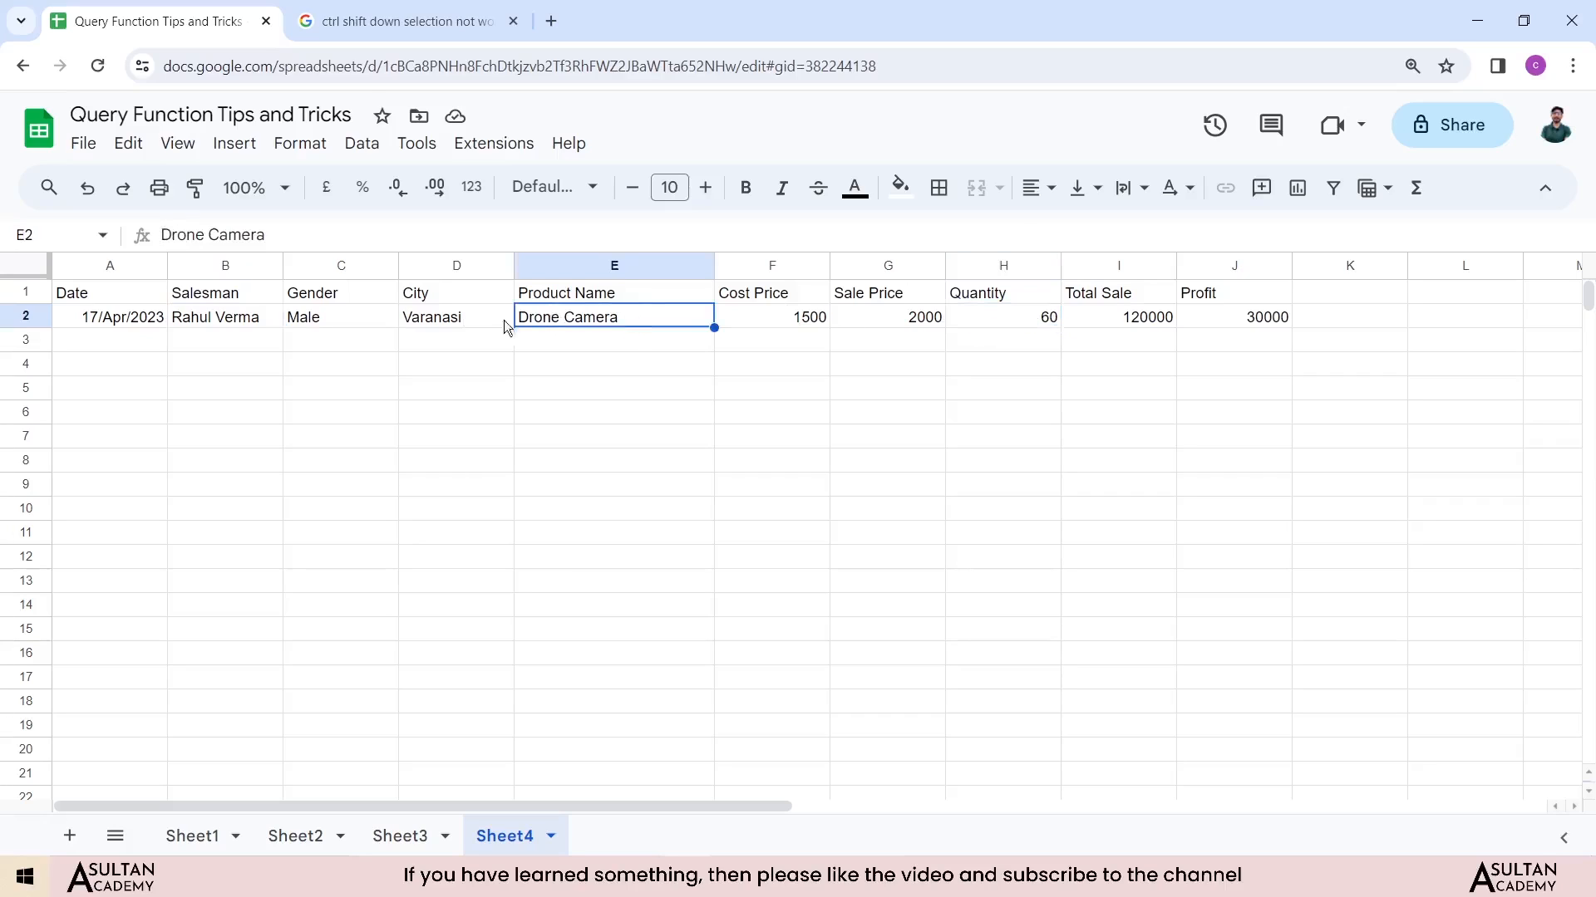
{"action": "left_click", "coordinate": [431, 324]}
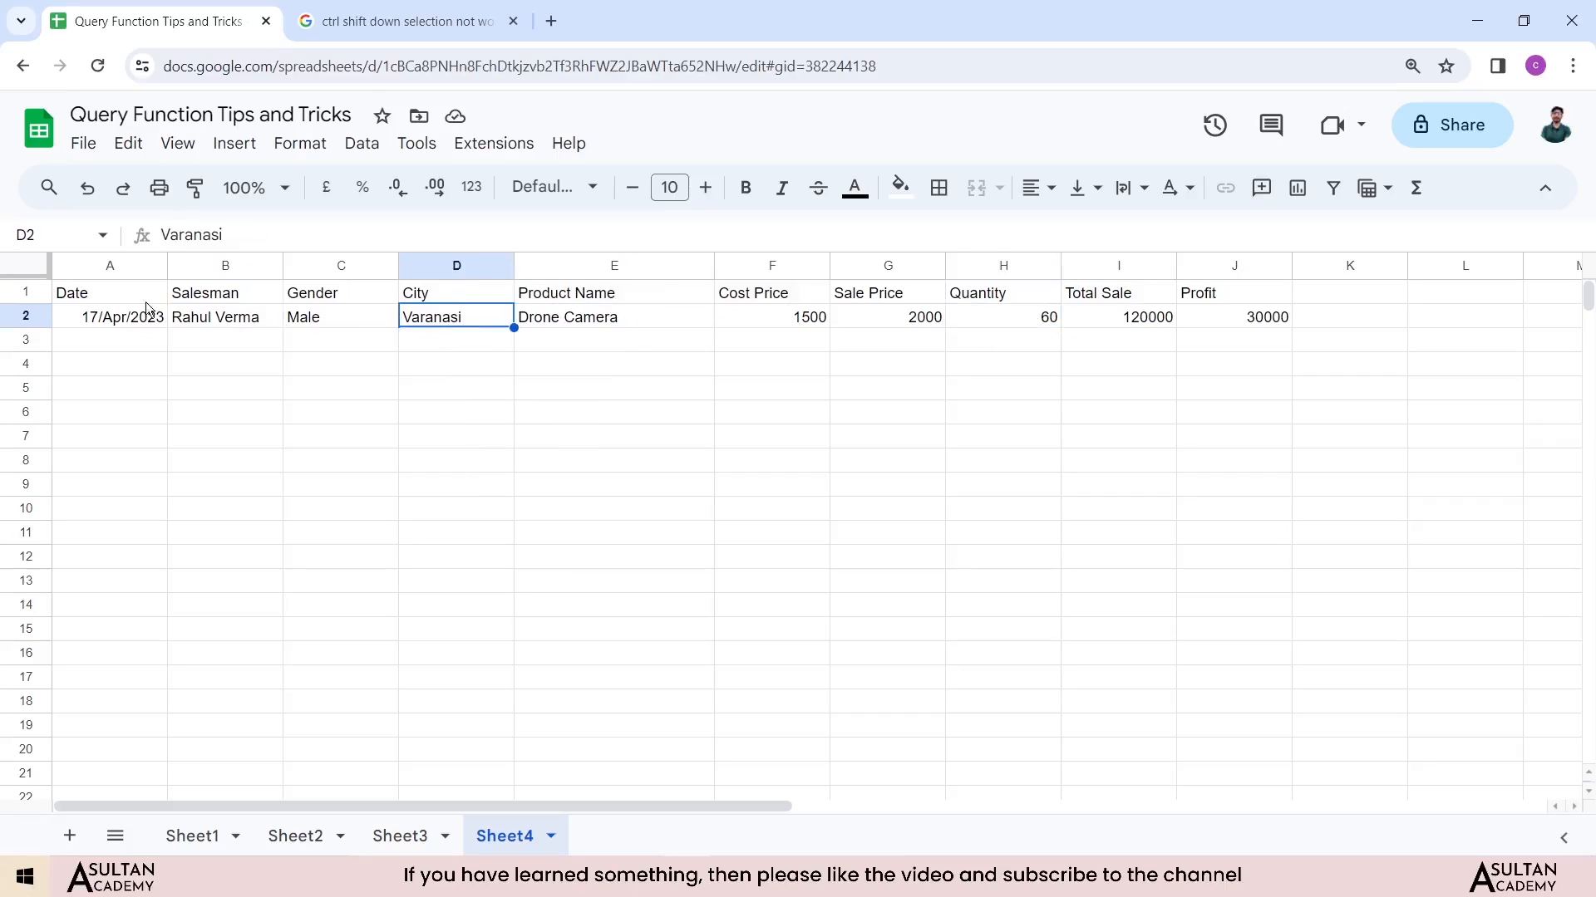
{"action": "double_click", "coordinate": [123, 292]}
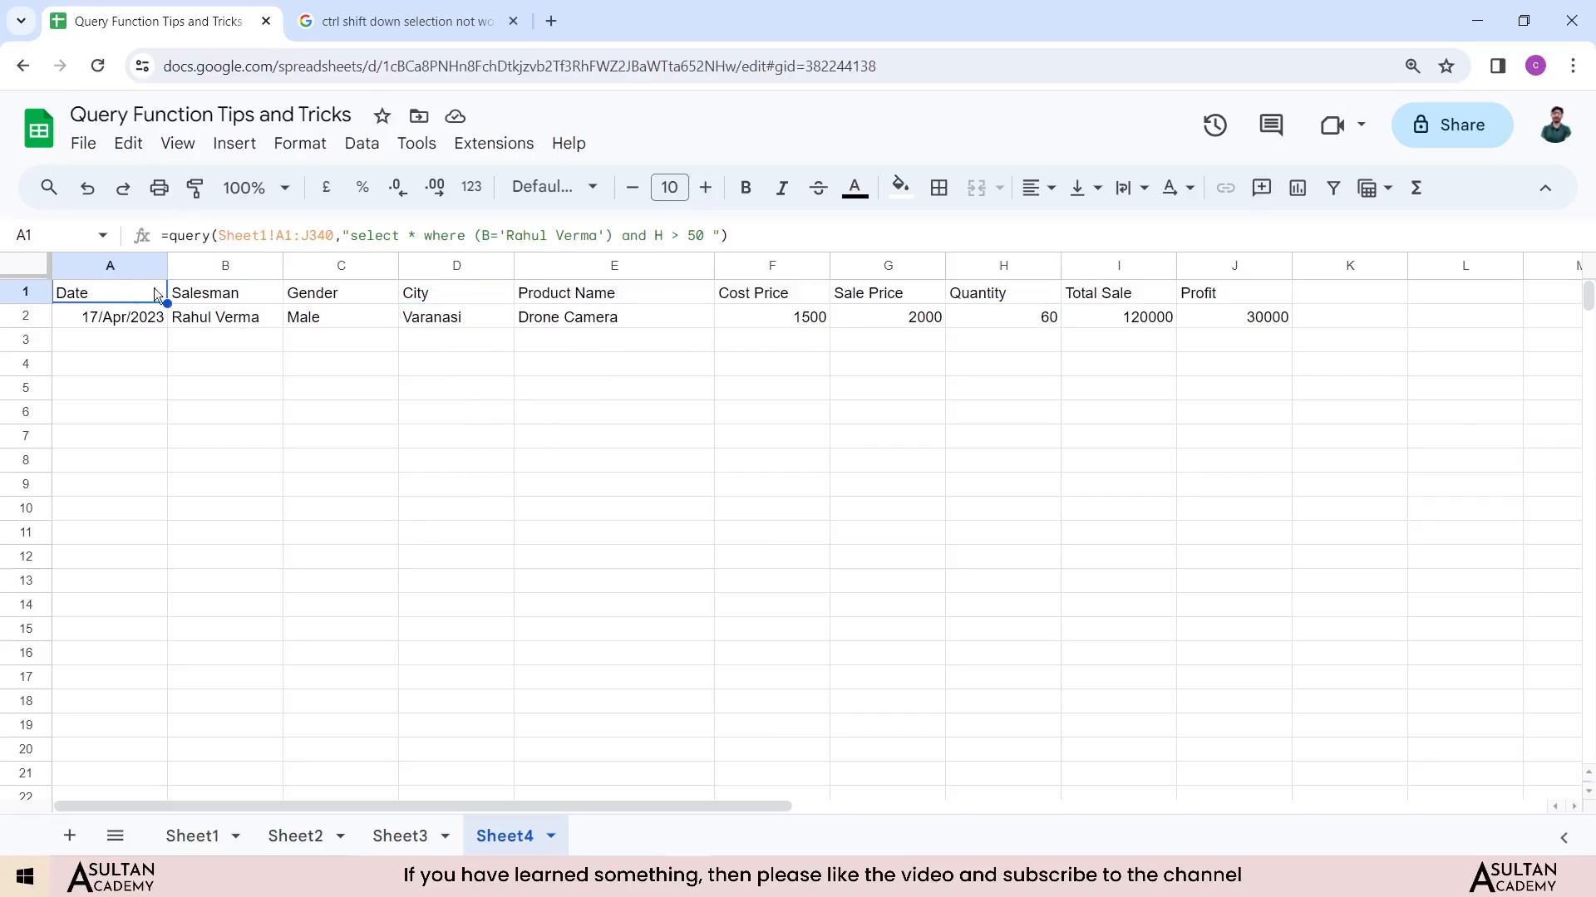
{"action": "double_click", "coordinate": [695, 235]}
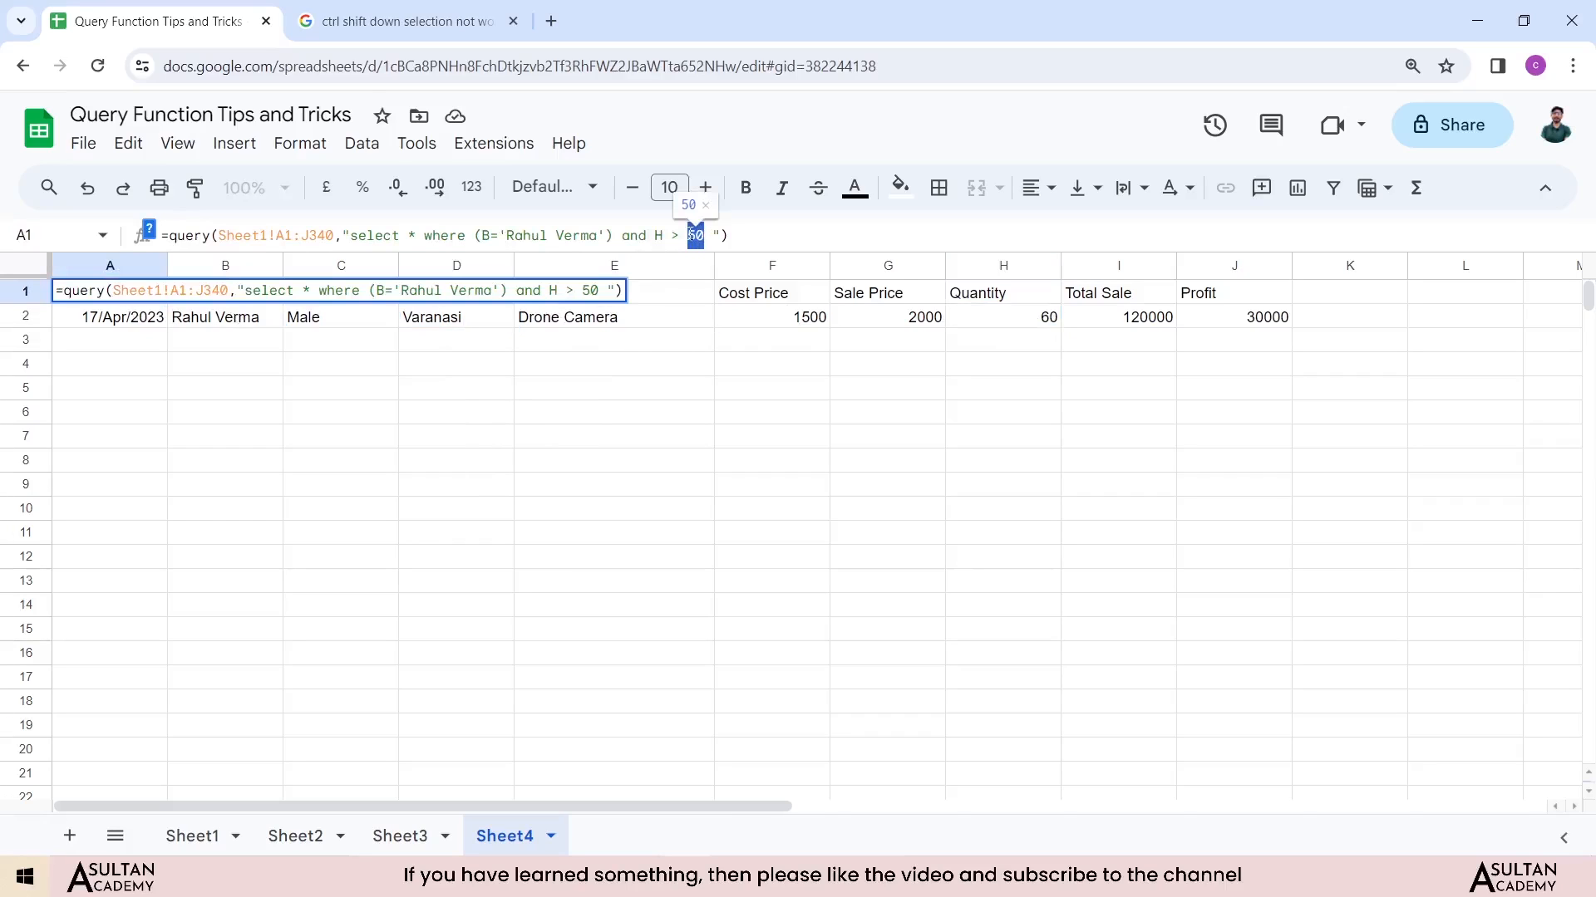
{"action": "type", "text": "20"}
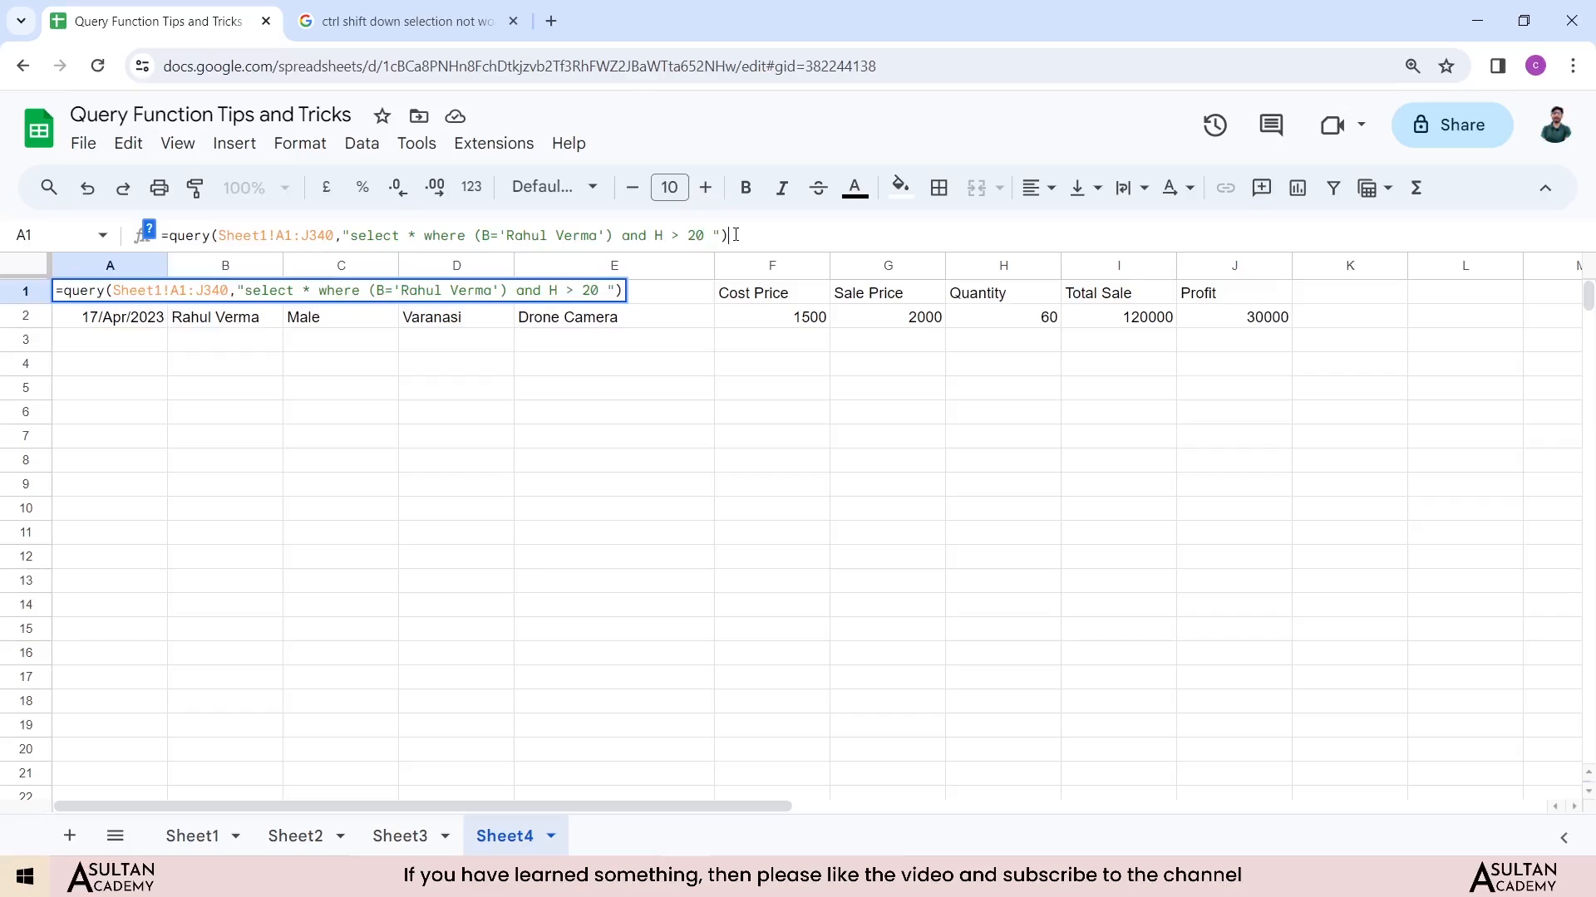
{"action": "left_click", "coordinate": [735, 235]}
{"action": "key", "text": "Return"}
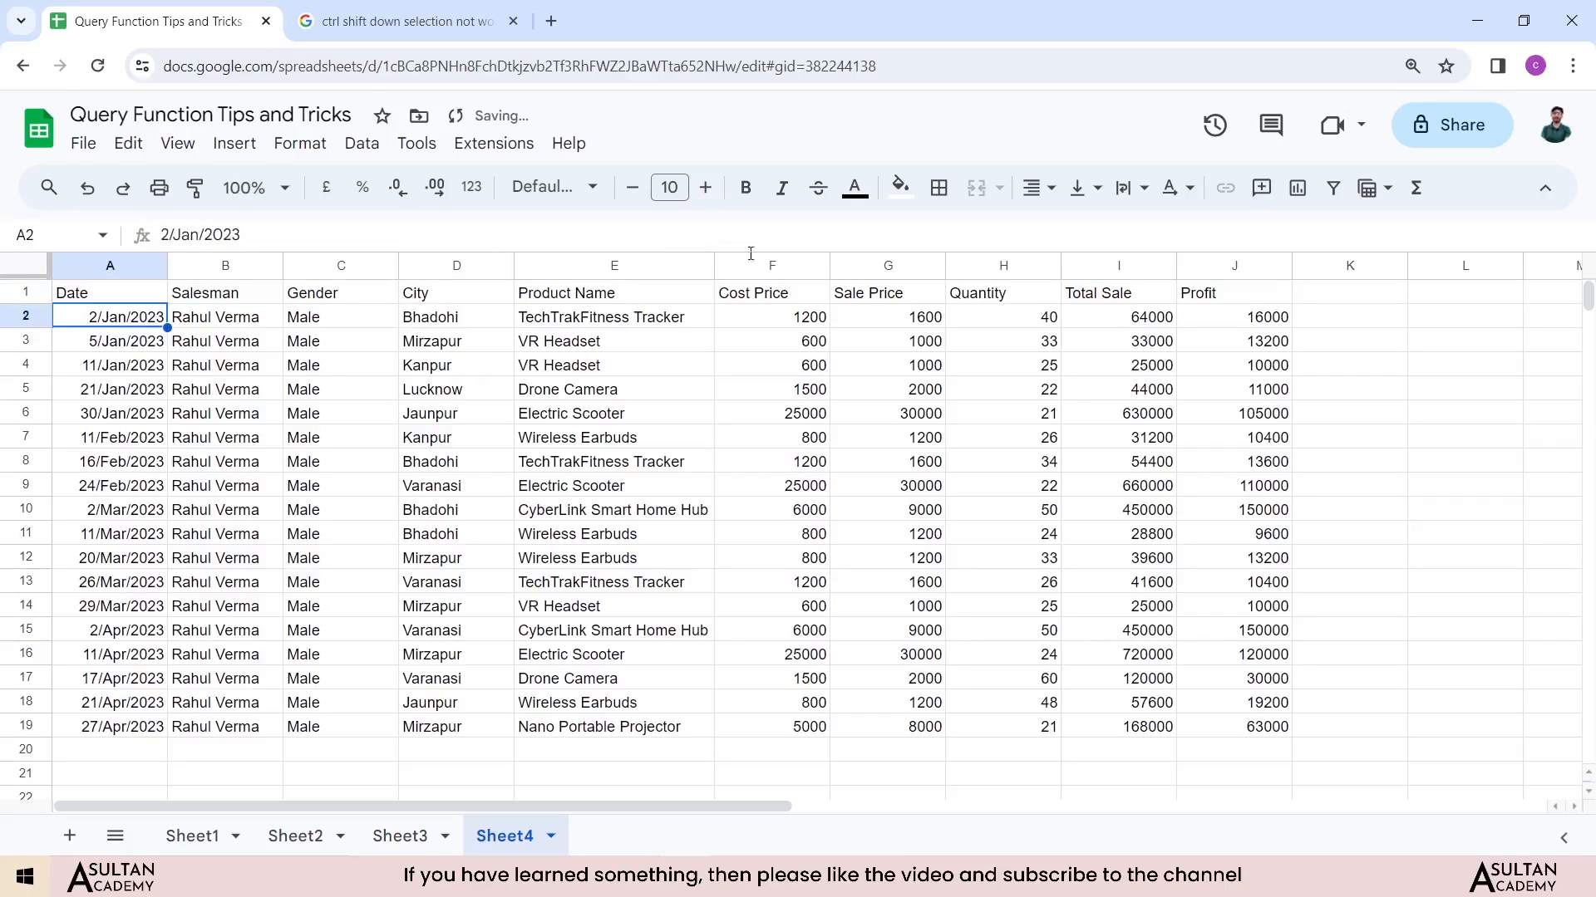
Step: Review the Sheet4 query results, especially the Salesman and Quantity columns
{"action": "left_click_drag", "start_coordinate": [213, 326], "coordinate": [220, 728]}
{"action": "left_click_drag", "start_coordinate": [1038, 322], "coordinate": [1009, 707]}
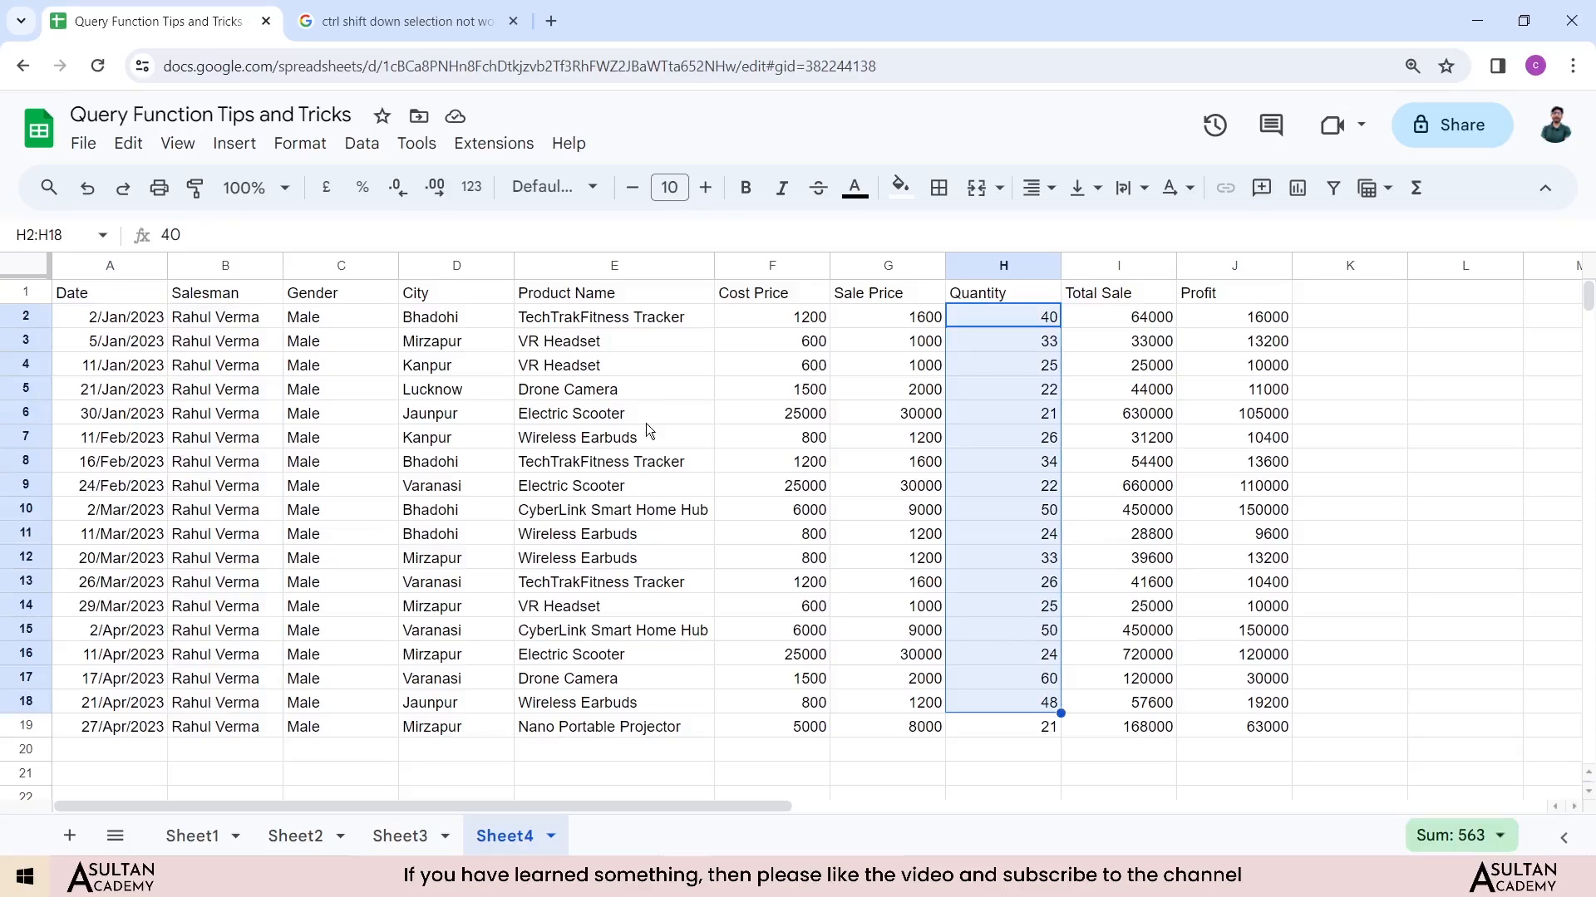
{"action": "left_click", "coordinate": [93, 292]}
{"action": "left_click", "coordinate": [261, 296]}
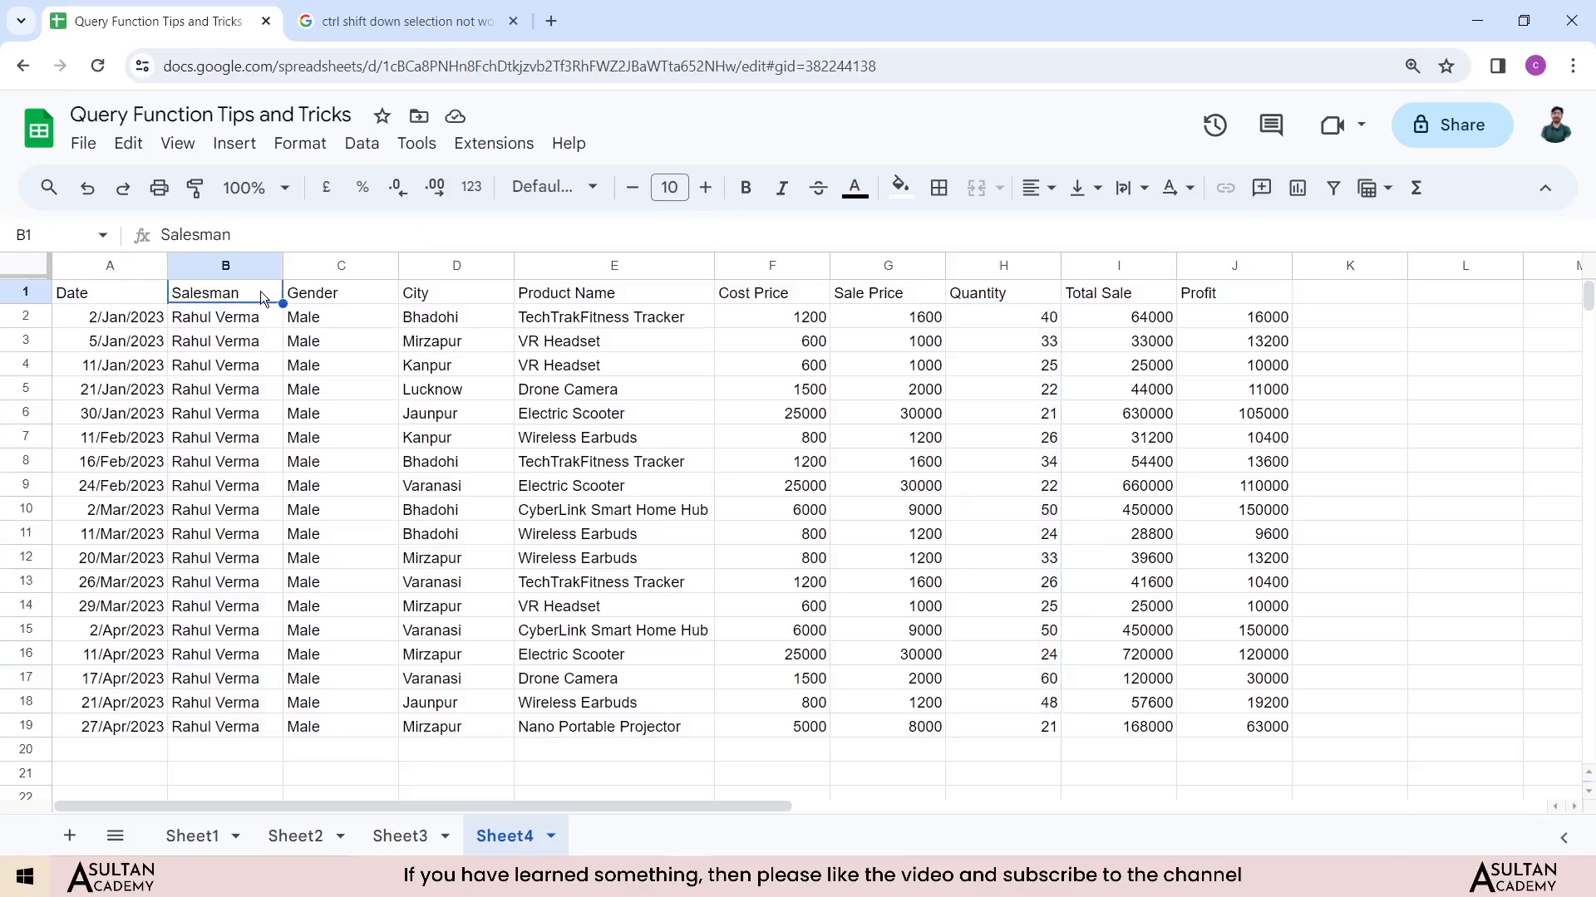
{"action": "left_click", "coordinate": [306, 294]}
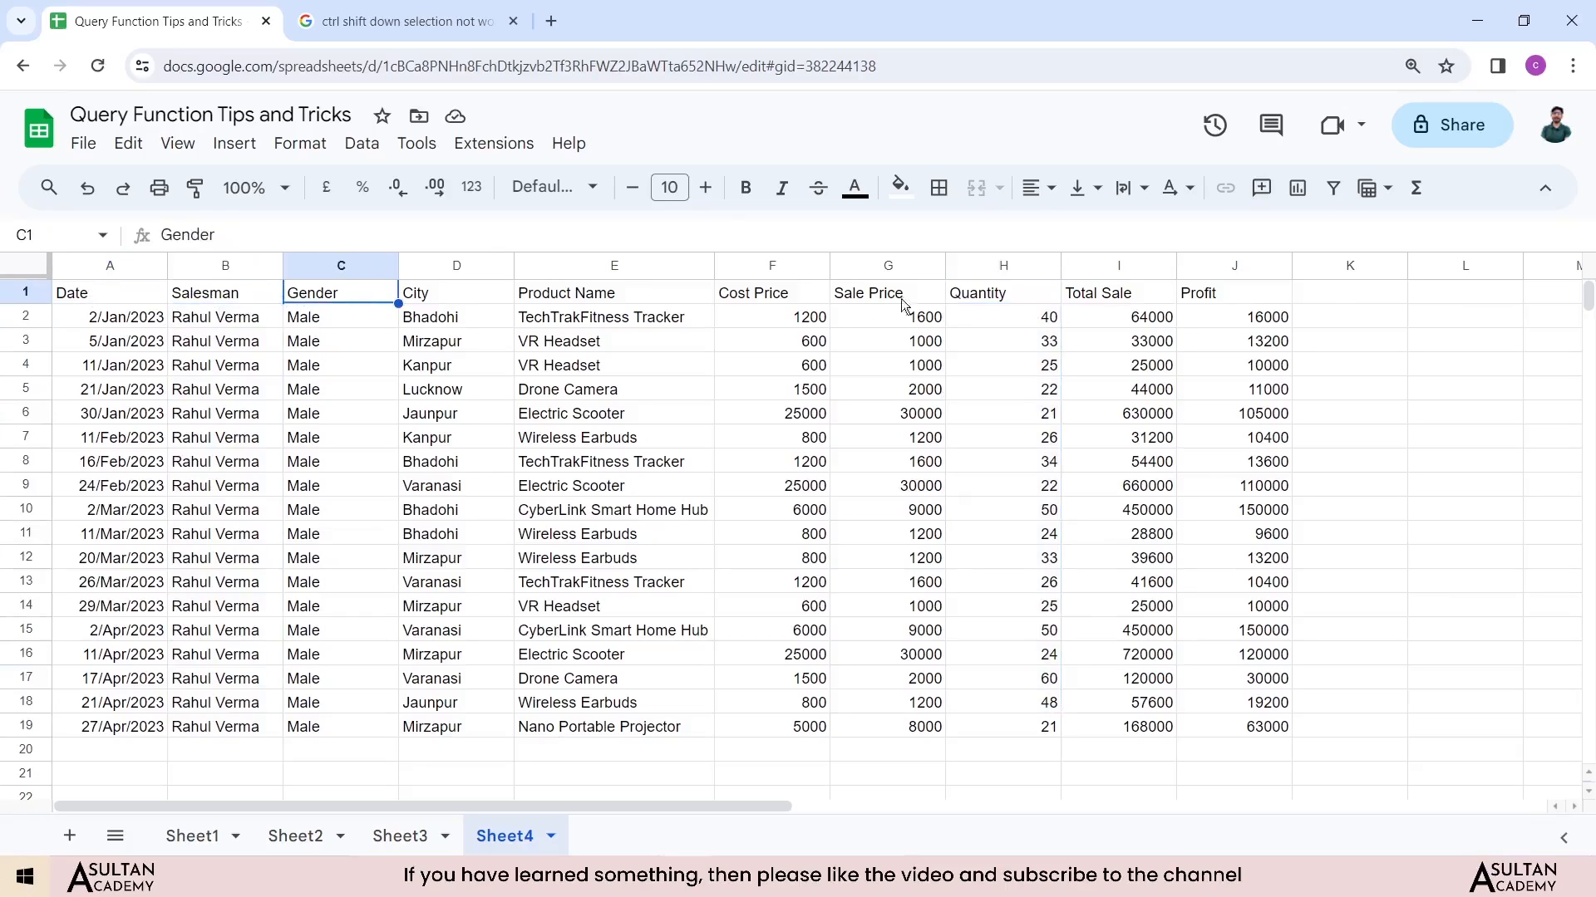
{"action": "left_click", "coordinate": [222, 266]}
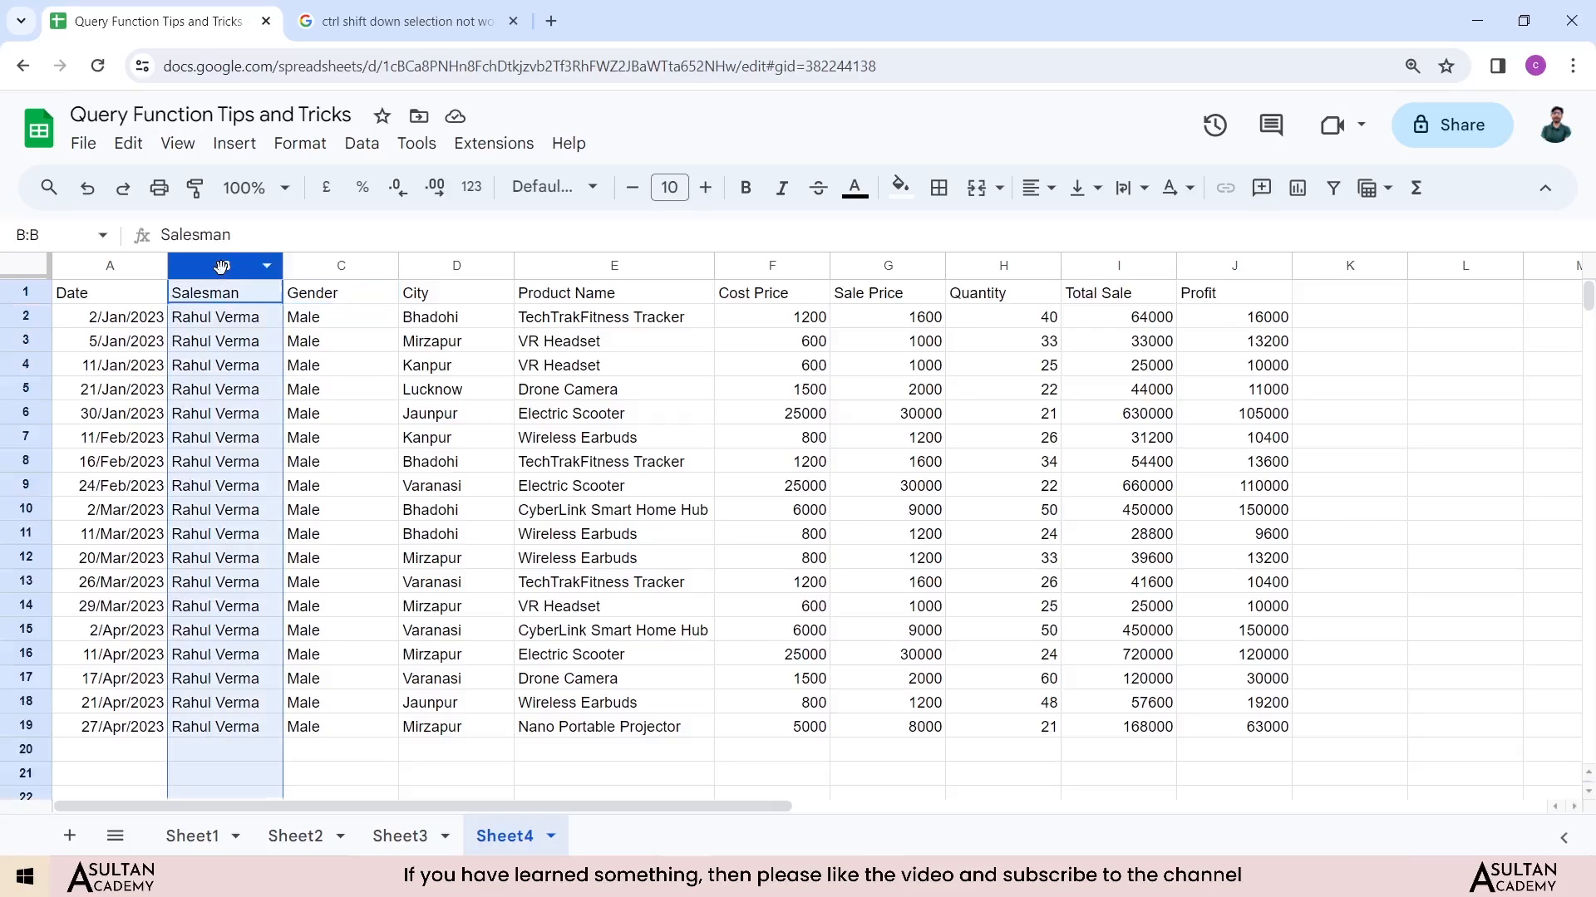
{"action": "left_click", "coordinate": [435, 271]}
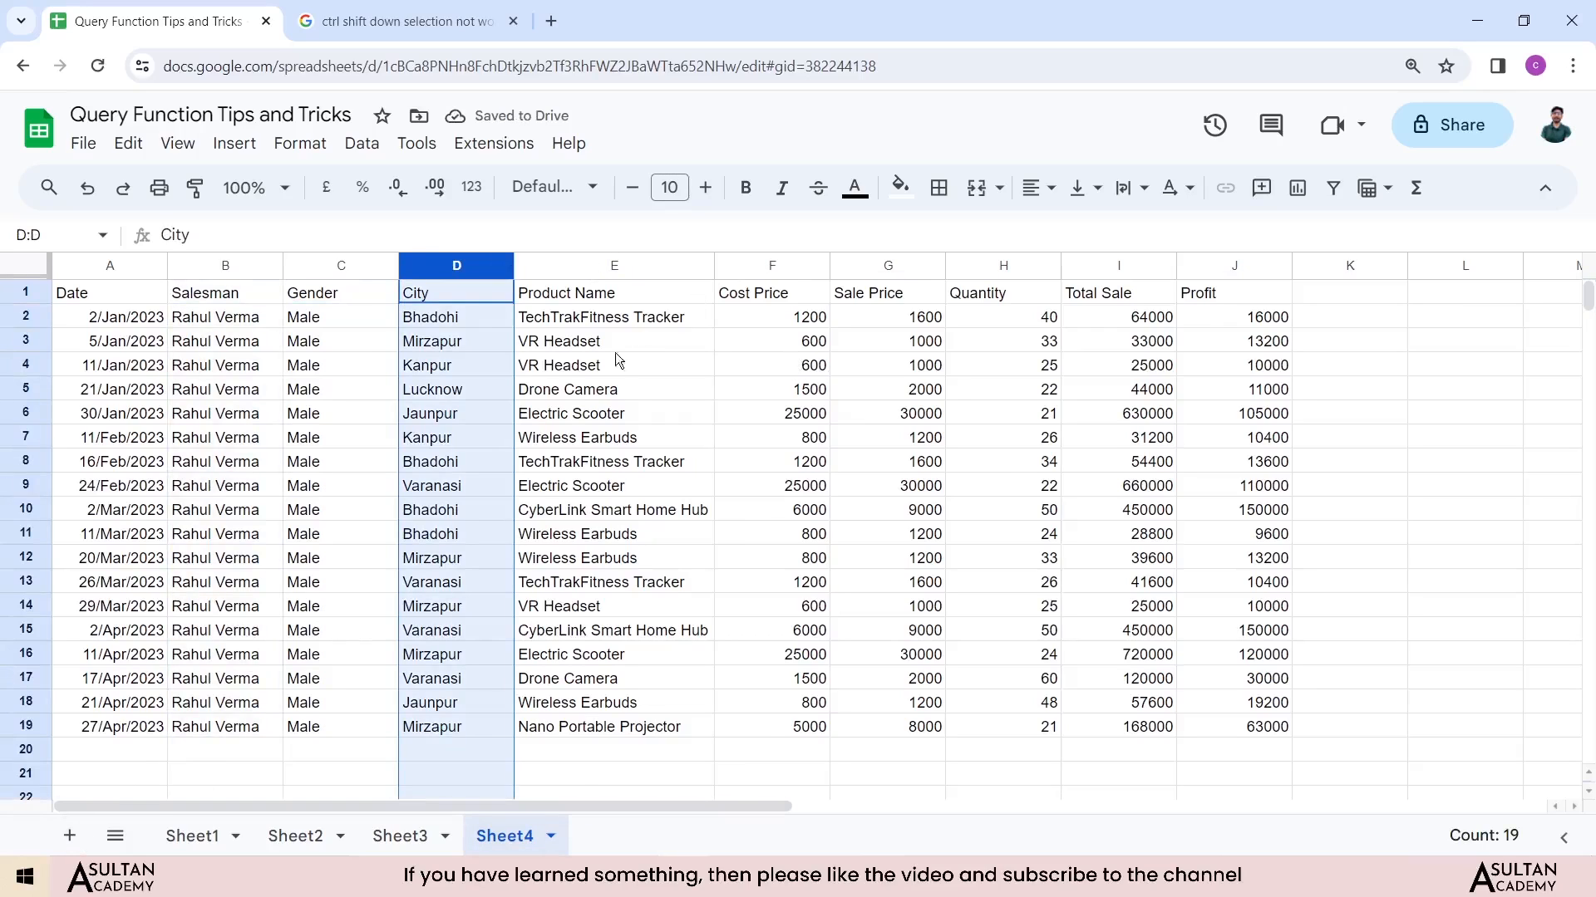
{"action": "left_click", "coordinate": [574, 359]}
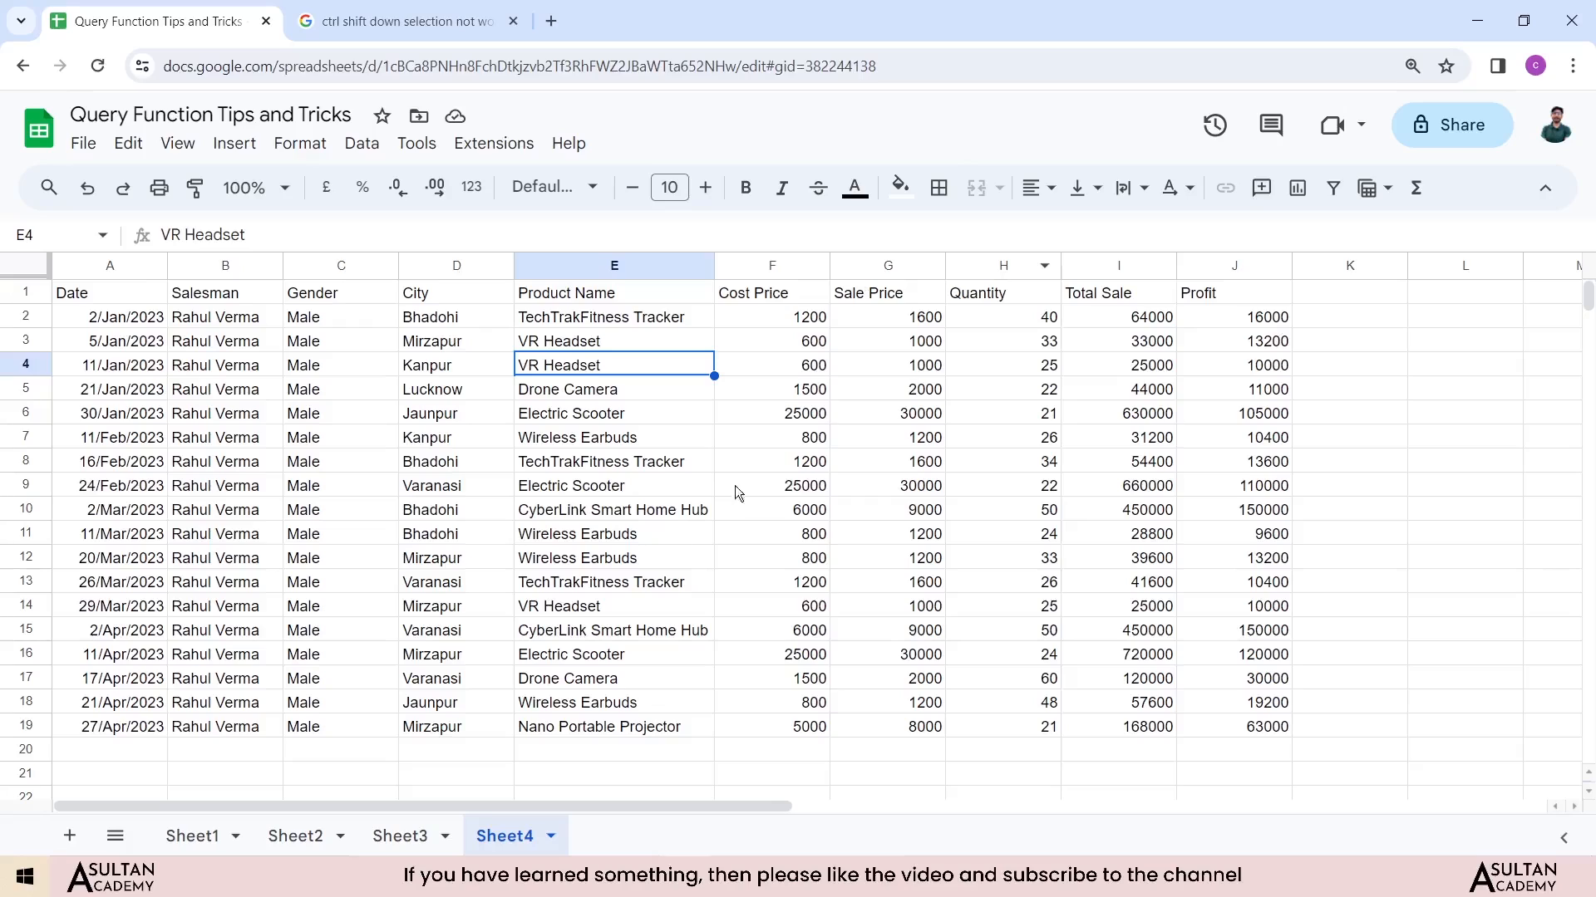
{"action": "left_click", "coordinate": [619, 758]}
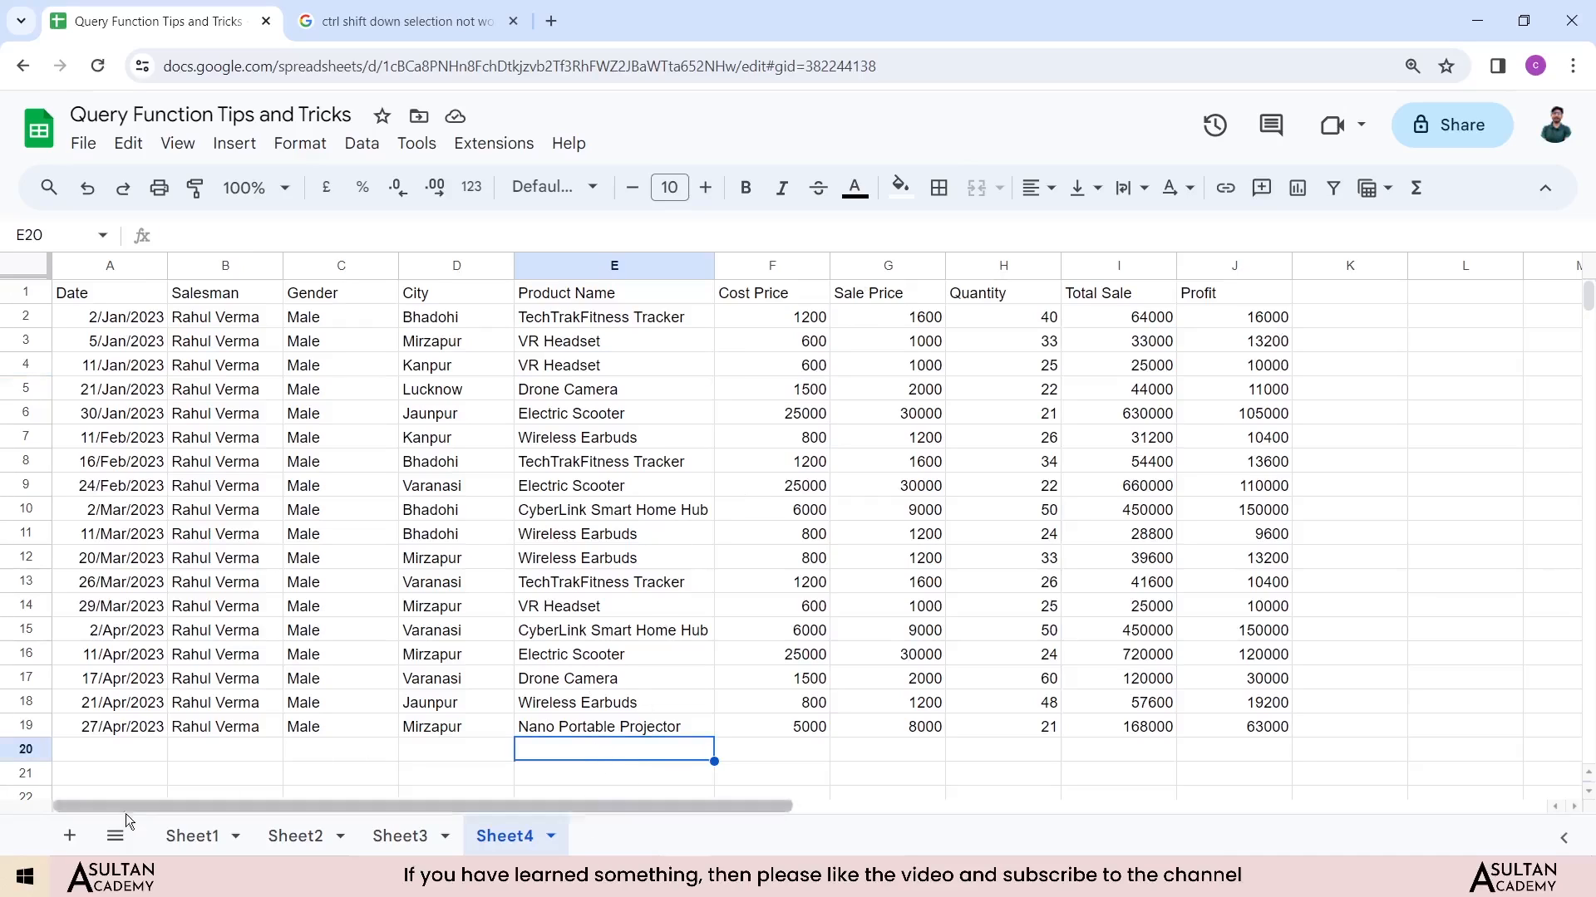
Step: Add a new sheet and start a QUERY formula in its cell A1
{"action": "left_click", "coordinate": [70, 836]}
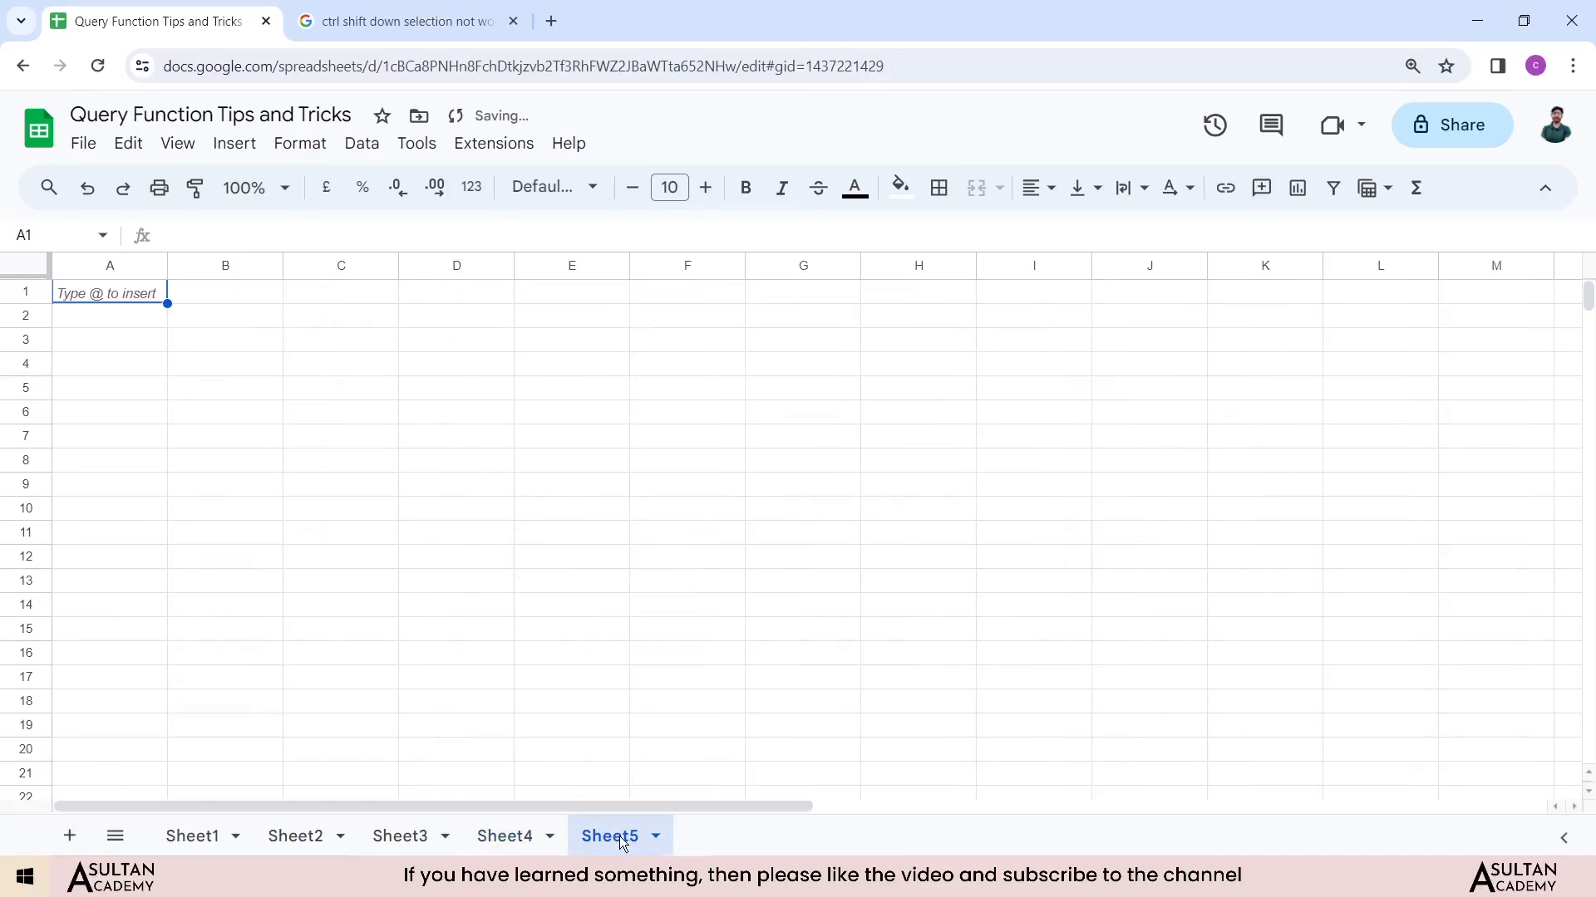
{"action": "left_click", "coordinate": [140, 291]}
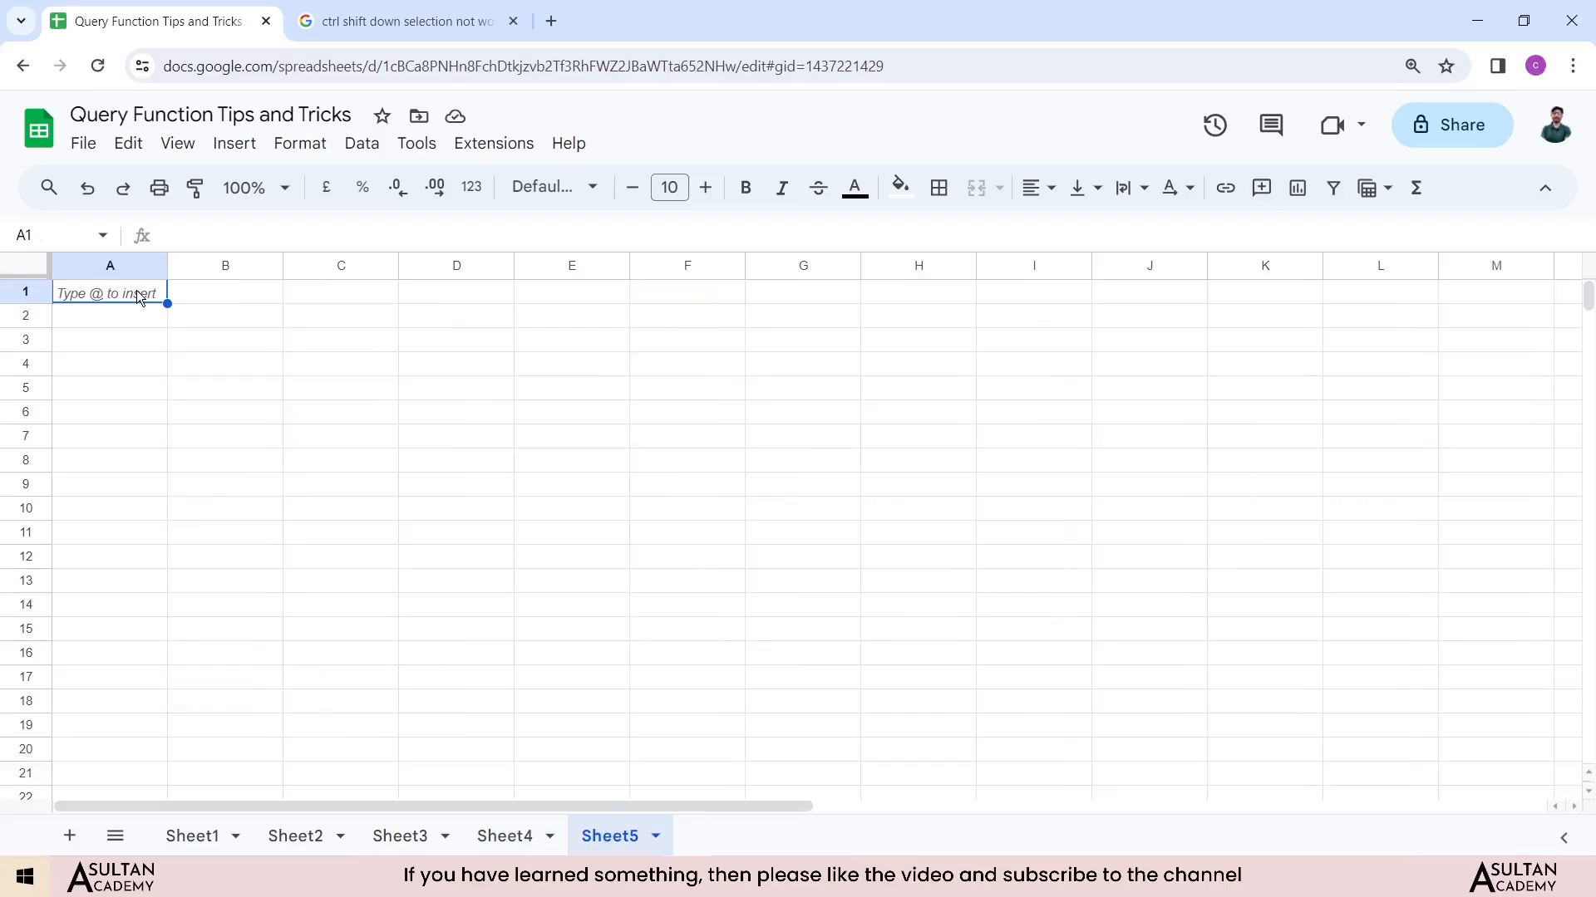
{"action": "type", "text": "=query"}
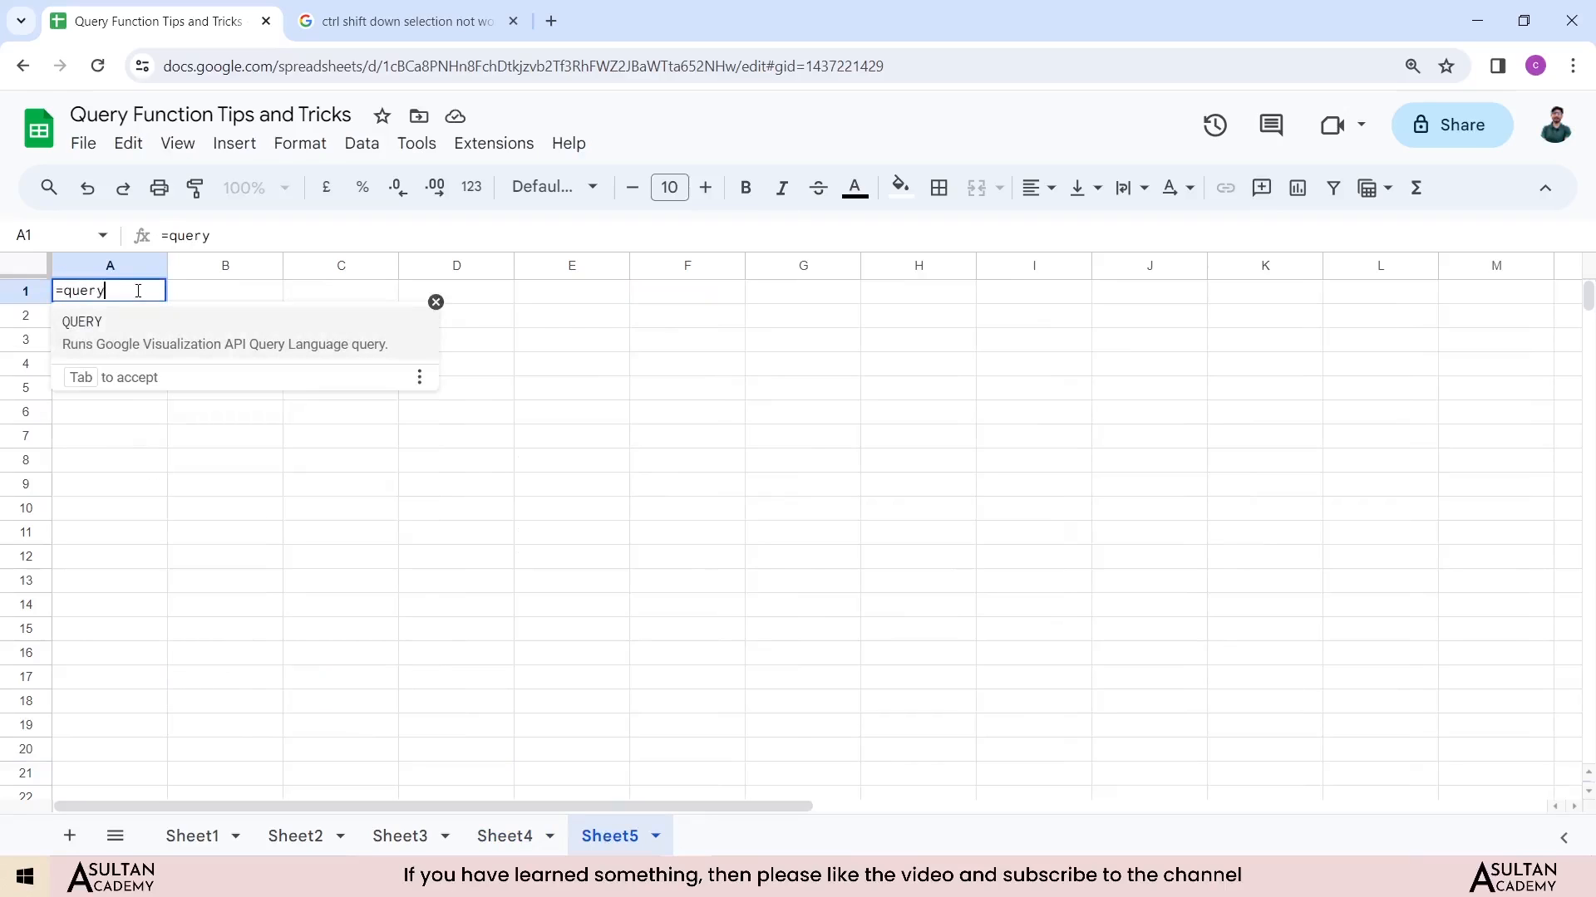
{"action": "type", "text": "("}
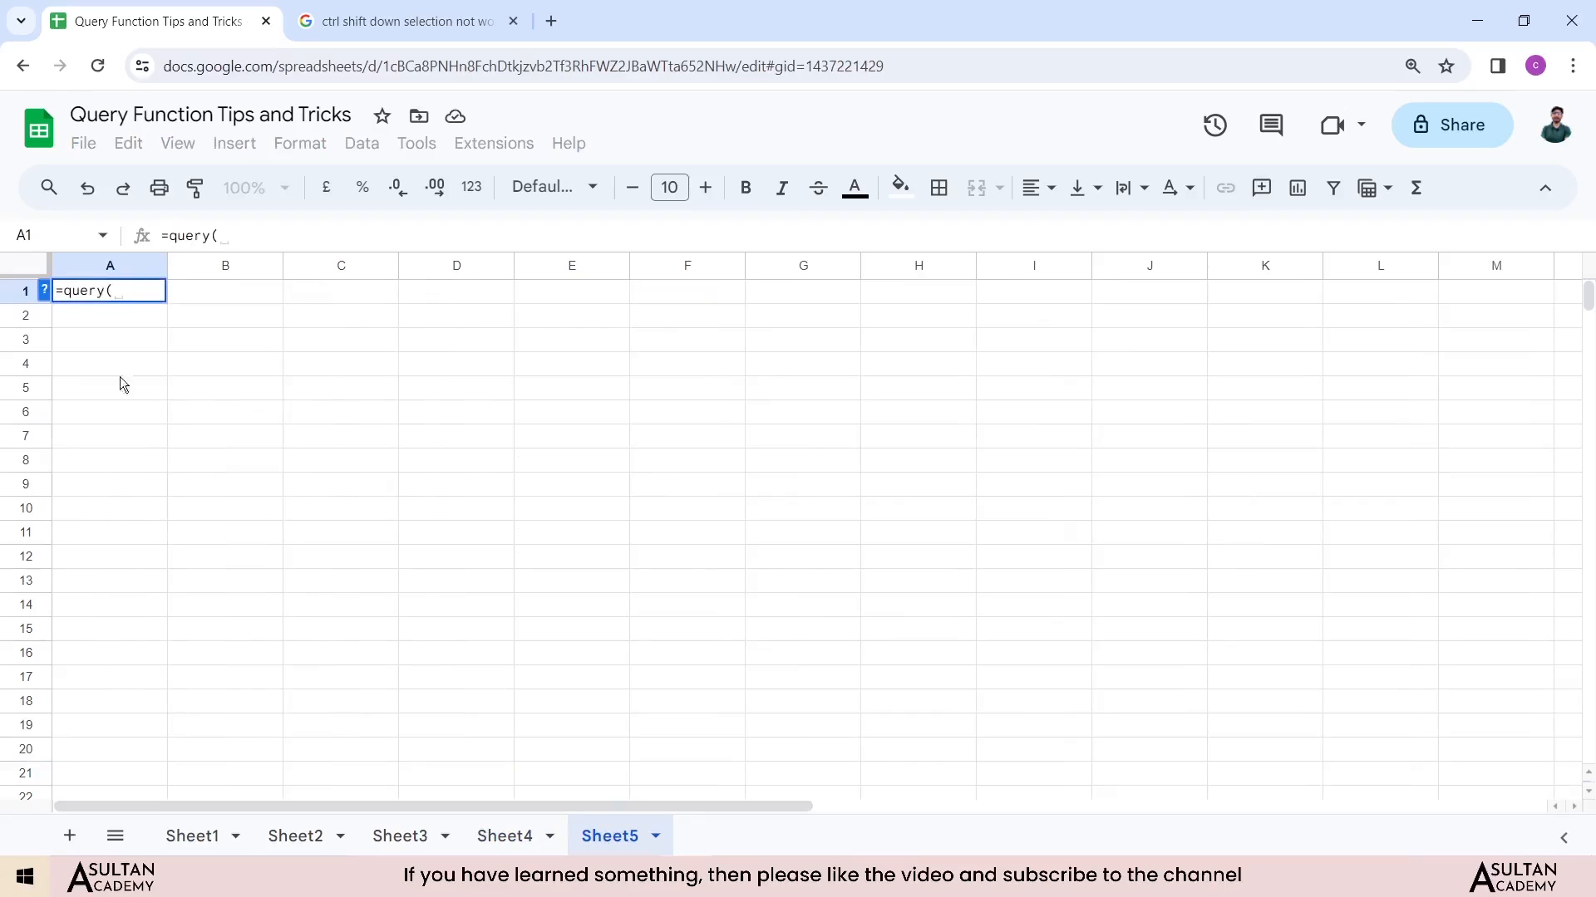
Step: Set the query's data range to Sheet1 A1:J340
{"action": "left_click", "coordinate": [189, 835]}
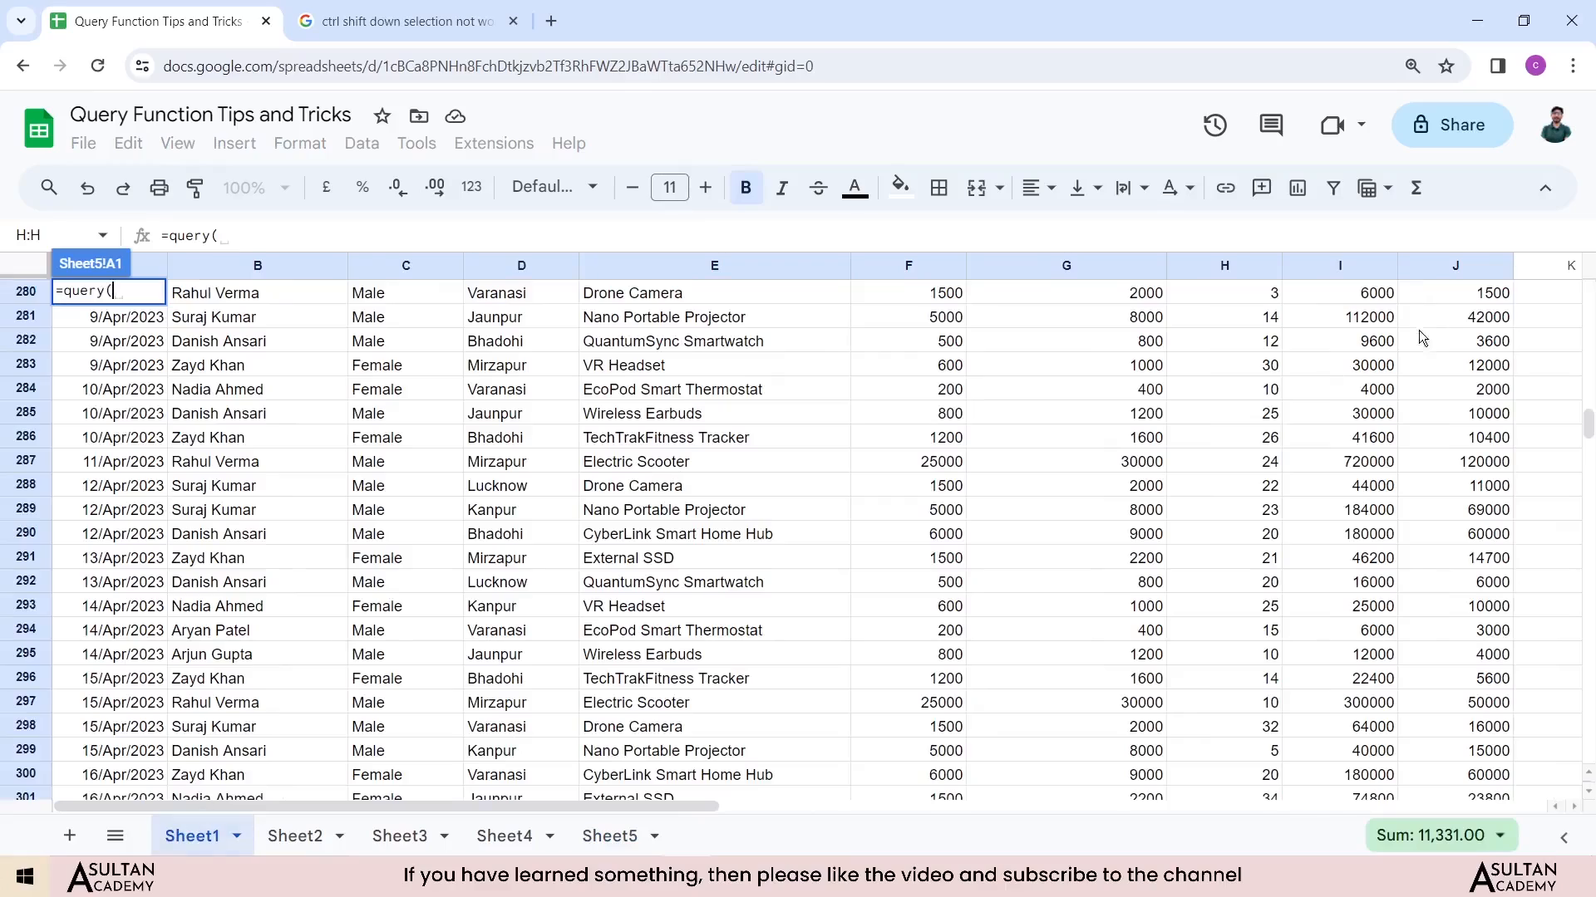
{"action": "scroll", "coordinate": [1449, 303], "scroll_direction": "up", "scroll_amount": 5}
{"action": "left_click_drag", "start_coordinate": [1588, 416], "coordinate": [1524, 297]}
{"action": "left_click", "coordinate": [1473, 296]}
{"action": "key", "text": "ctrl+shift+Down"}
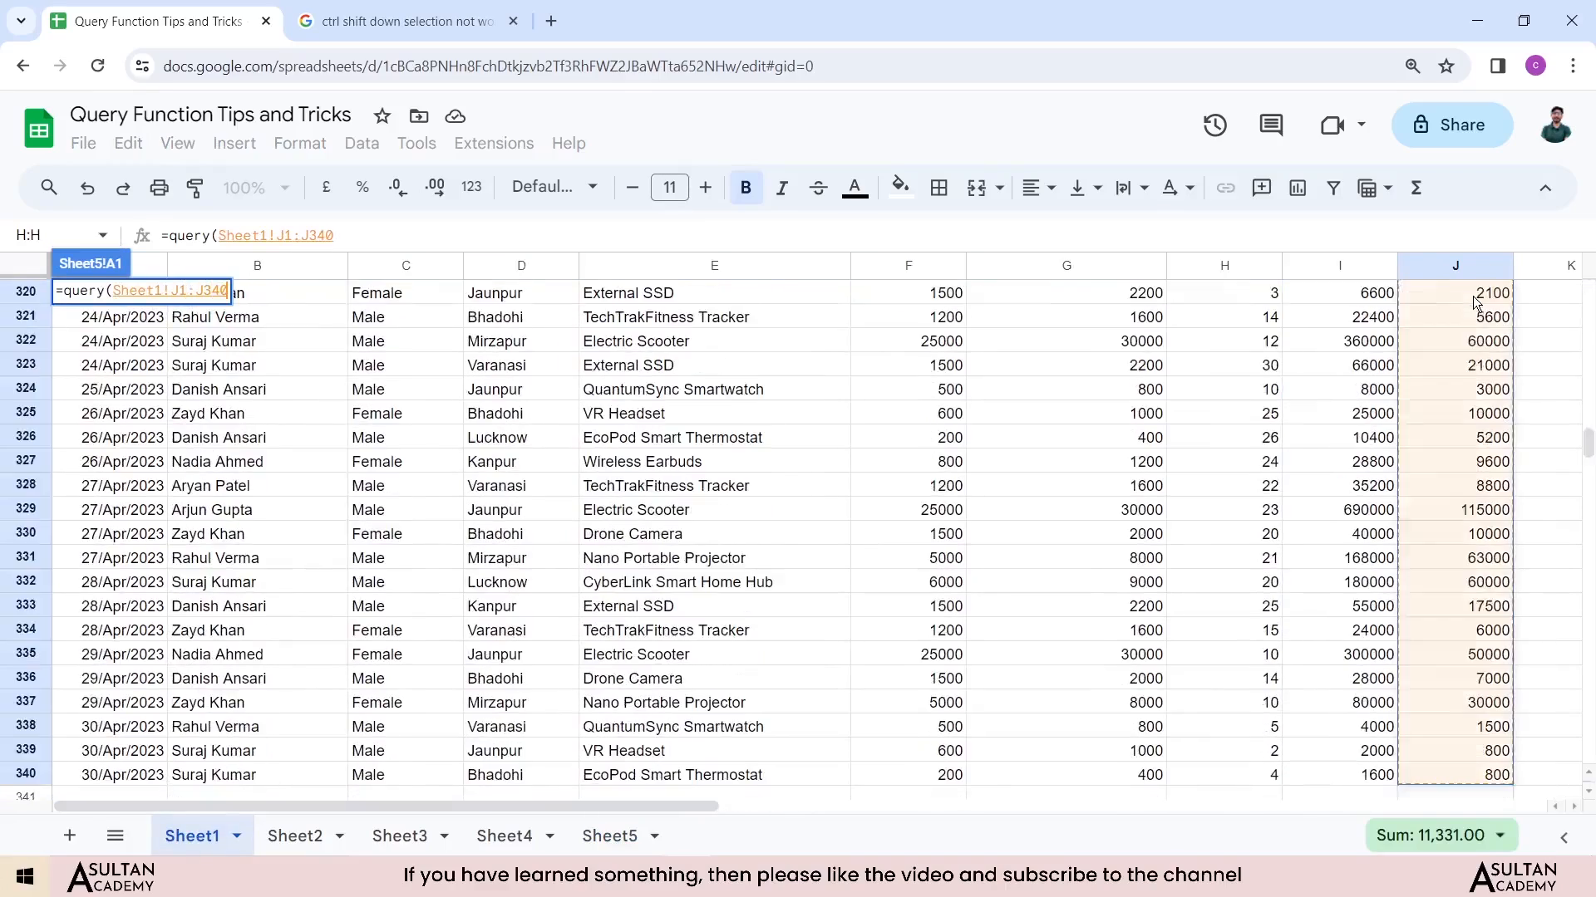
{"action": "key", "text": "ctrl+shift+Left"}
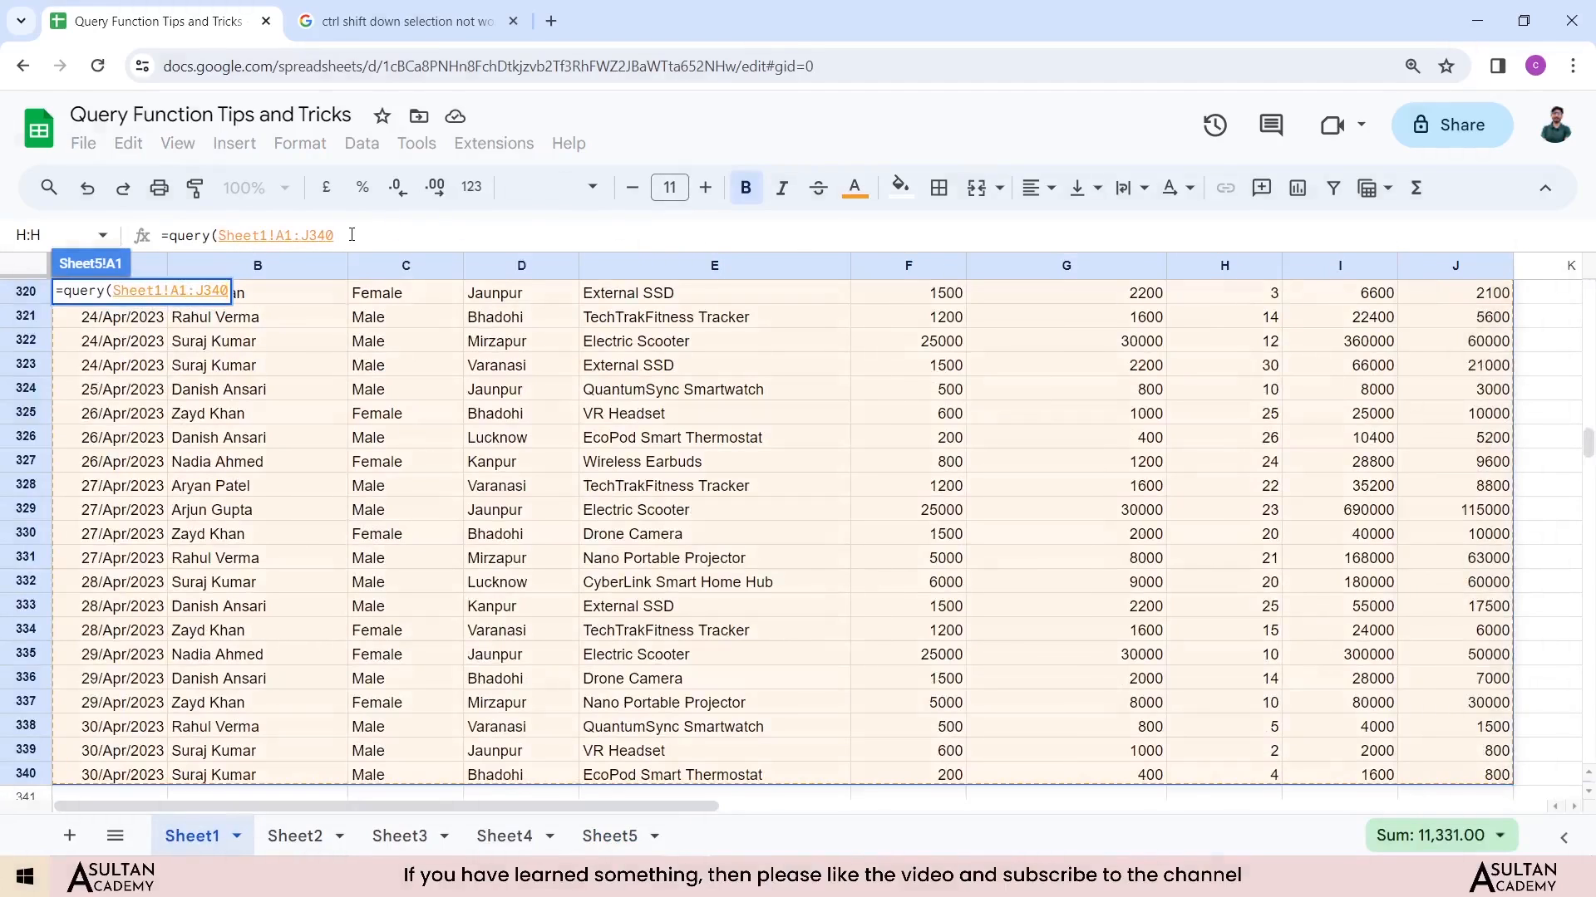
{"action": "left_click", "coordinate": [352, 235]}
Step: Make the query select only columns B, D, E, H, G and J
{"action": "type", "text": ",\""}
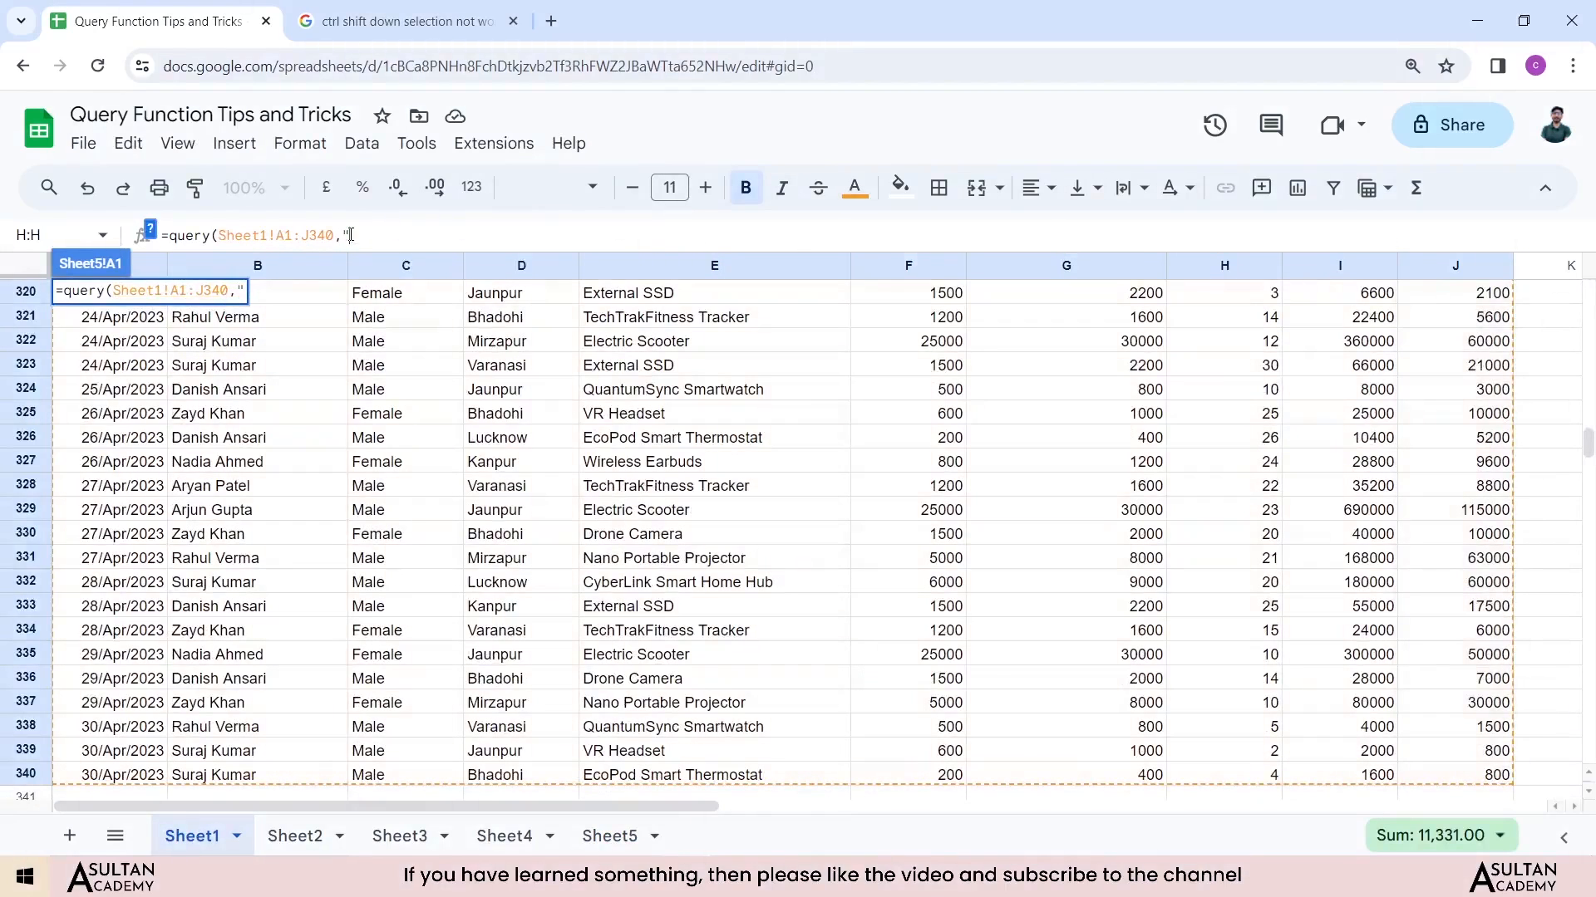
{"action": "type", "text": "select *"}
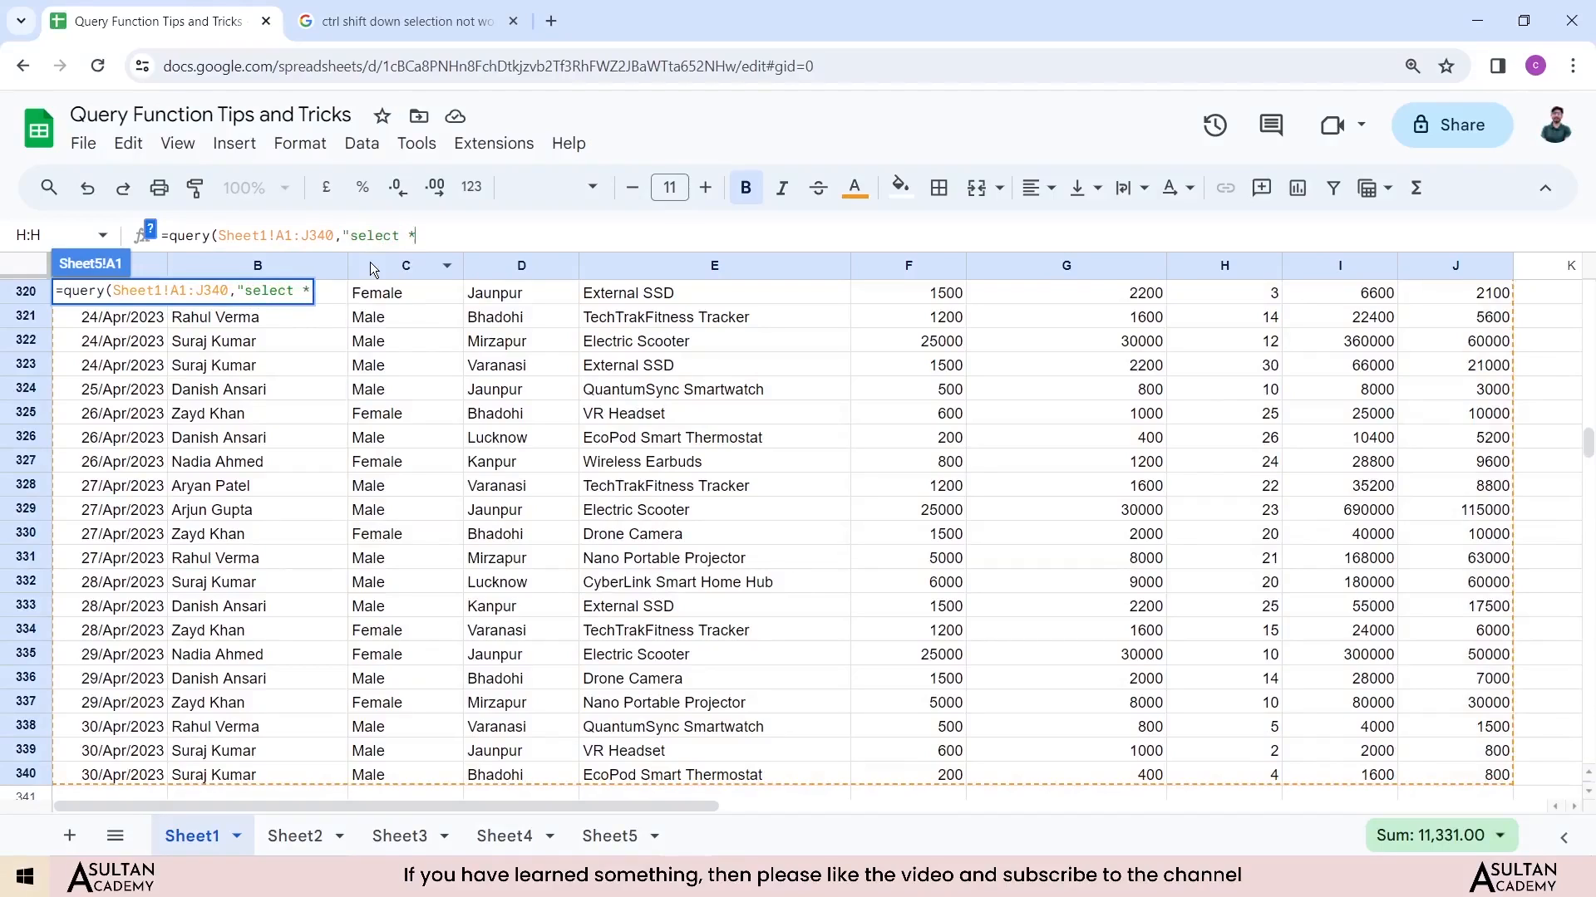
{"action": "key", "text": "BackSpace"}
{"action": "type", "text": "*"}
{"action": "key", "text": "BackSpace"}
{"action": "left_click_drag", "start_coordinate": [1587, 444], "coordinate": [1588, 287]}
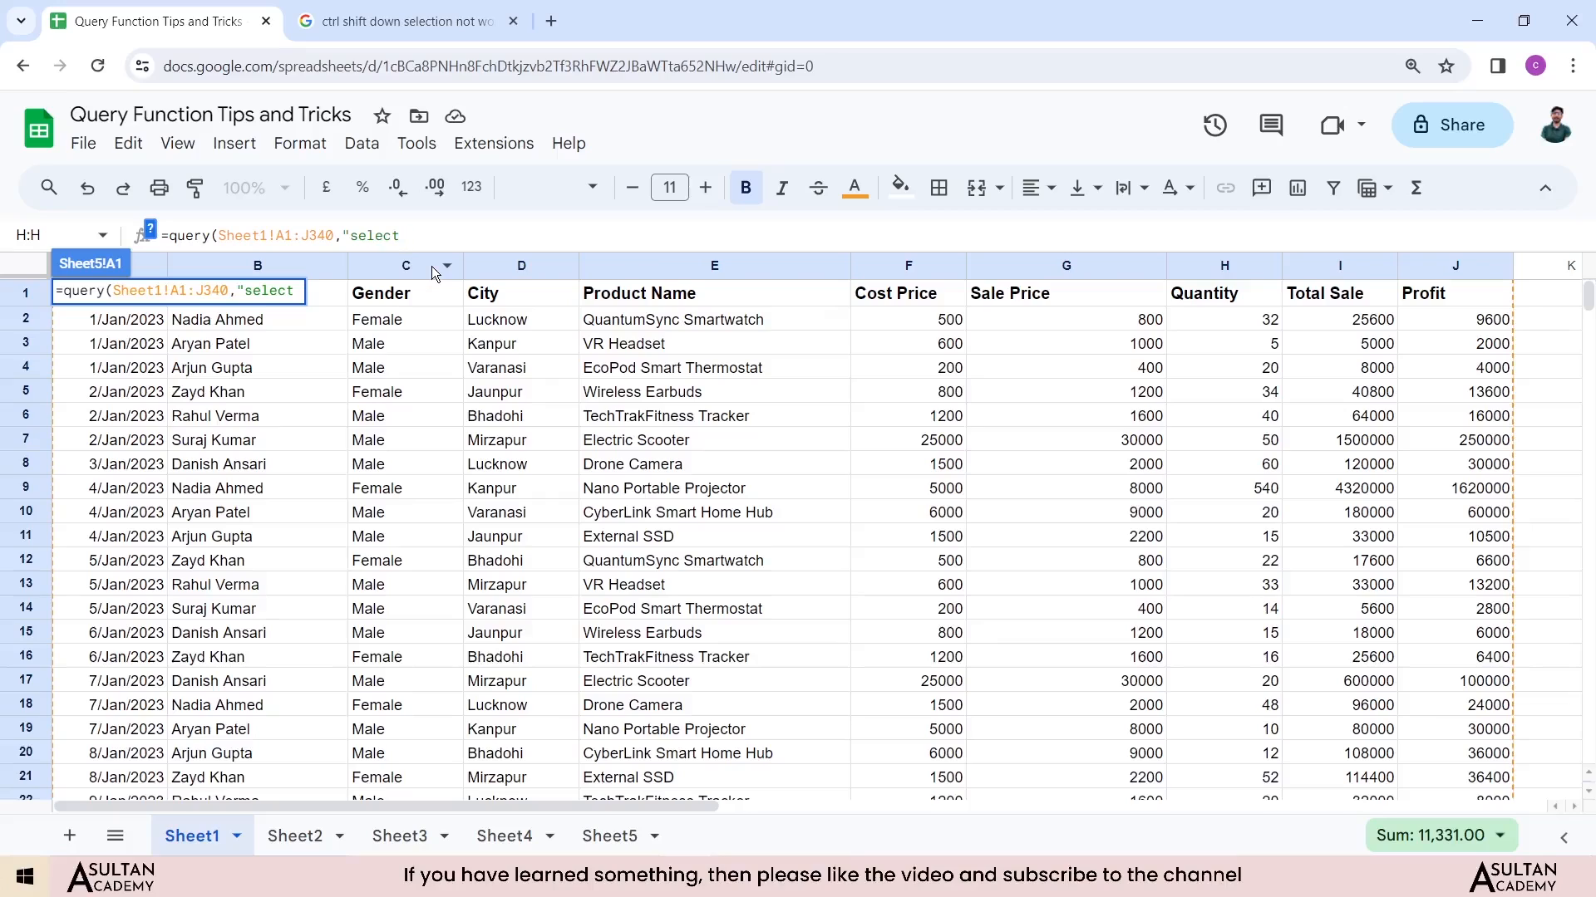
{"action": "type", "text": "B,D,E,"}
{"action": "type", "text": "H"}
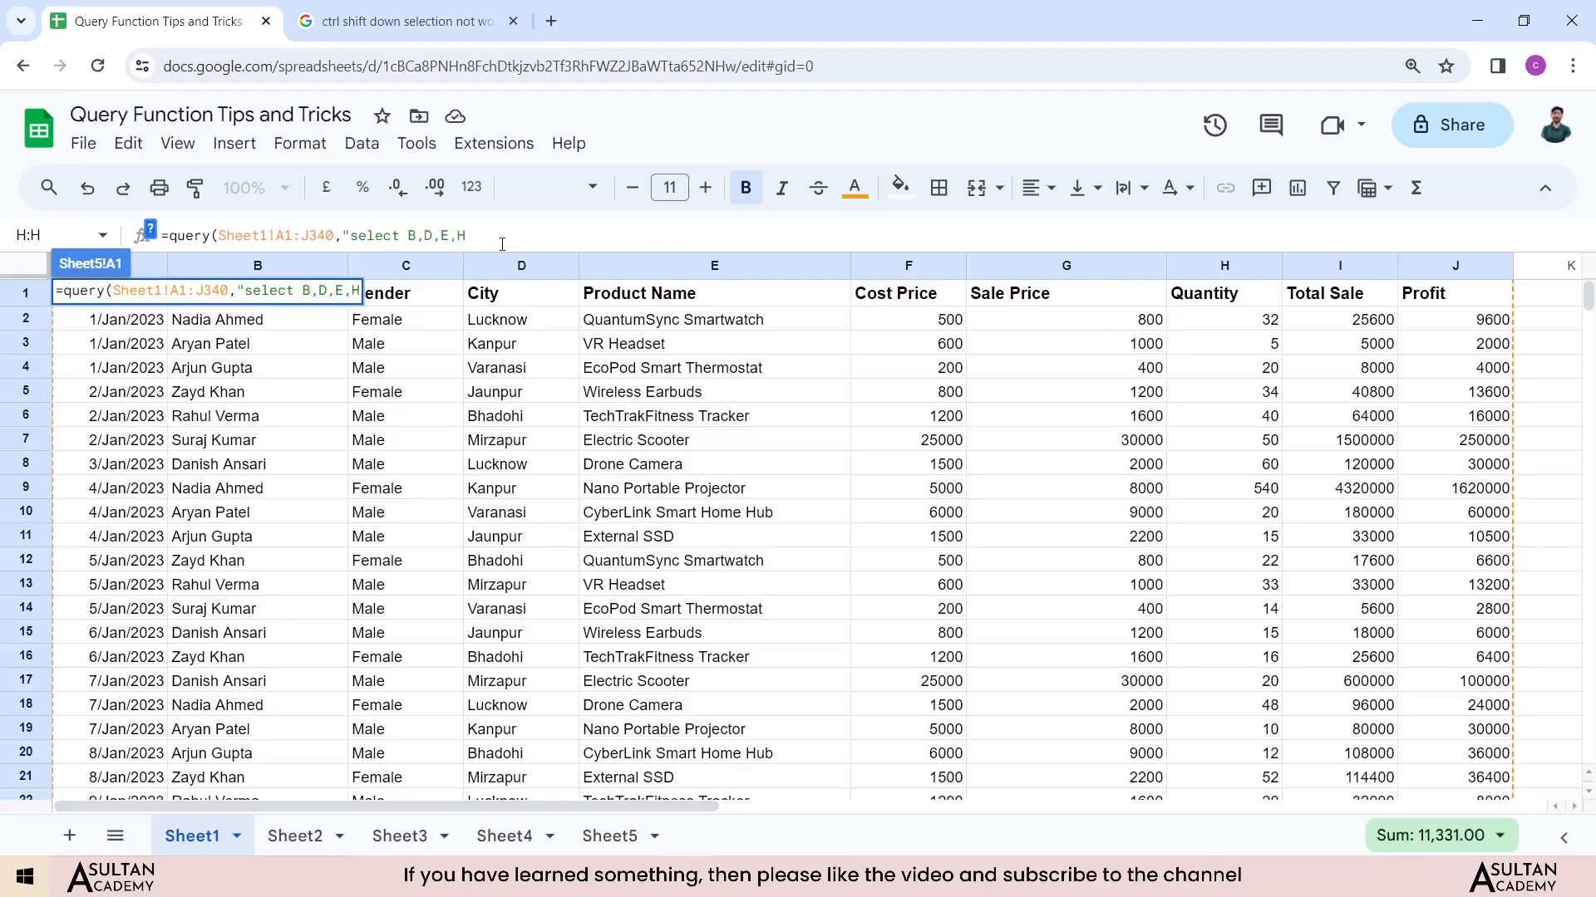
{"action": "type", "text": ",G"}
{"action": "type", "text": ",J where"}
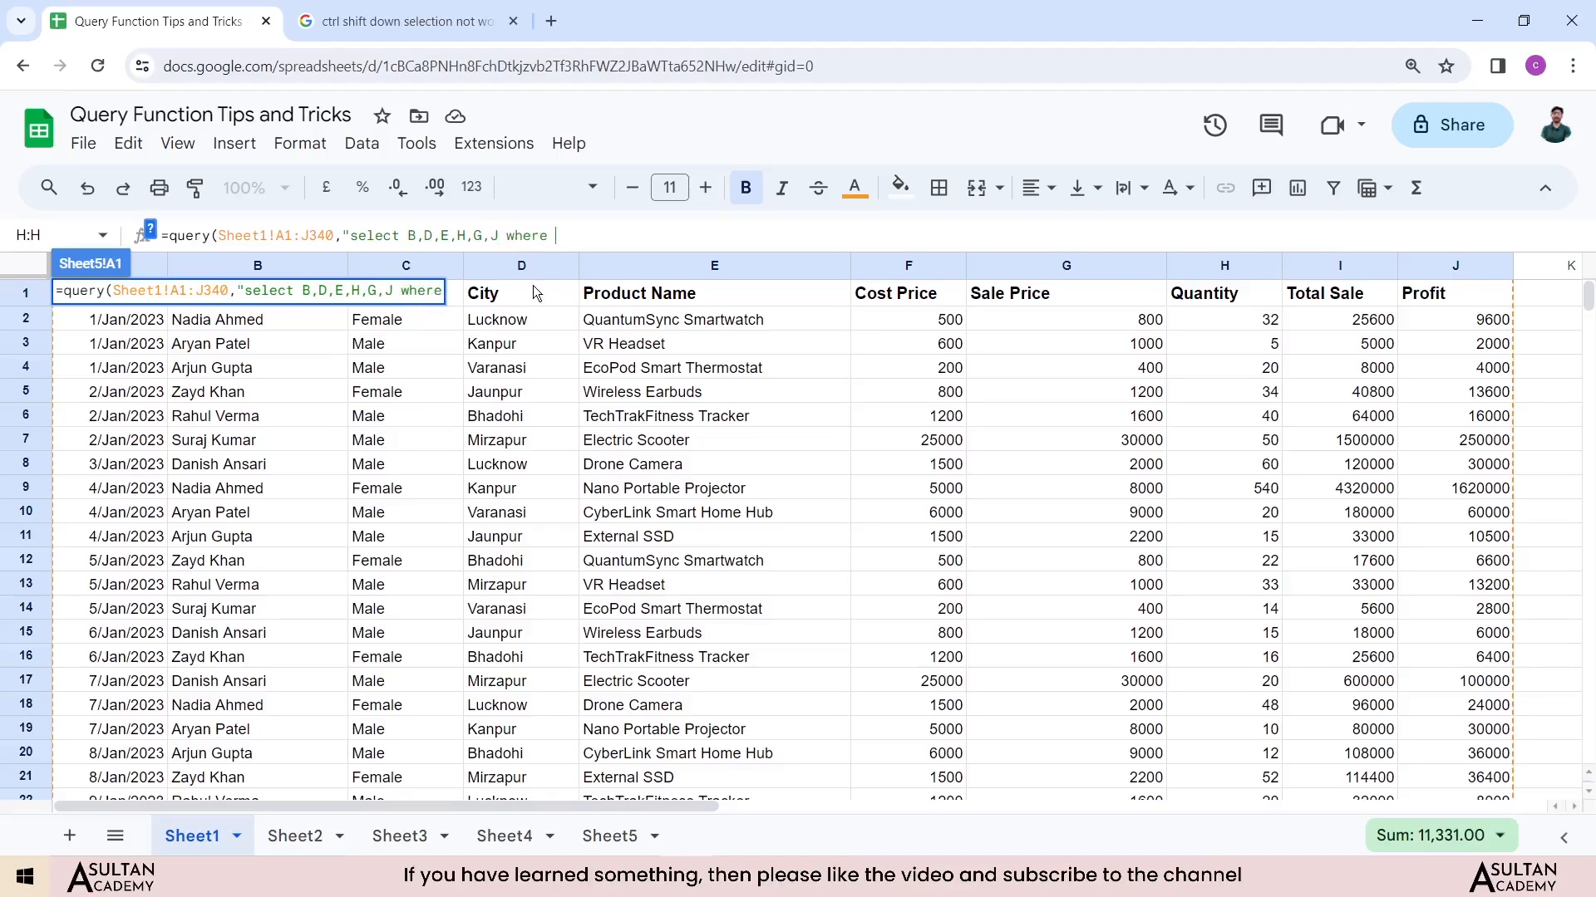
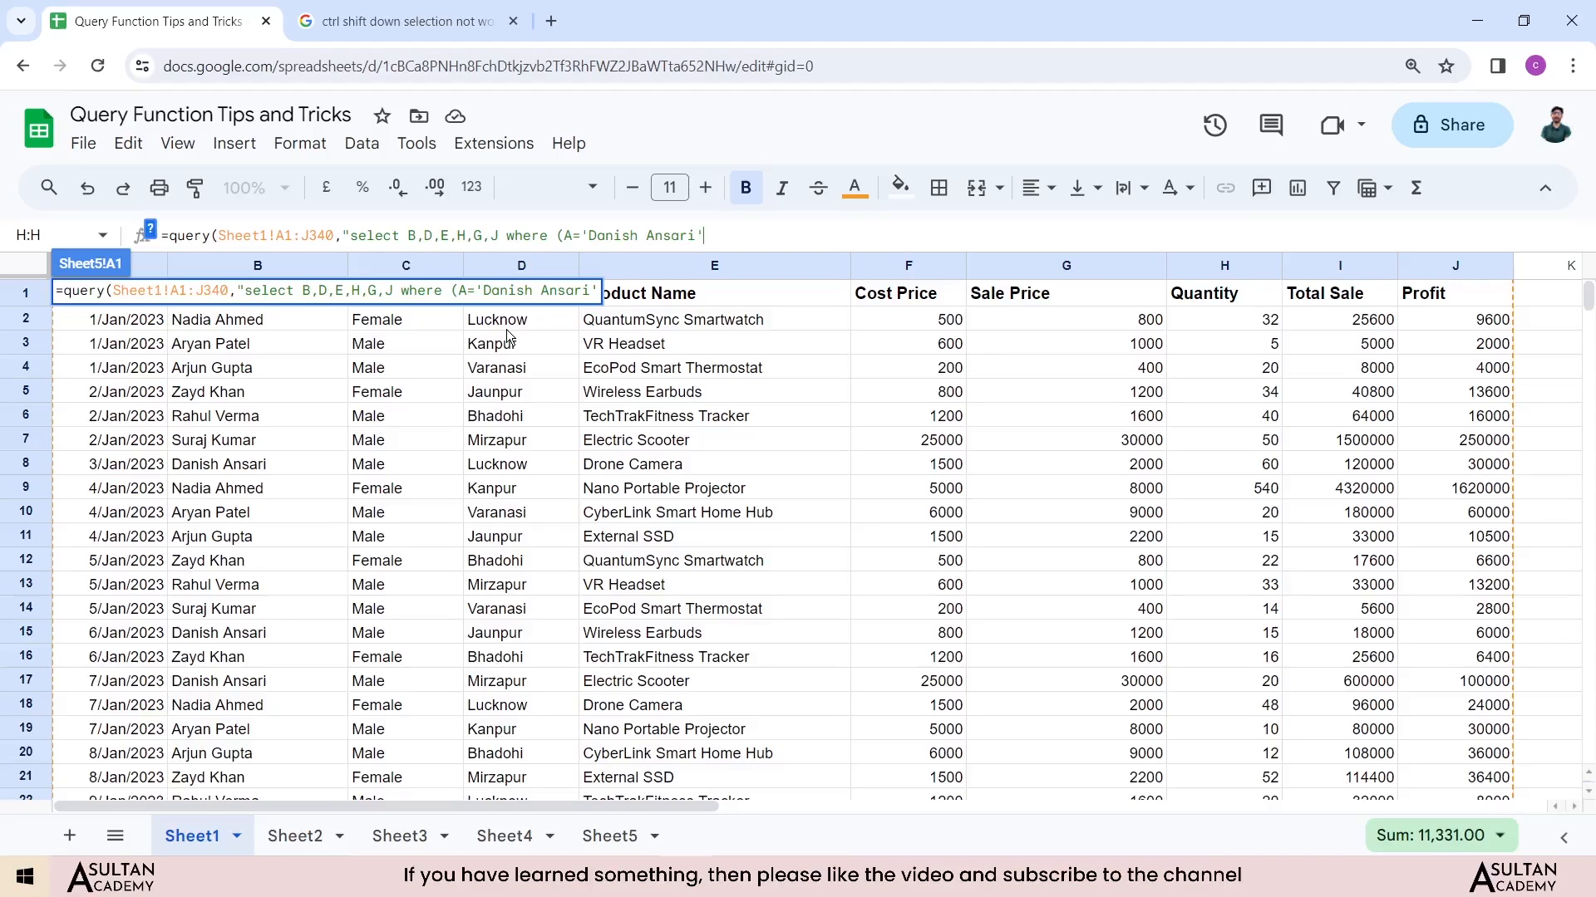
{"action": "type", "text": ") and"}
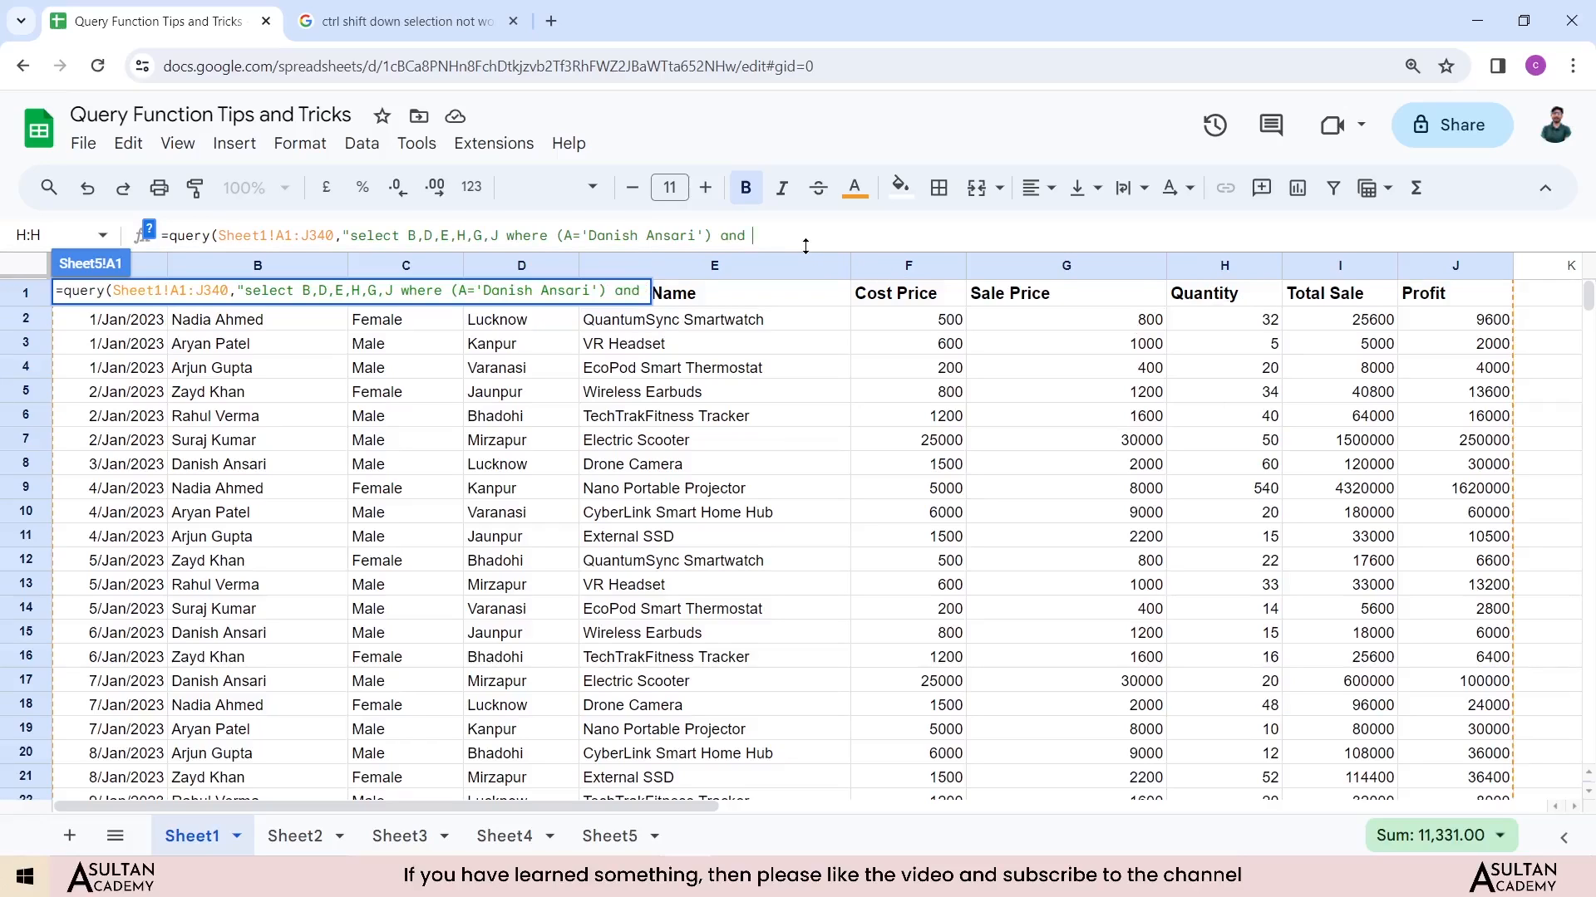
{"action": "type", "text": "H > 40"}
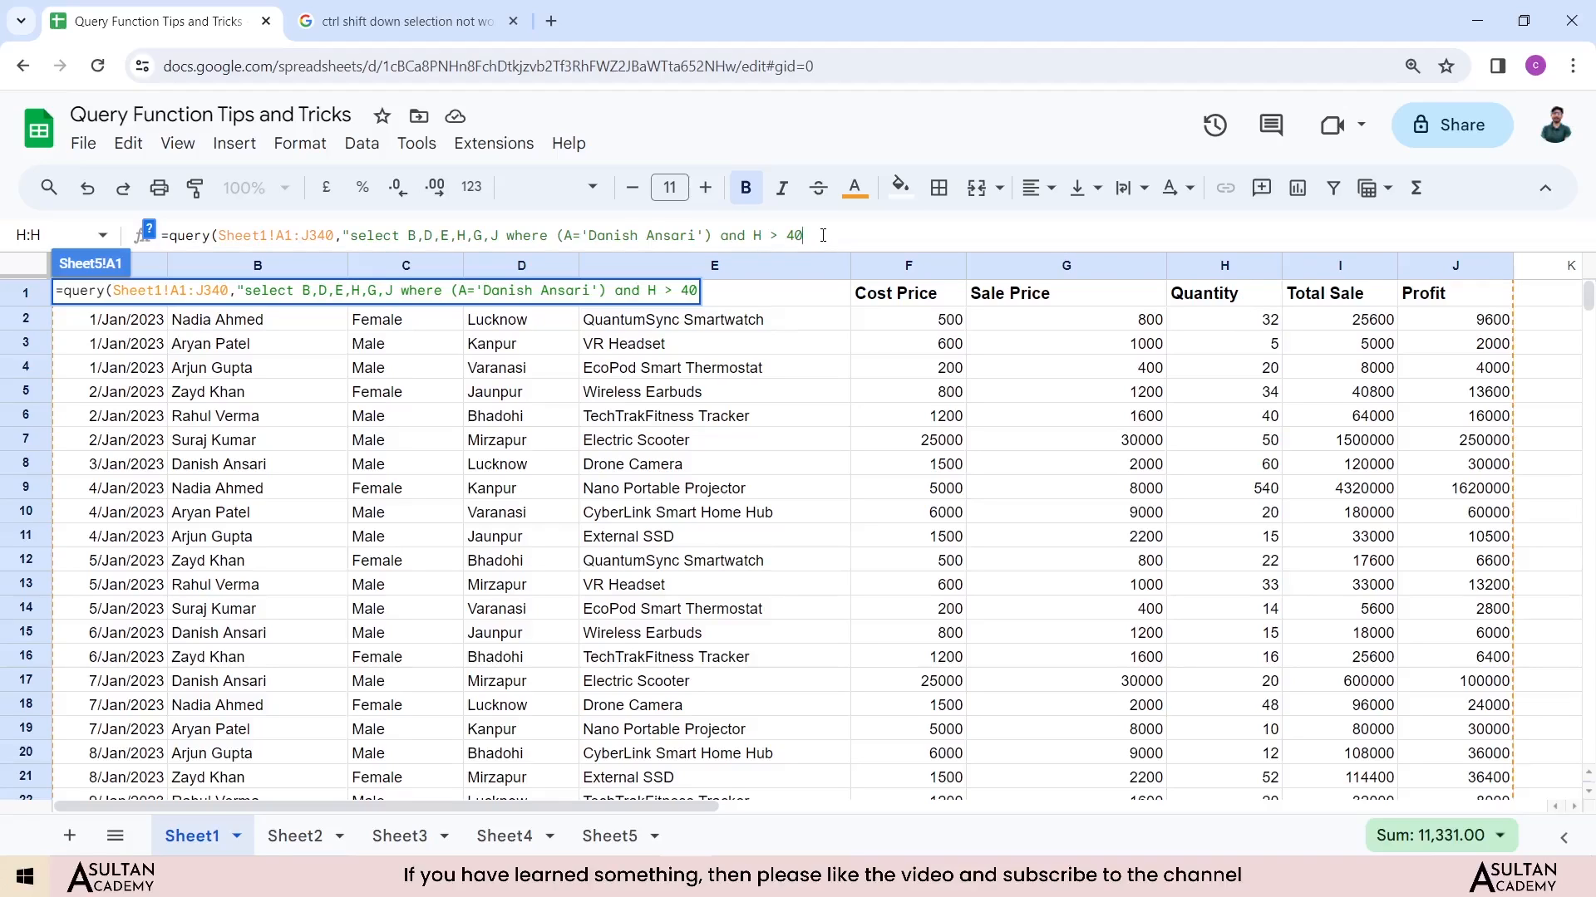
{"action": "type", "text": " \")"}
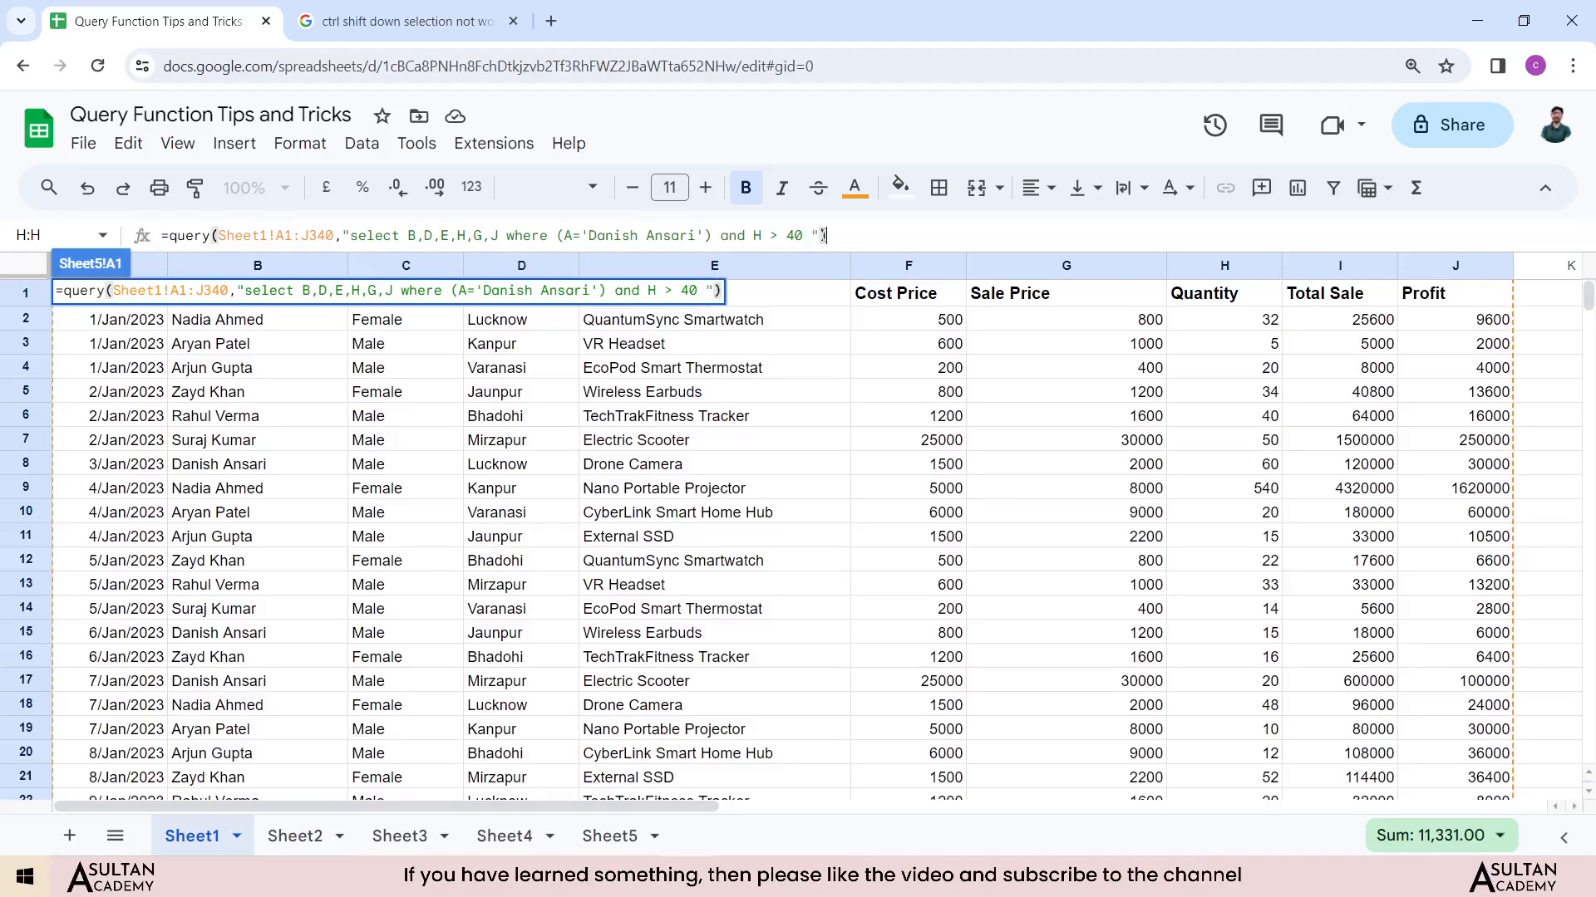
{"action": "left_click_drag", "start_coordinate": [407, 235], "coordinate": [500, 235]}
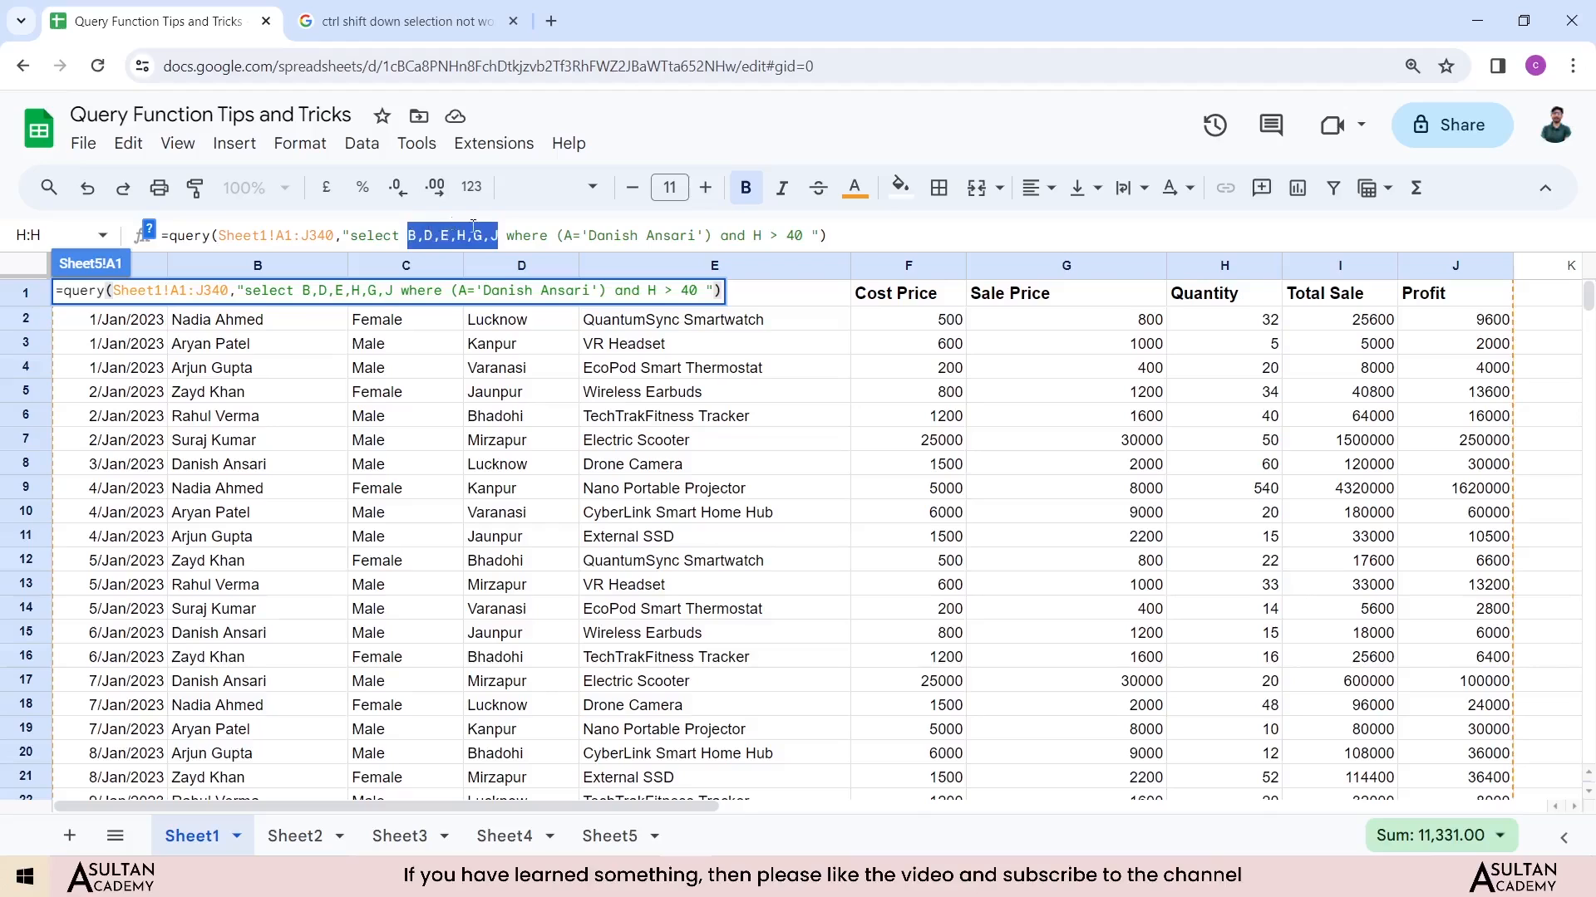
{"action": "key", "text": "Return"}
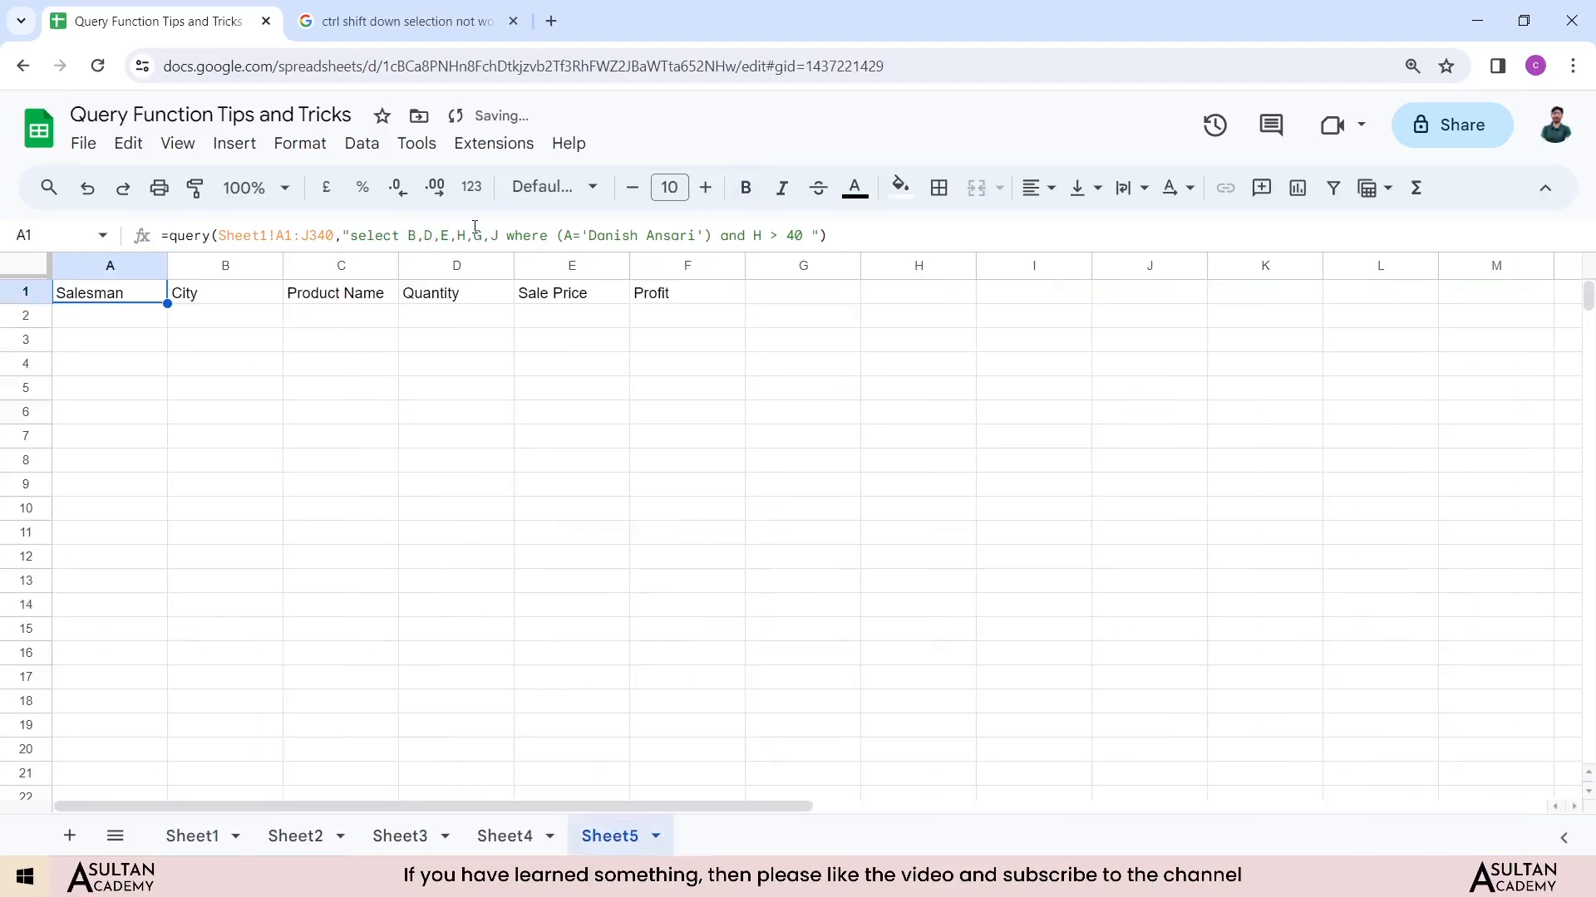
{"action": "double_click", "coordinate": [695, 235]}
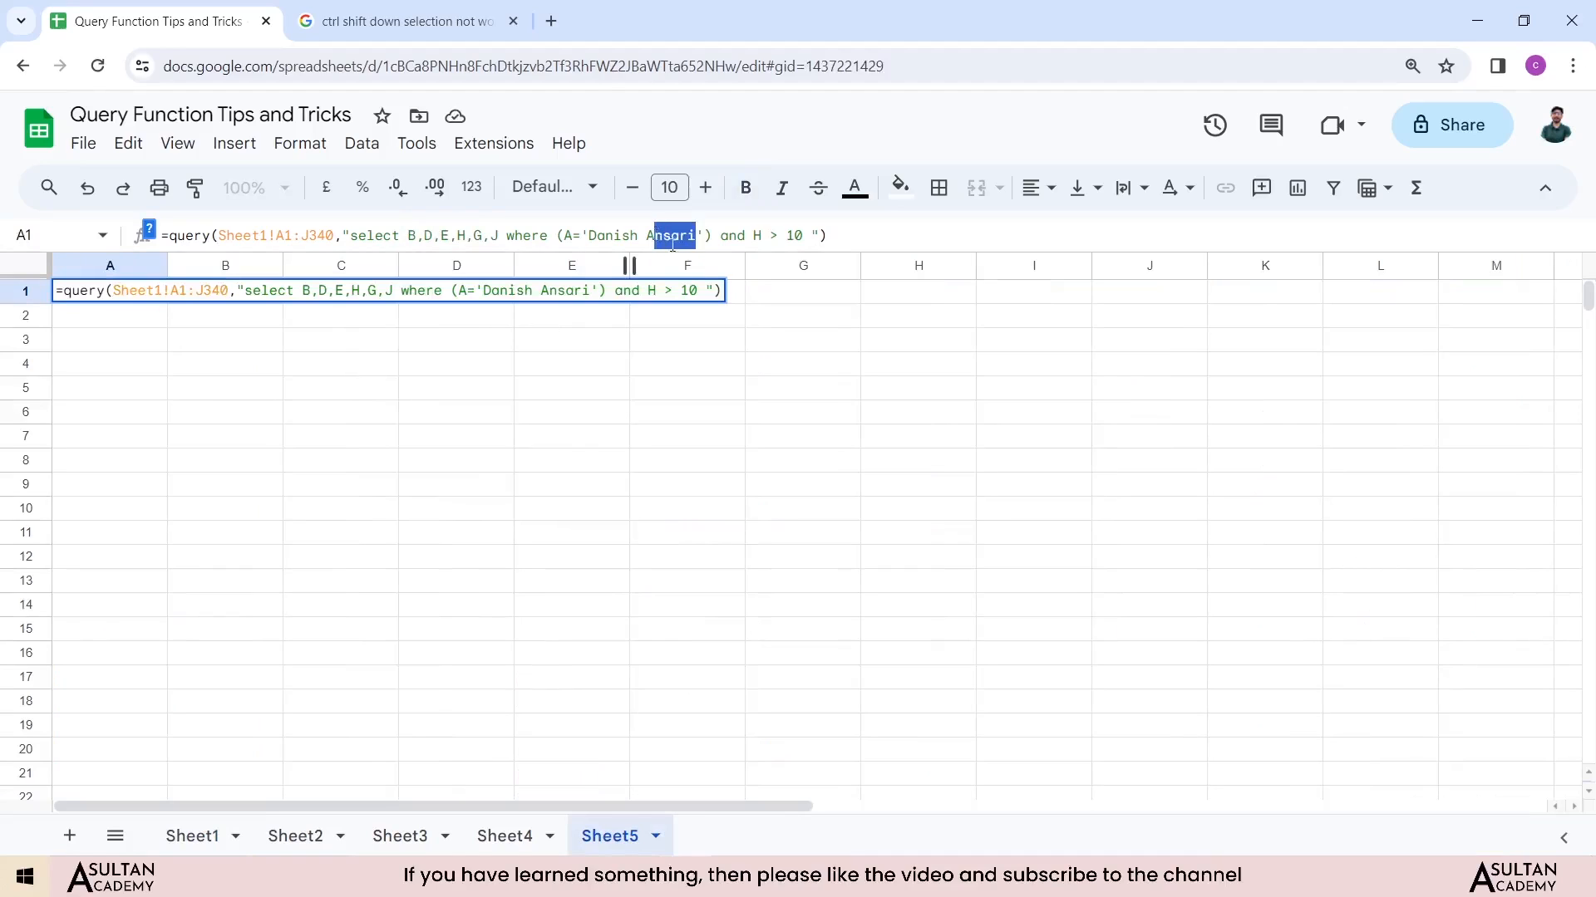
{"action": "left_click", "coordinate": [696, 236]}
{"action": "key", "text": "Return"}
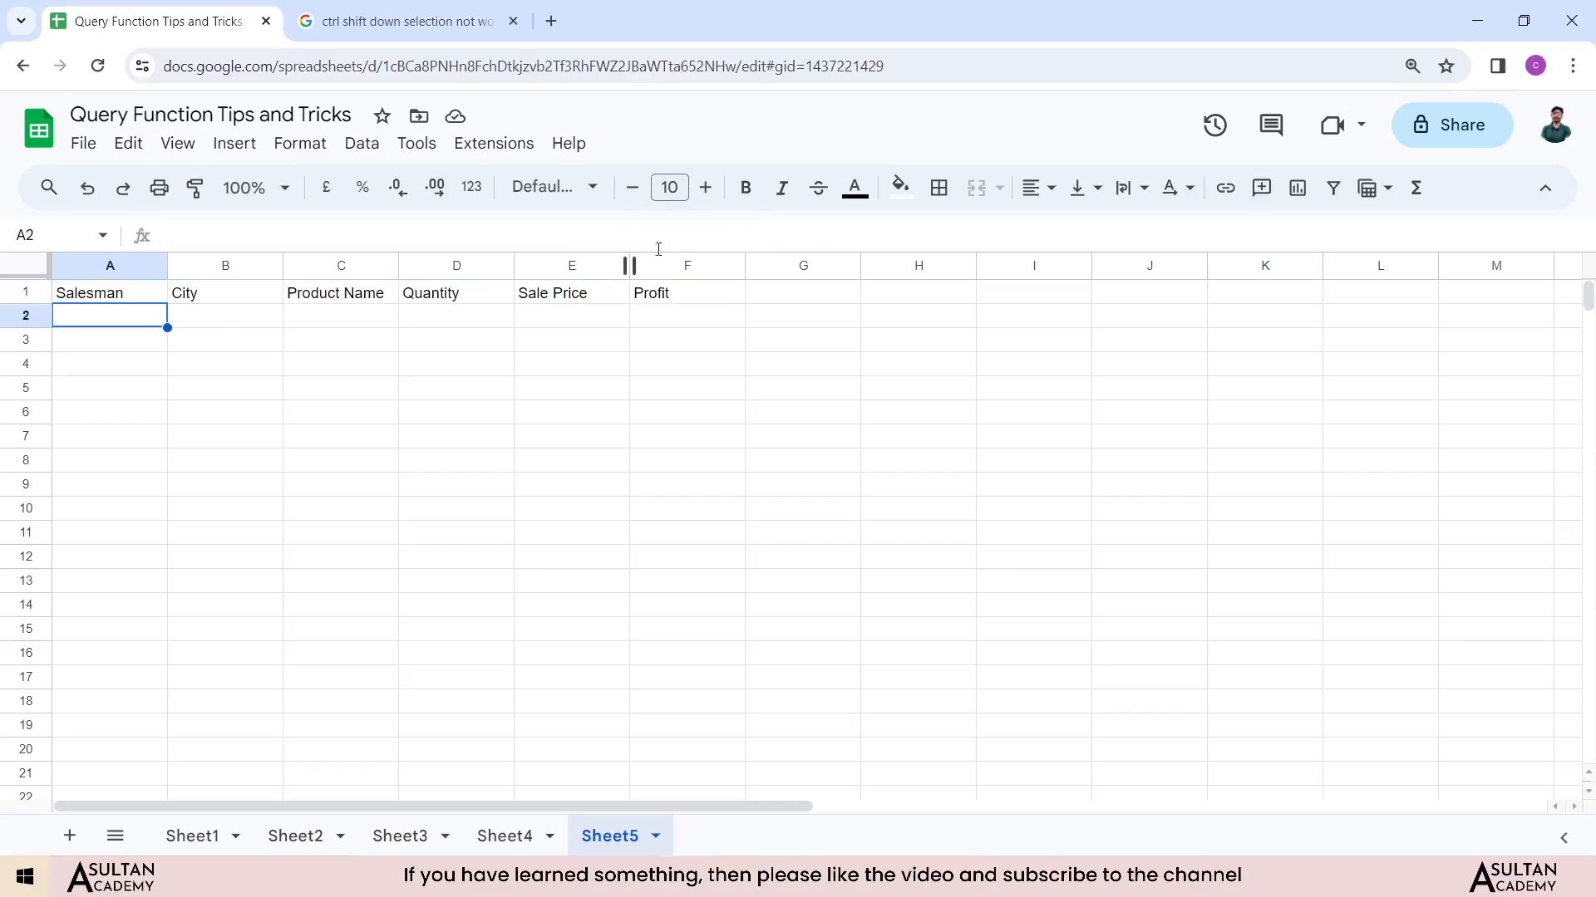
{"action": "left_click", "coordinate": [98, 294]}
{"action": "left_click", "coordinate": [759, 236]}
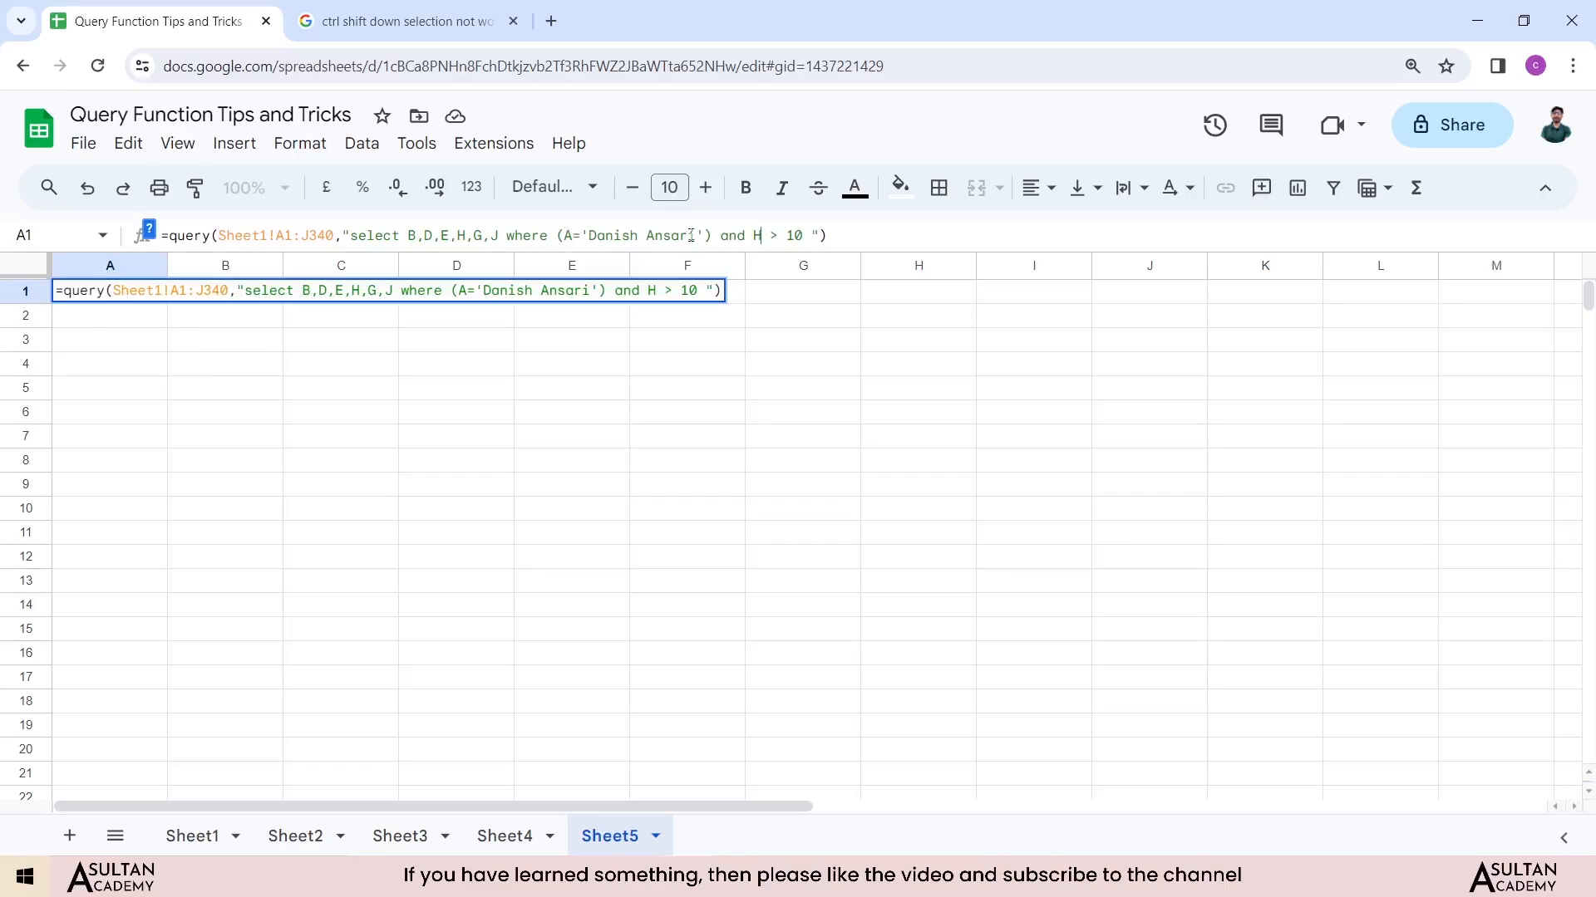
{"action": "double_click", "coordinate": [567, 236]}
{"action": "type", "text": "B"}
{"action": "double_click", "coordinate": [795, 235]}
{"action": "type", "text": "5"}
{"action": "key", "text": "Return"}
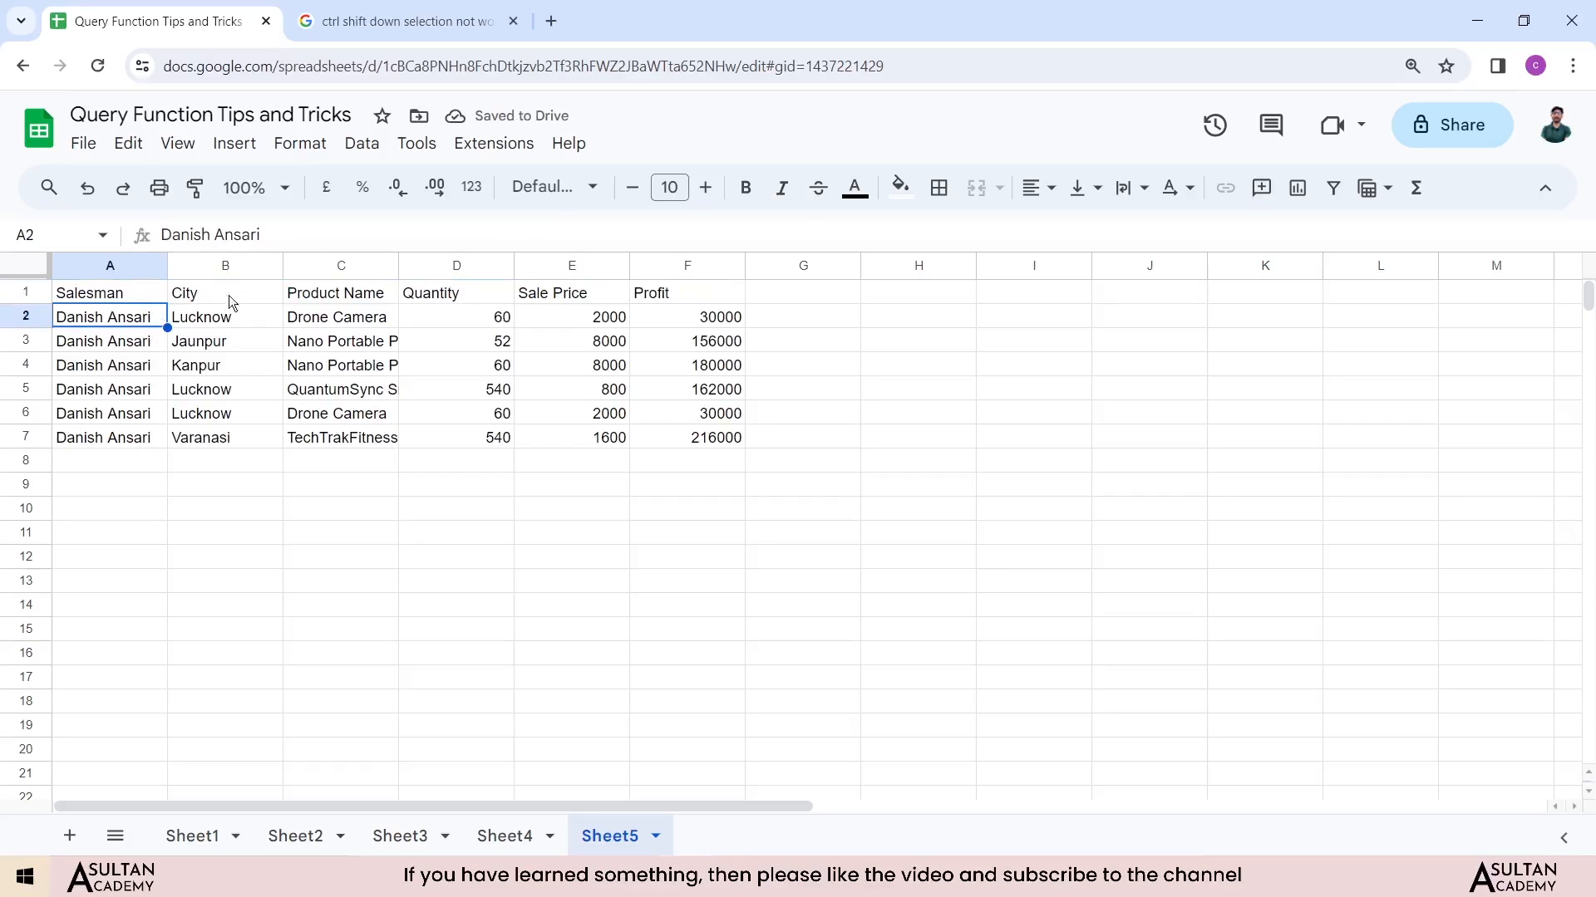
Step: Review the salesman condition and selected columns in the Sheet5 query formula
{"action": "left_click", "coordinate": [131, 301]}
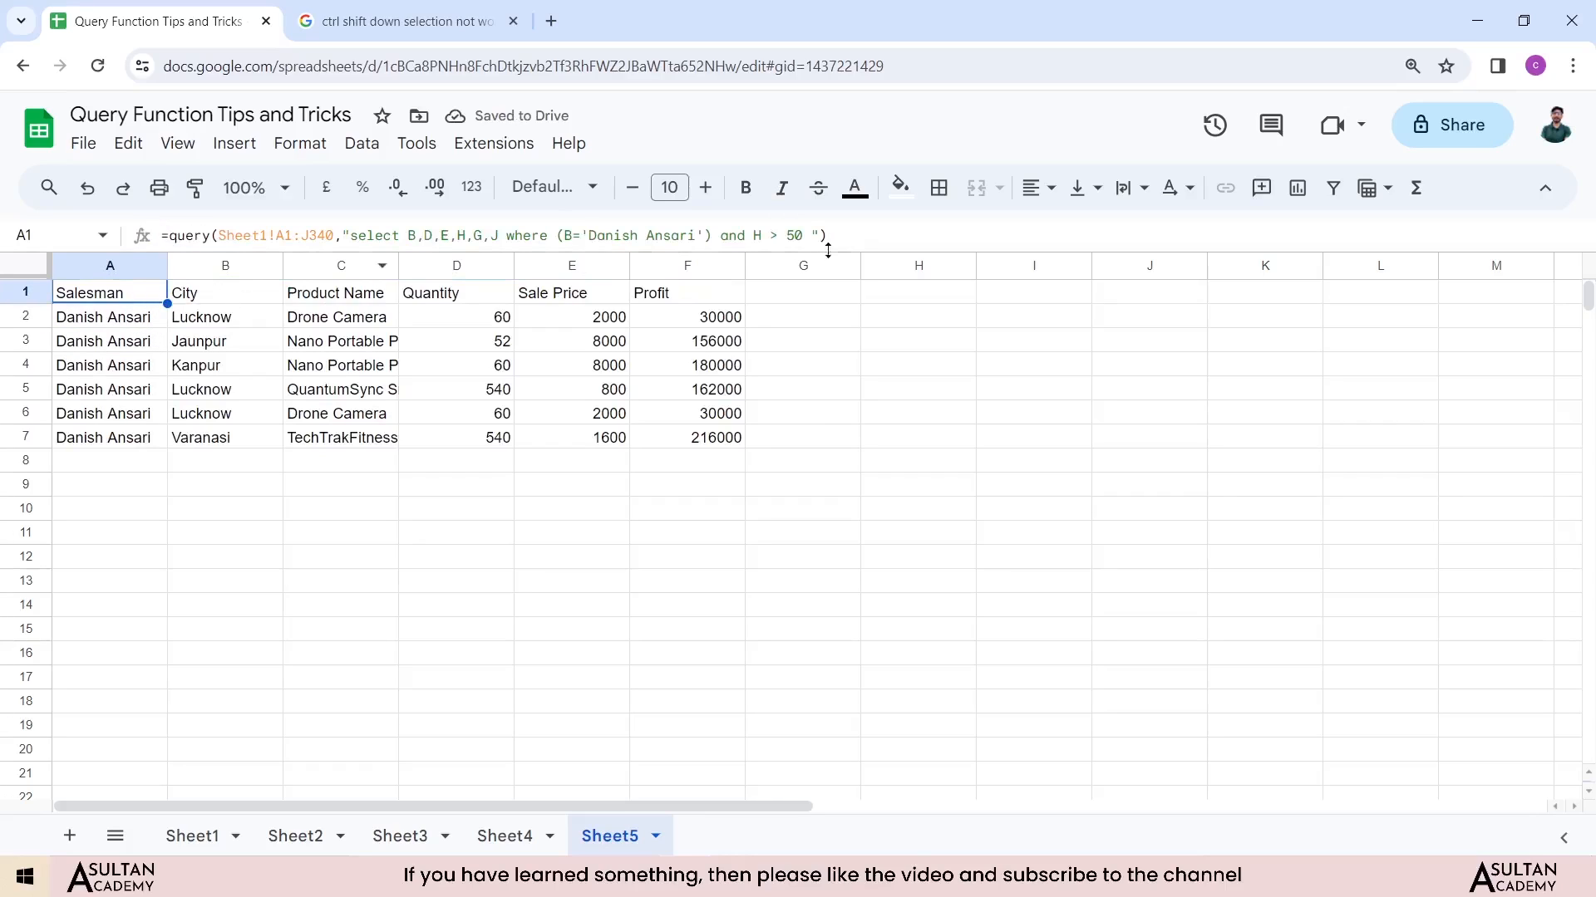
{"action": "left_click", "coordinate": [572, 235]}
{"action": "left_click_drag", "start_coordinate": [596, 235], "coordinate": [683, 235]}
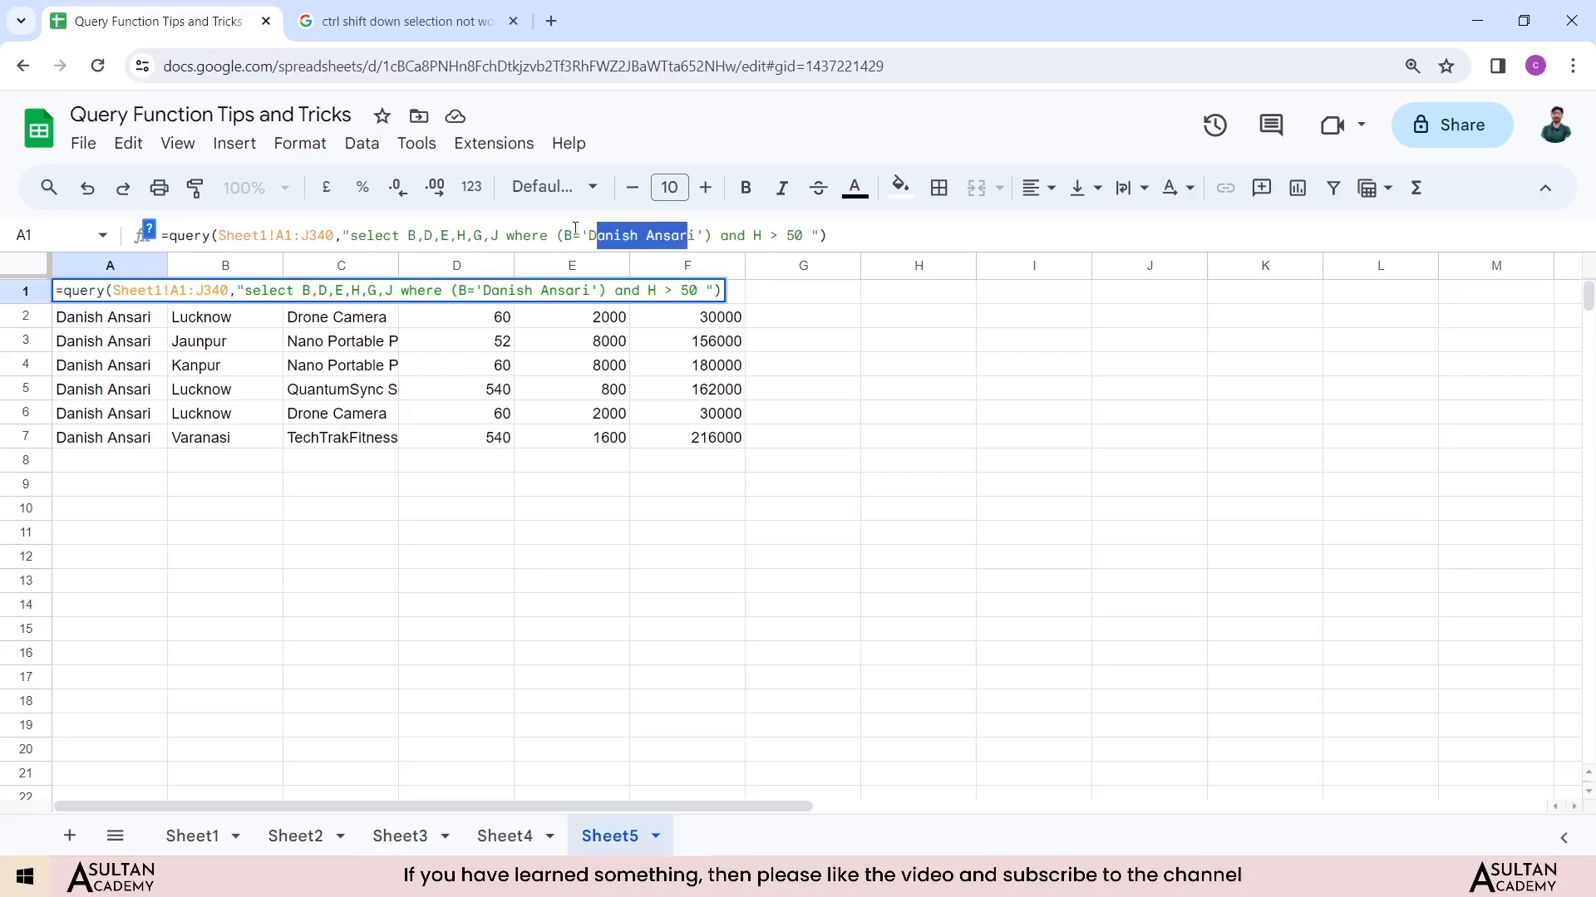
{"action": "double_click", "coordinate": [569, 235]}
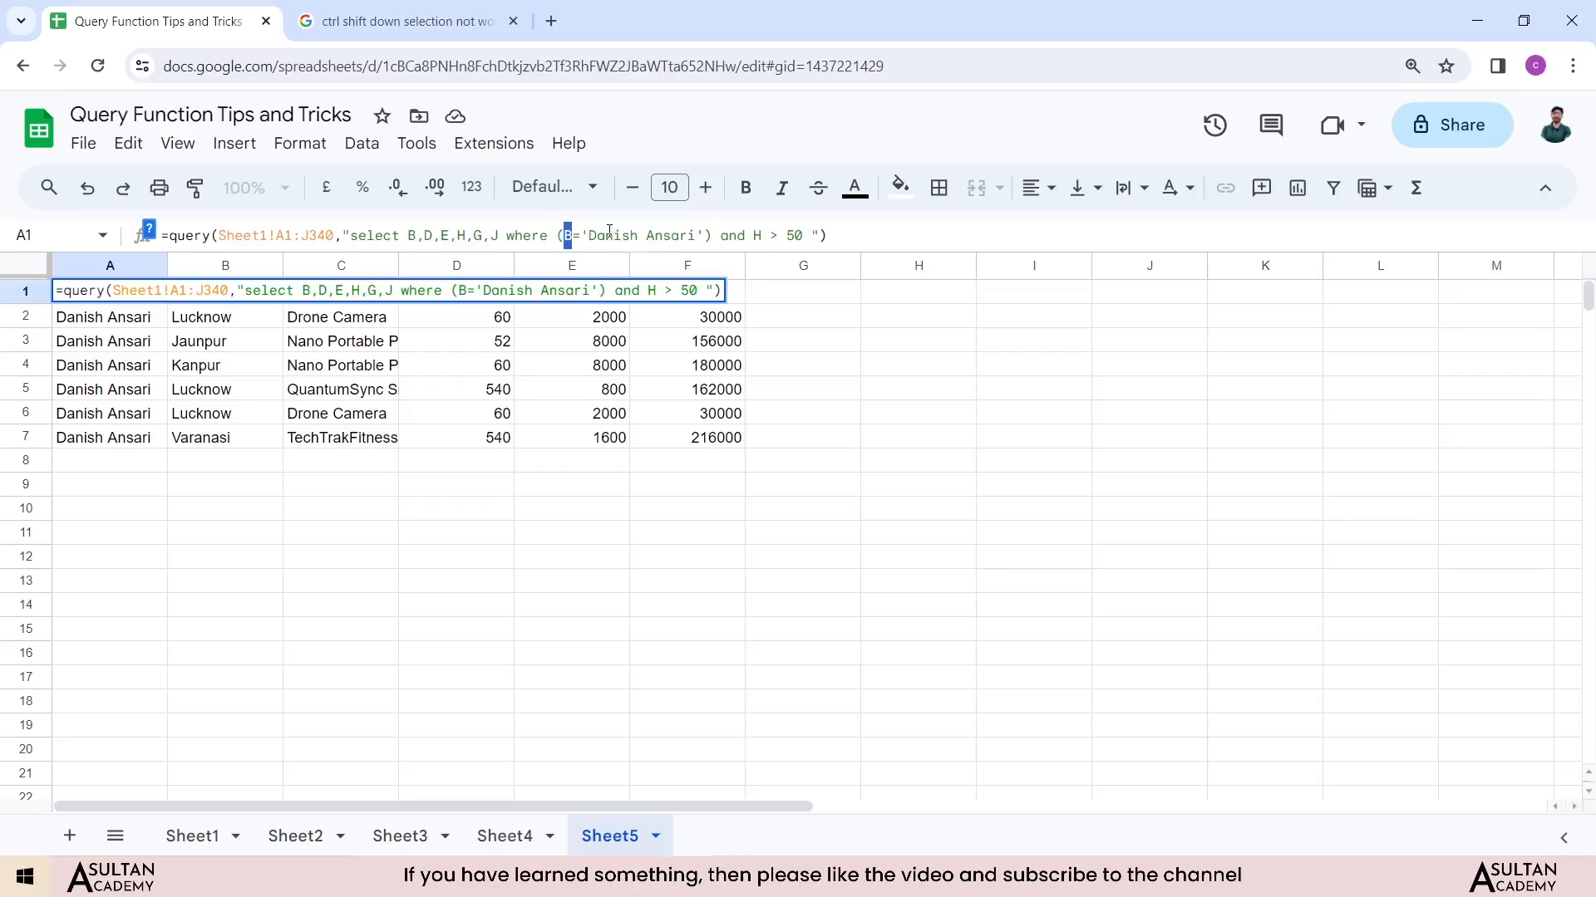
{"action": "key", "text": "End"}
{"action": "left_click", "coordinate": [378, 292]}
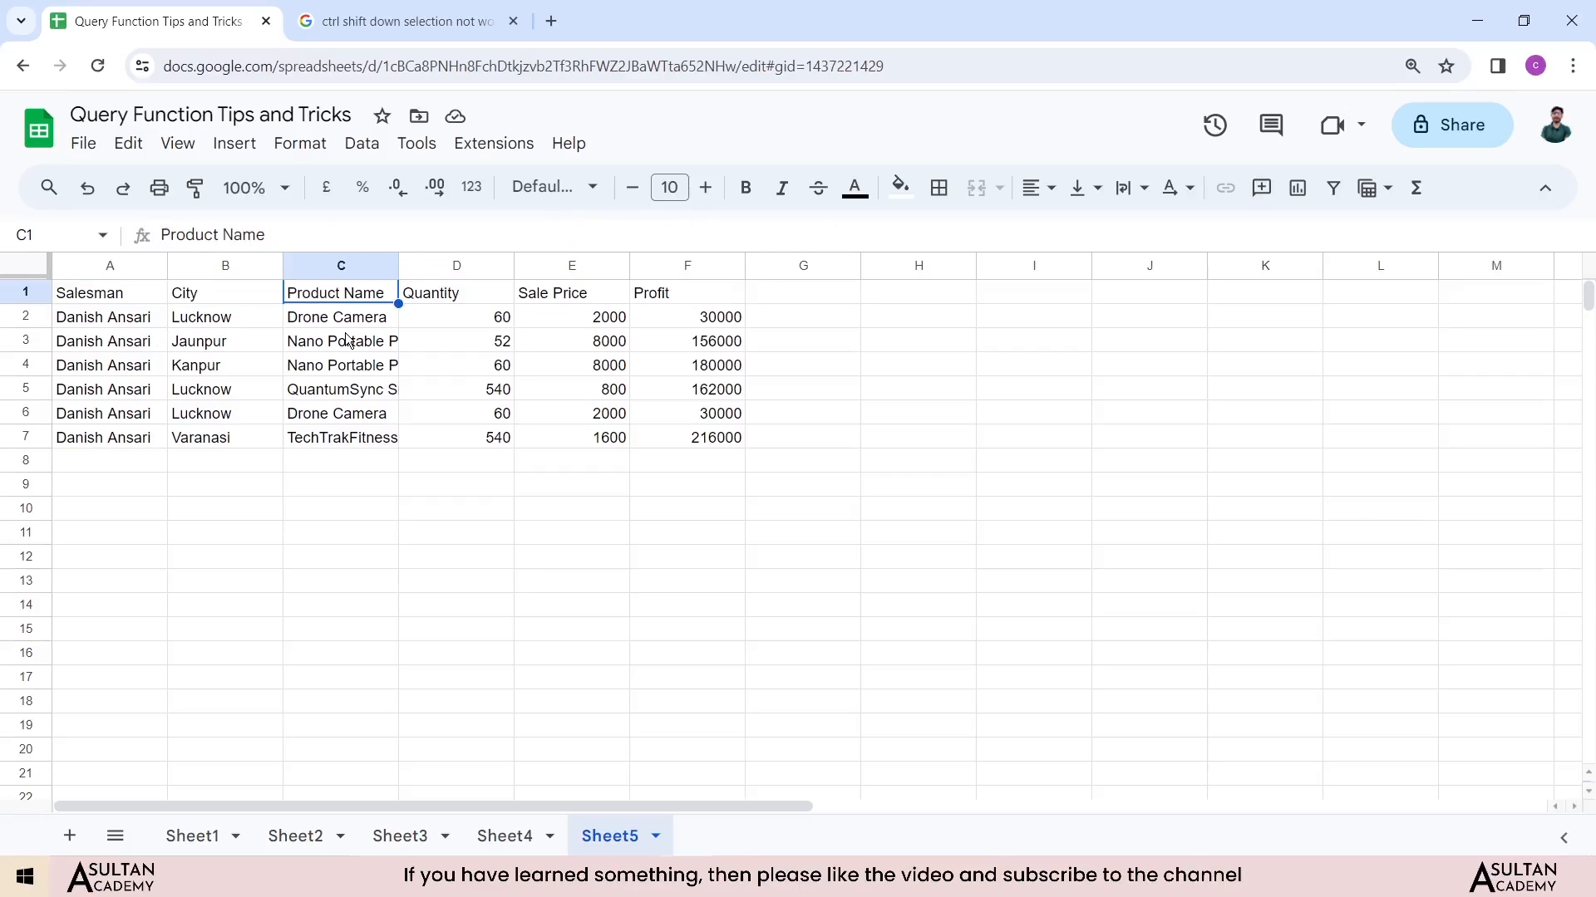